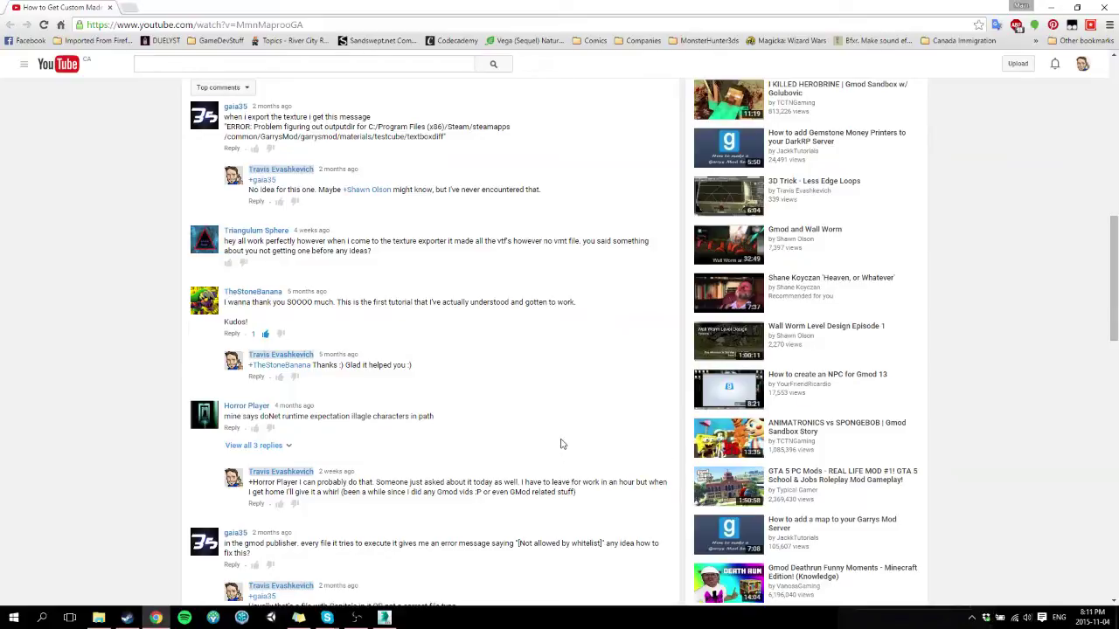
Step: Look through the video's comments and highlight the question about the texture exporter producing VTFs without a VMT file
{"action": "scroll", "coordinate": [562, 444], "scroll_direction": "down", "scroll_amount": 2}
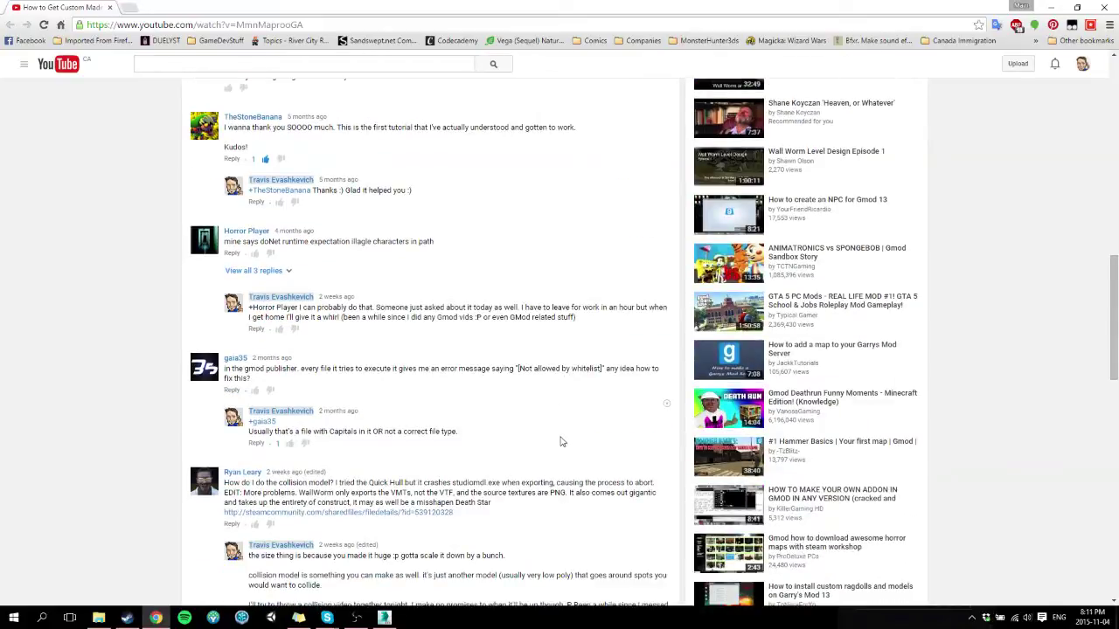
{"action": "scroll", "coordinate": [562, 442], "scroll_direction": "up", "scroll_amount": 2}
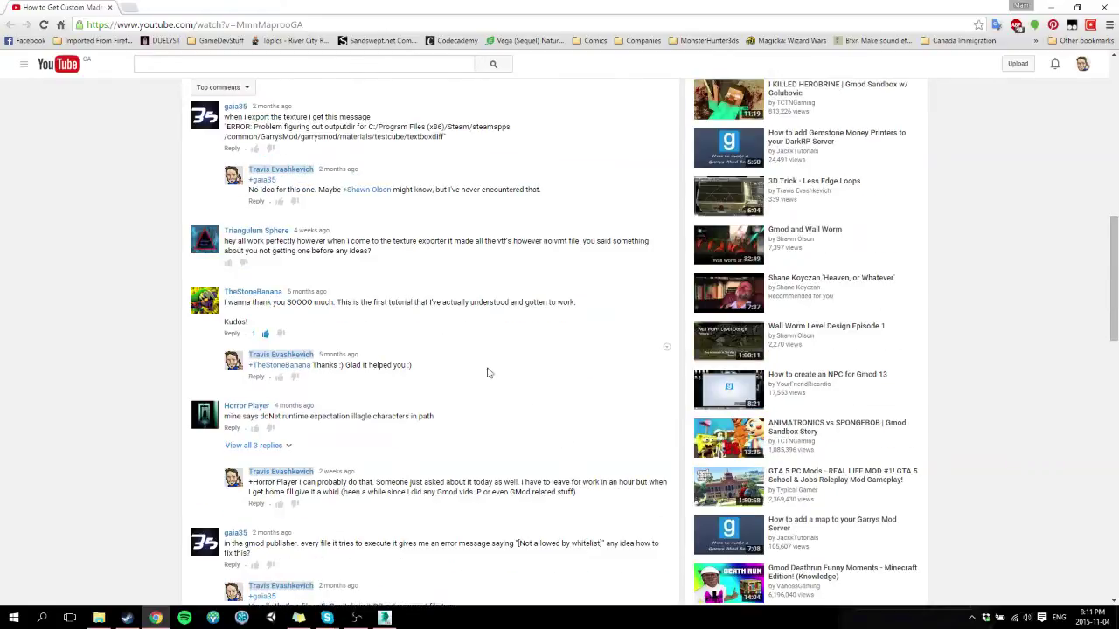
{"action": "left_click_drag", "start_coordinate": [404, 253], "coordinate": [221, 243]}
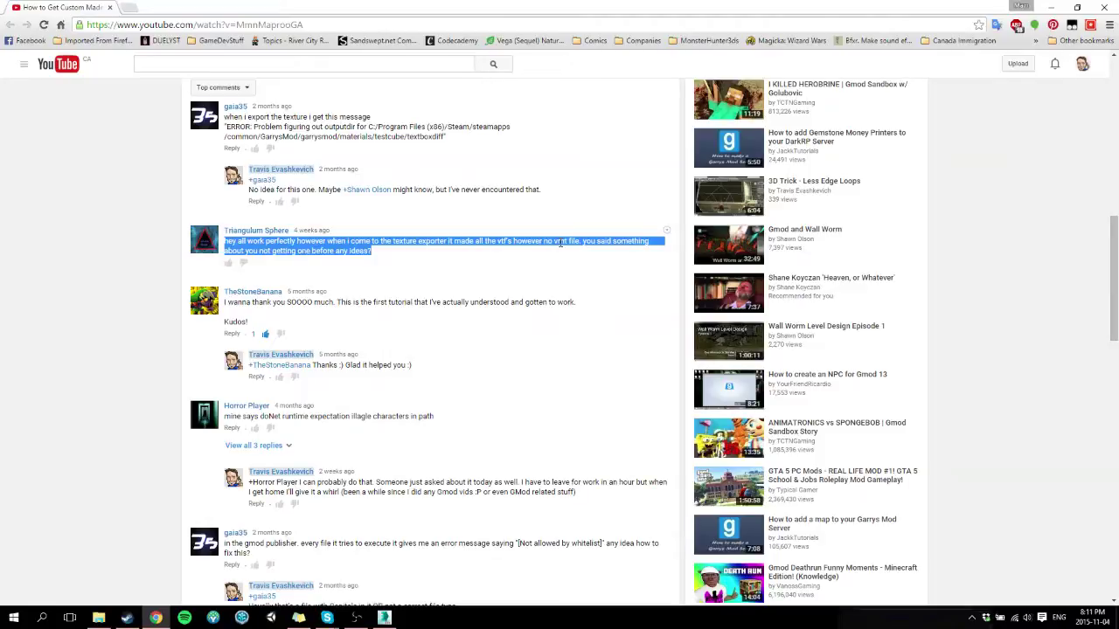
Step: Switch to 3ds Max and show the 03 - Default Multi/Sub-Object material in the Material Editor
{"action": "left_click", "coordinate": [384, 618]}
{"action": "middle_click_drag", "start_coordinate": [631, 300], "coordinate": [606, 308], "text": "alt"}
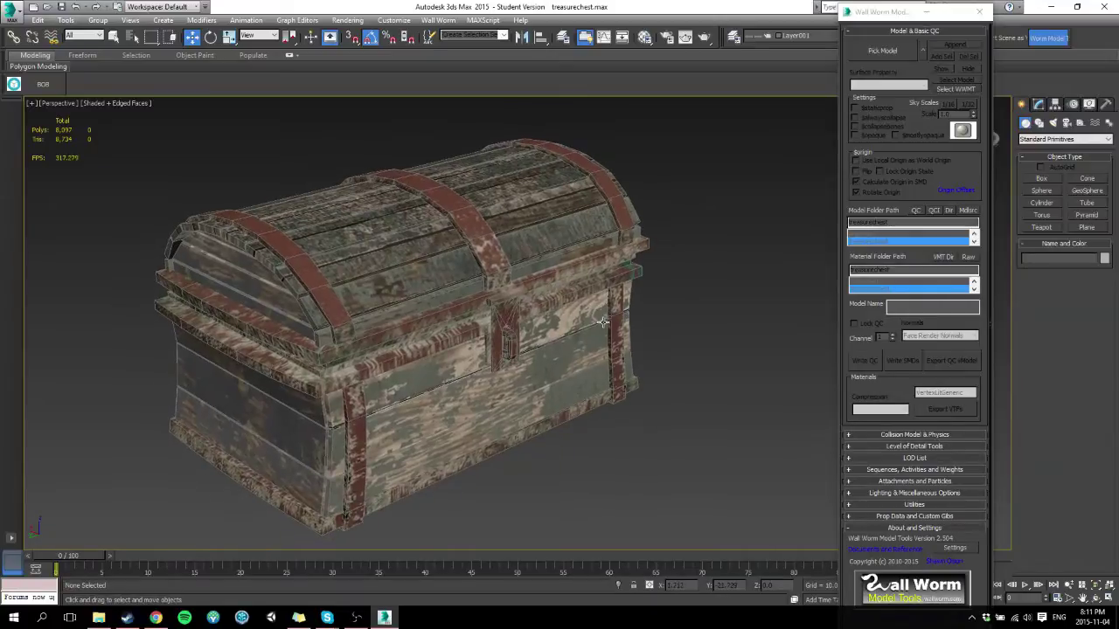
{"action": "key", "text": "m"}
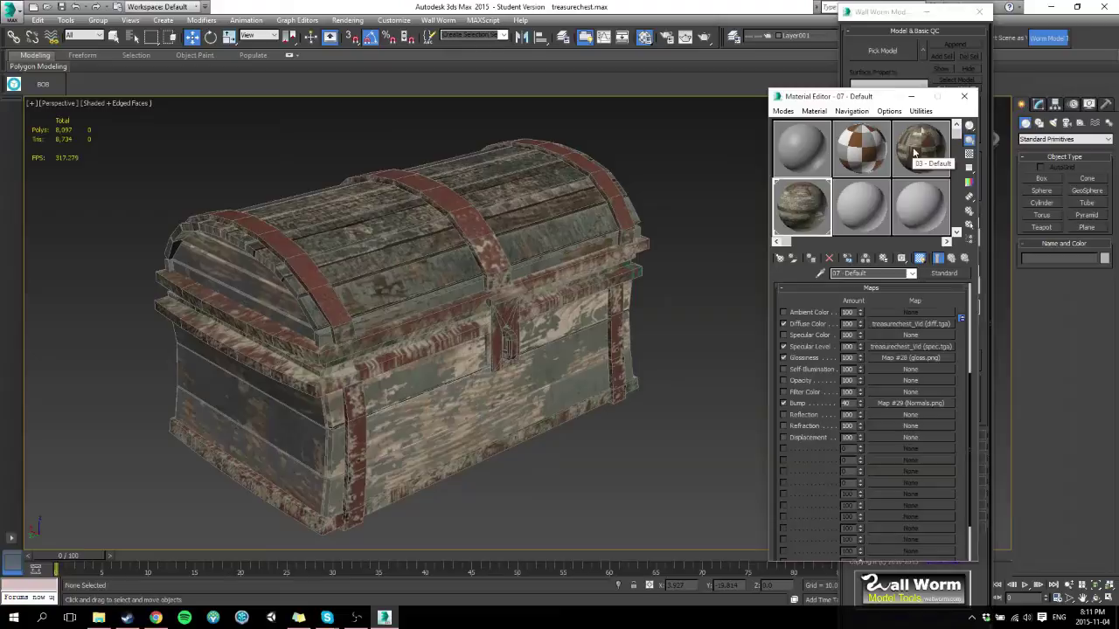
{"action": "left_click", "coordinate": [915, 153]}
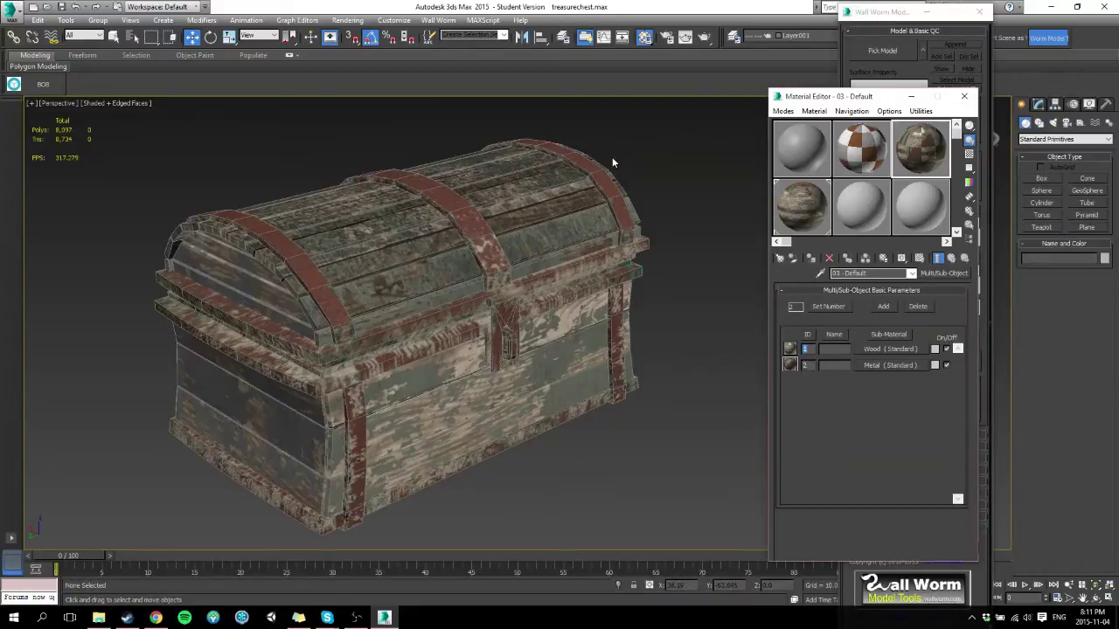
Step: Inspect the diffuse bitmap of the Metal sub-material and return to the parent material
{"action": "left_click", "coordinate": [883, 348]}
{"action": "left_click", "coordinate": [930, 319]}
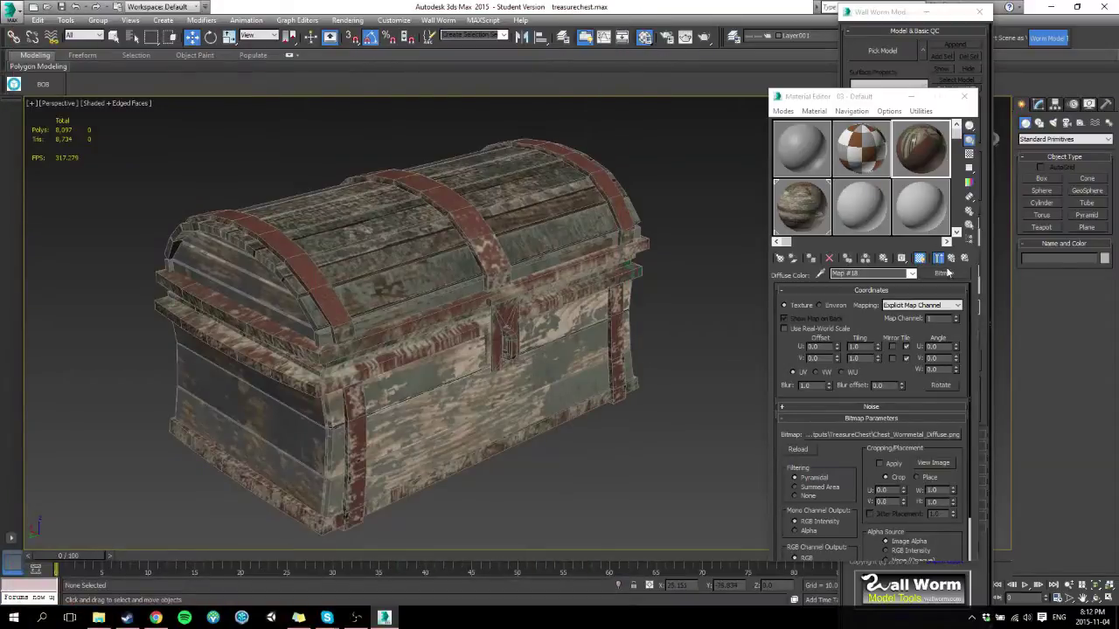
{"action": "left_click", "coordinate": [952, 259]}
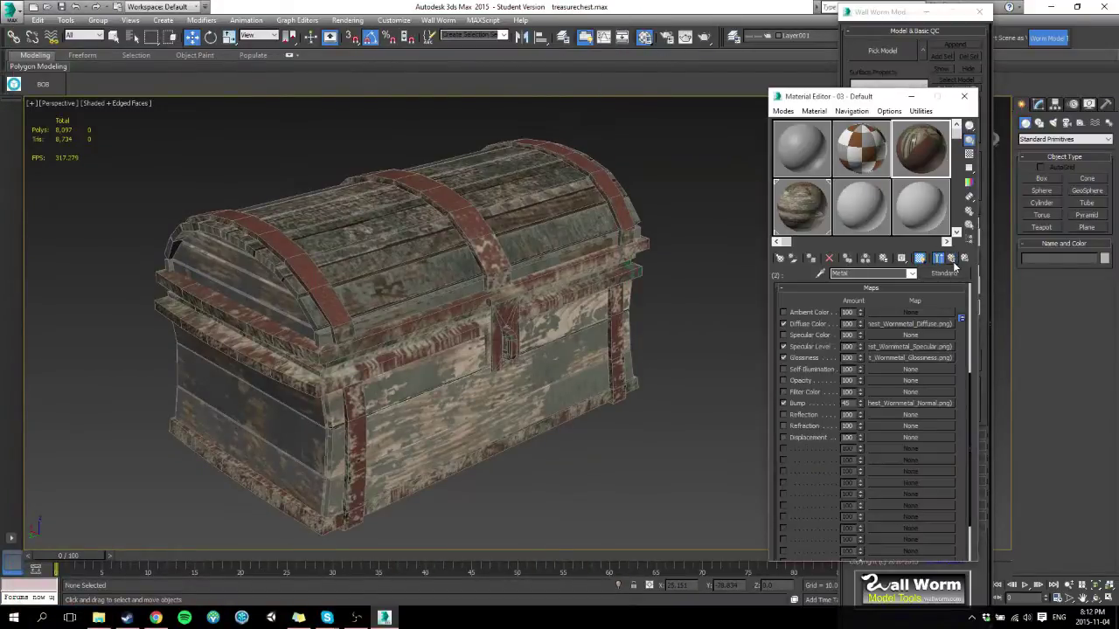
{"action": "left_click", "coordinate": [952, 259]}
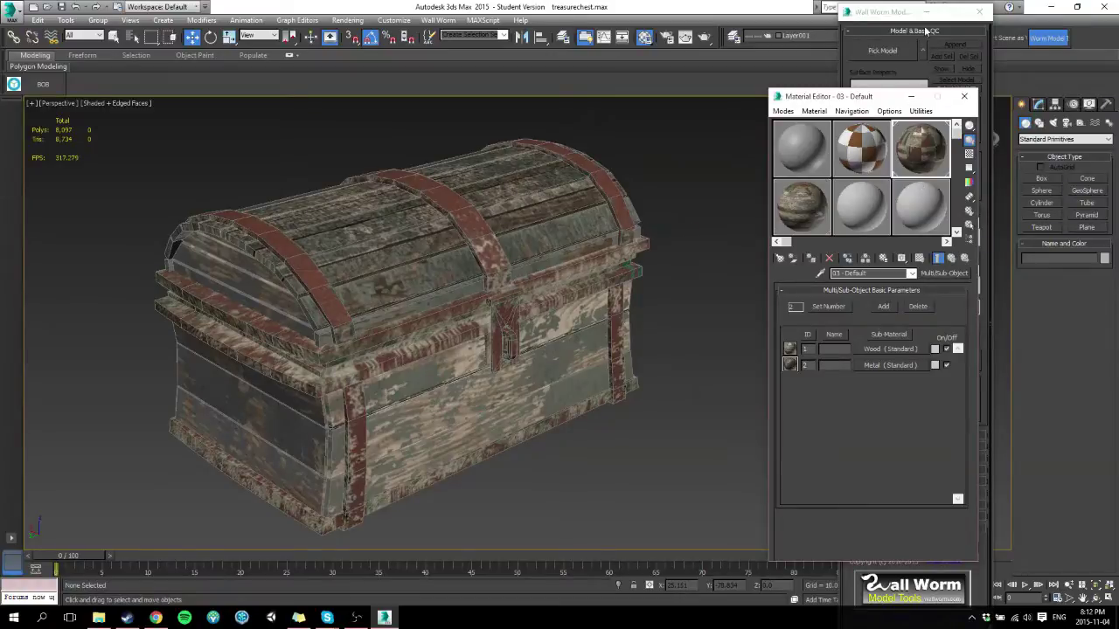
Step: Pick the treasure chest as the Wall Worm model and check its materials in the texture exporter
{"action": "left_click", "coordinate": [1047, 40]}
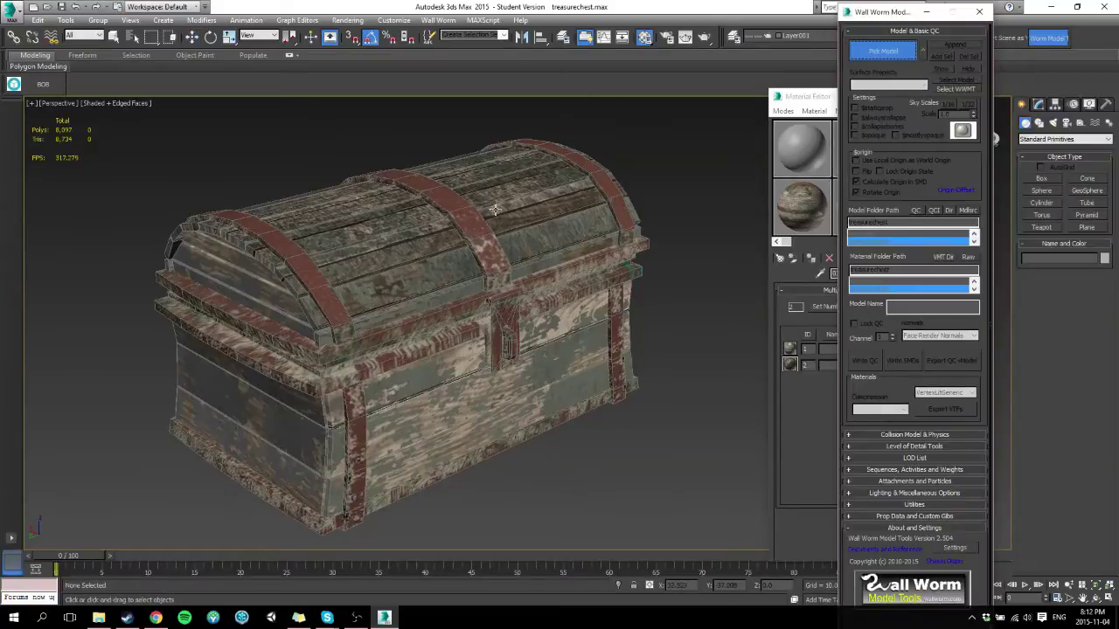
{"action": "left_click", "coordinate": [783, 279]}
{"action": "left_click", "coordinate": [896, 29]}
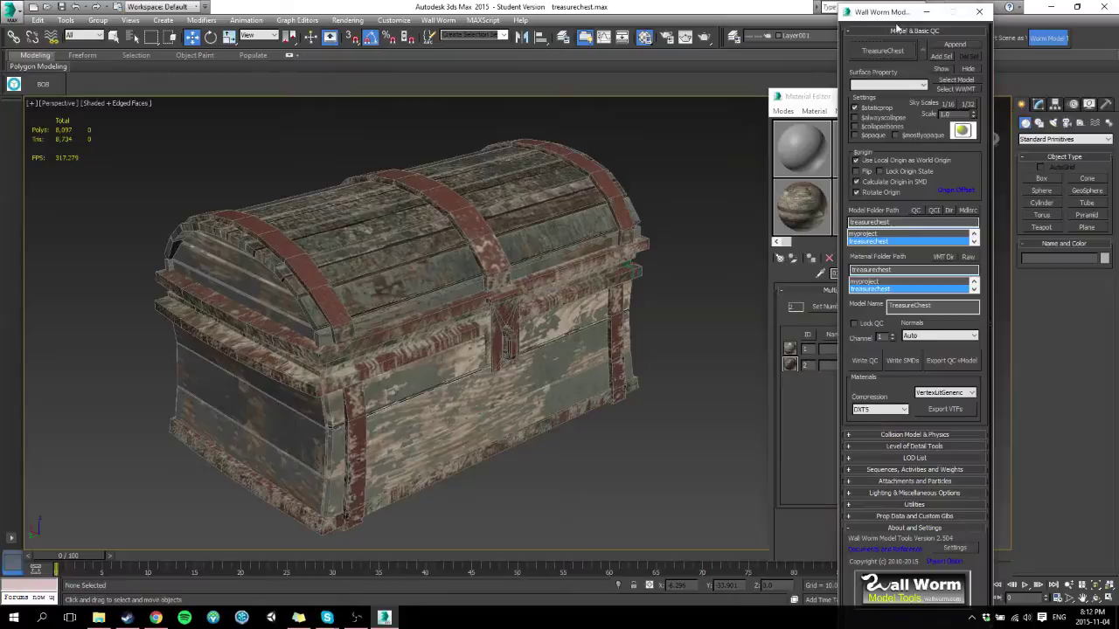
{"action": "left_click", "coordinate": [954, 415]}
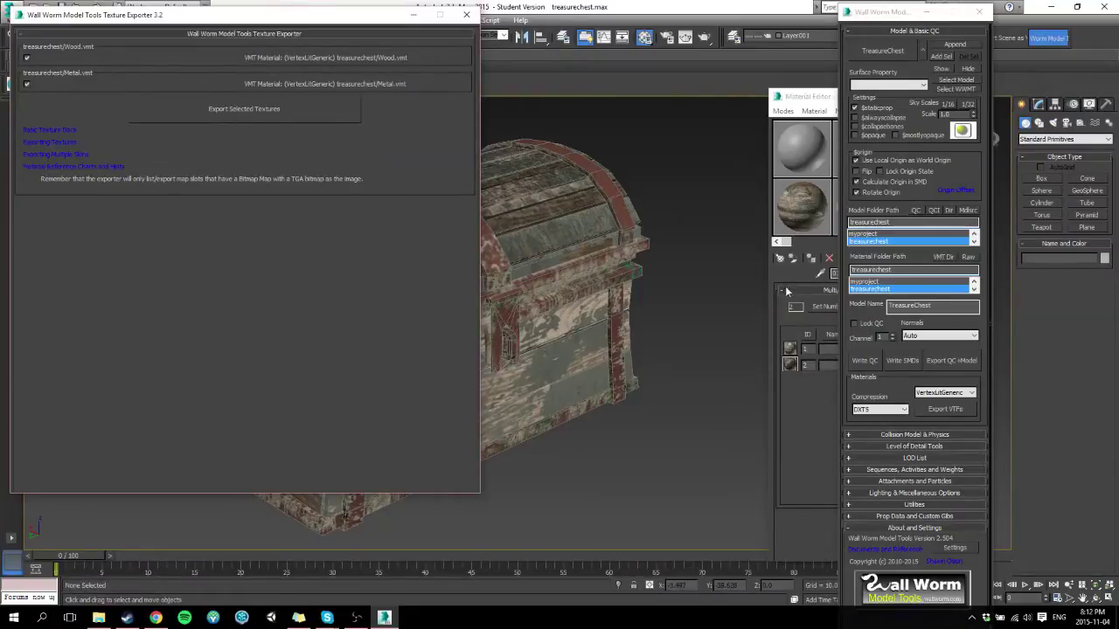
{"action": "left_click", "coordinate": [466, 14]}
Step: Inspect the diffuse bitmap settings of the 07 - Default material with the Wall Worm window out of the way
{"action": "left_click", "coordinate": [819, 207]}
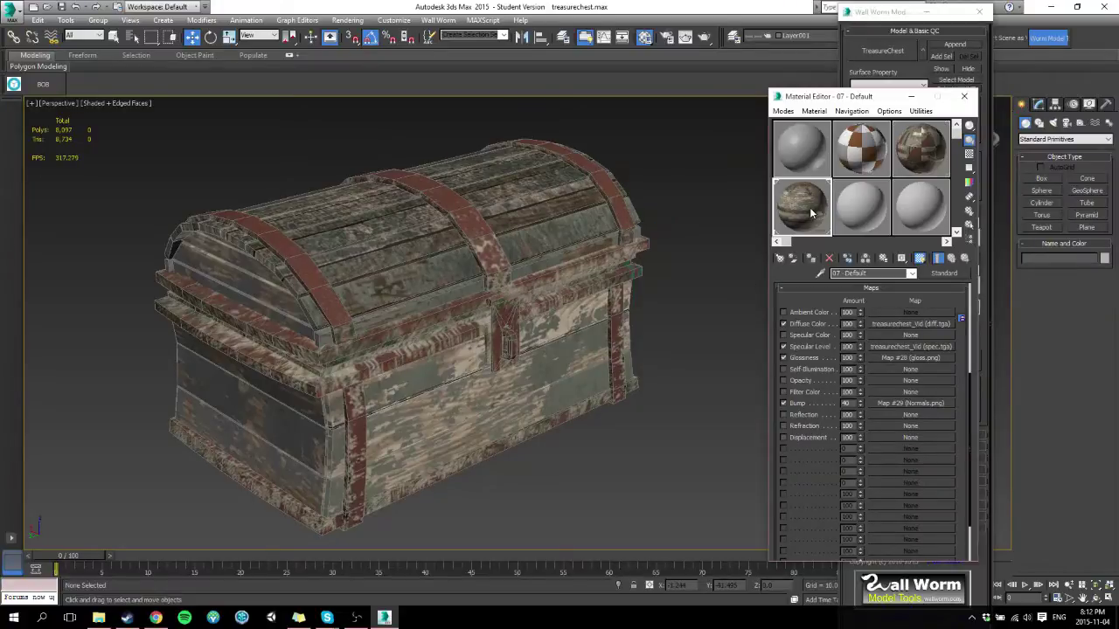
{"action": "left_click", "coordinate": [919, 323]}
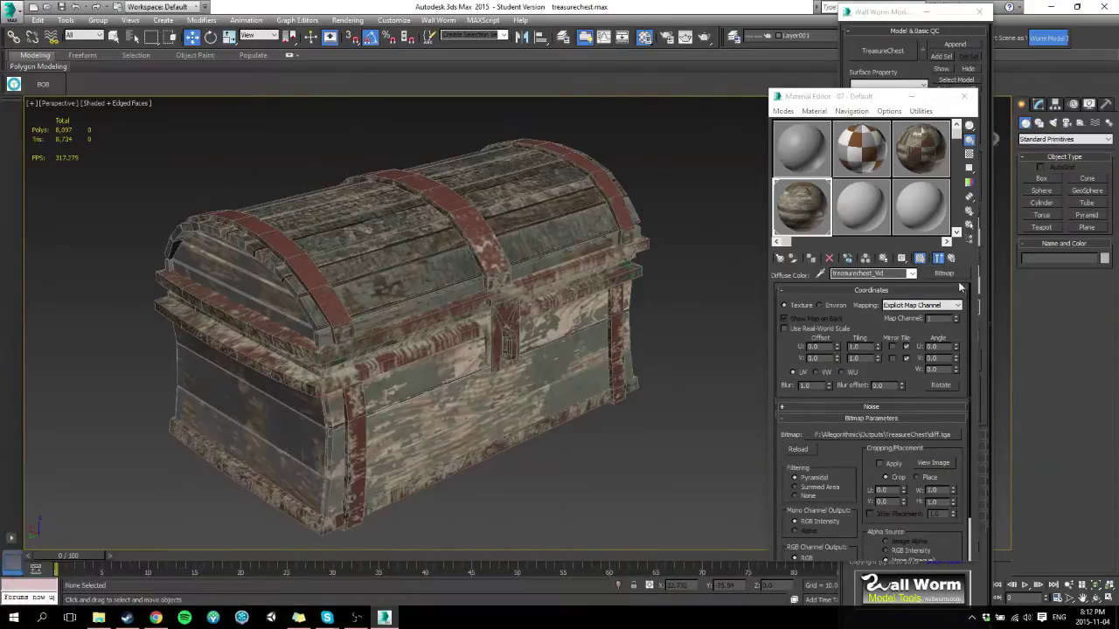
{"action": "left_click", "coordinate": [931, 26]}
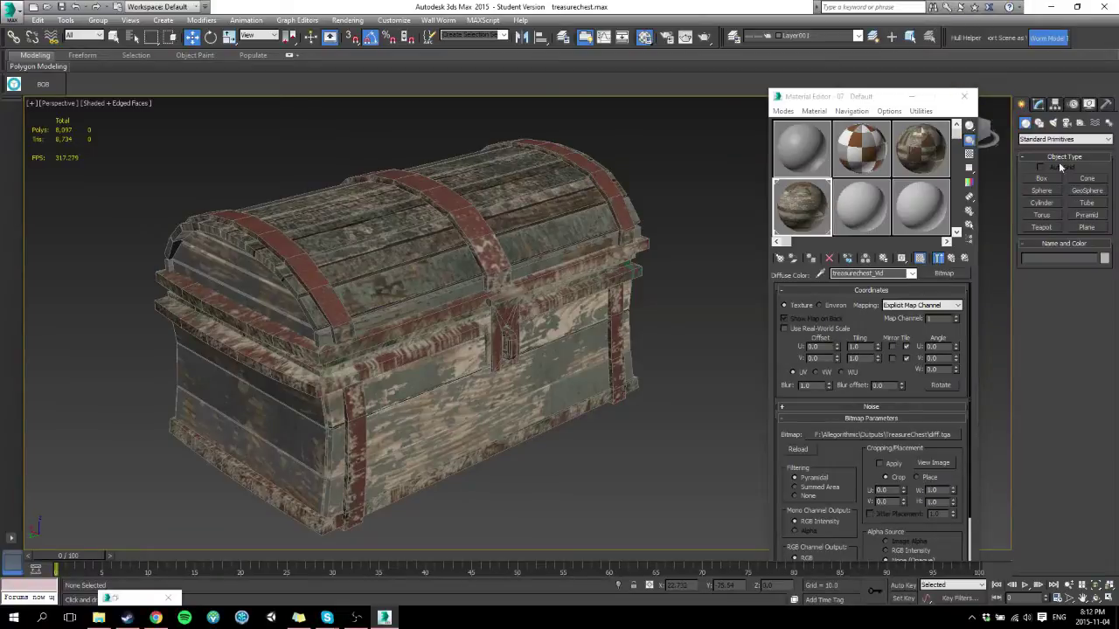
Step: Review the 07 - Default base texture and envmap mask entries in the Wall Worm texture exporter, closing it and the Material Editor
{"action": "left_click", "coordinate": [1049, 39]}
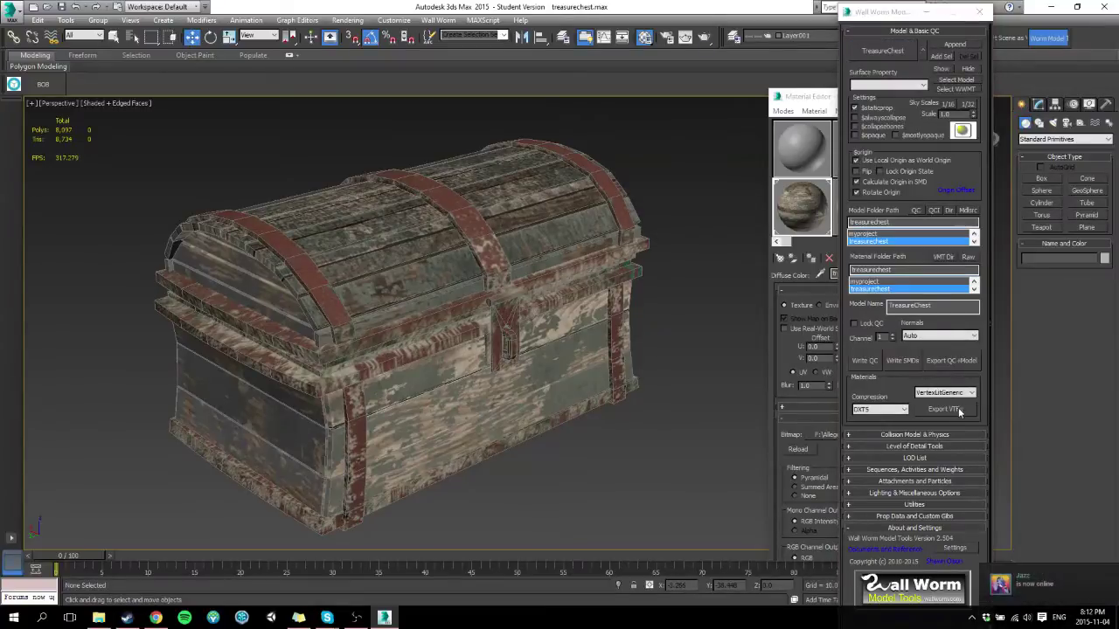
{"action": "left_click", "coordinate": [945, 408]}
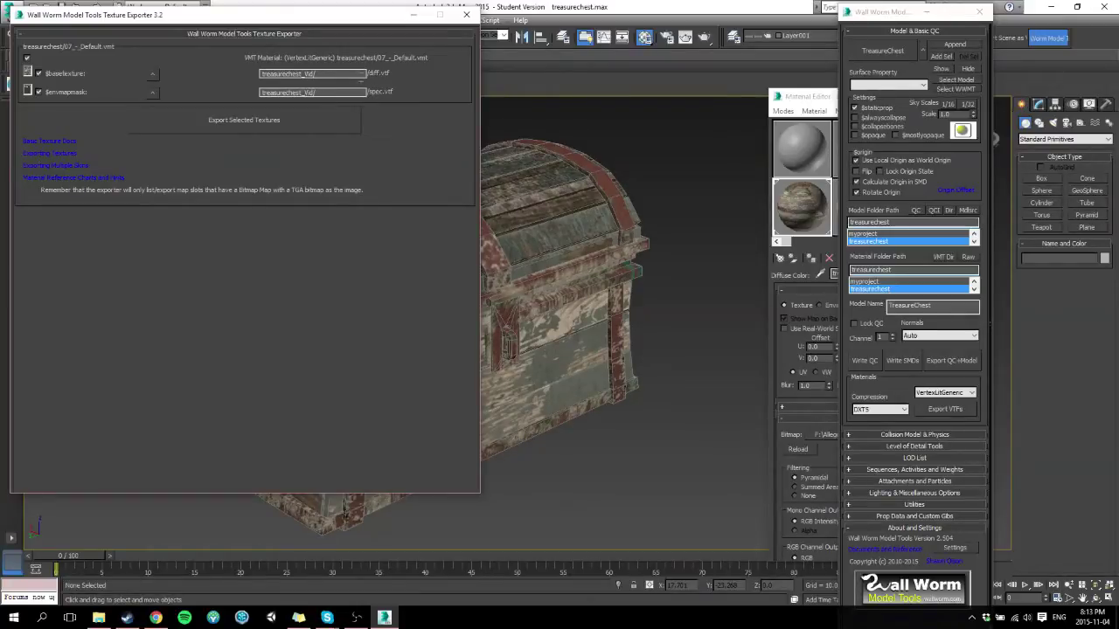
{"action": "left_click", "coordinate": [156, 77]}
{"action": "left_click", "coordinate": [153, 93]}
{"action": "left_click", "coordinate": [466, 14]}
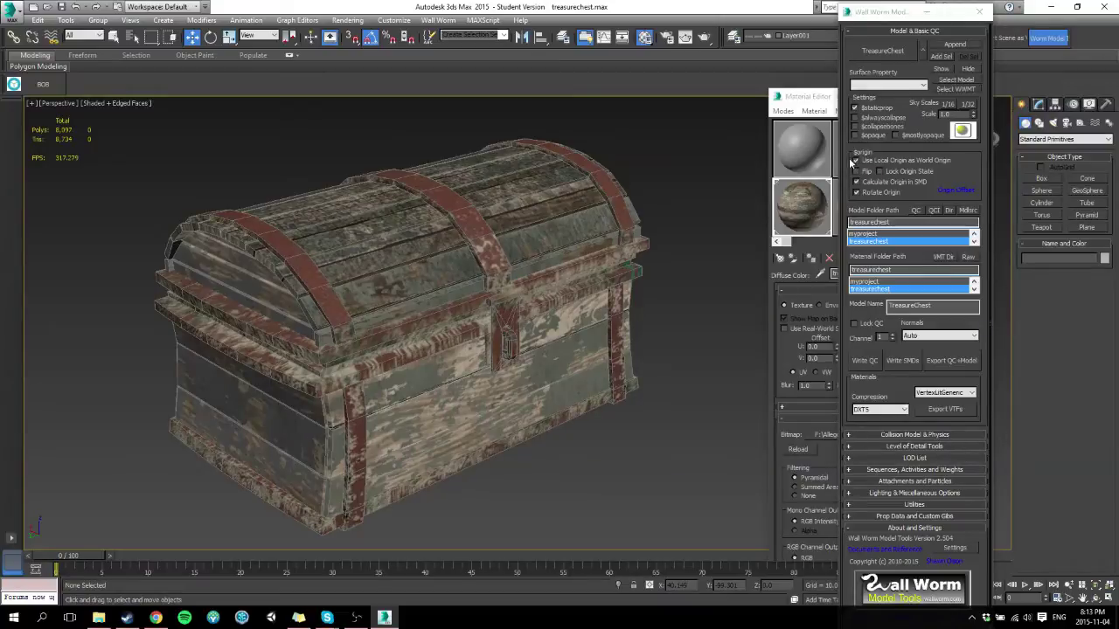
{"action": "left_click", "coordinate": [823, 104]}
{"action": "left_click", "coordinate": [963, 97]}
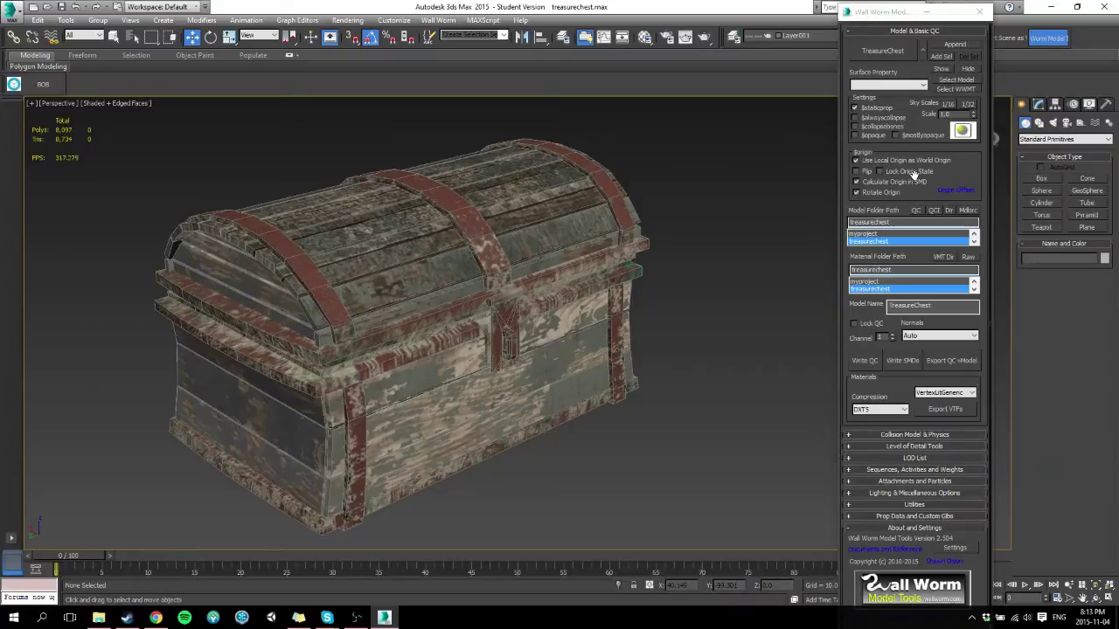
Step: Generate a collision hull for the treasure chest with Quick Hull from the Collision Model & Physics settings
{"action": "left_click", "coordinate": [947, 435]}
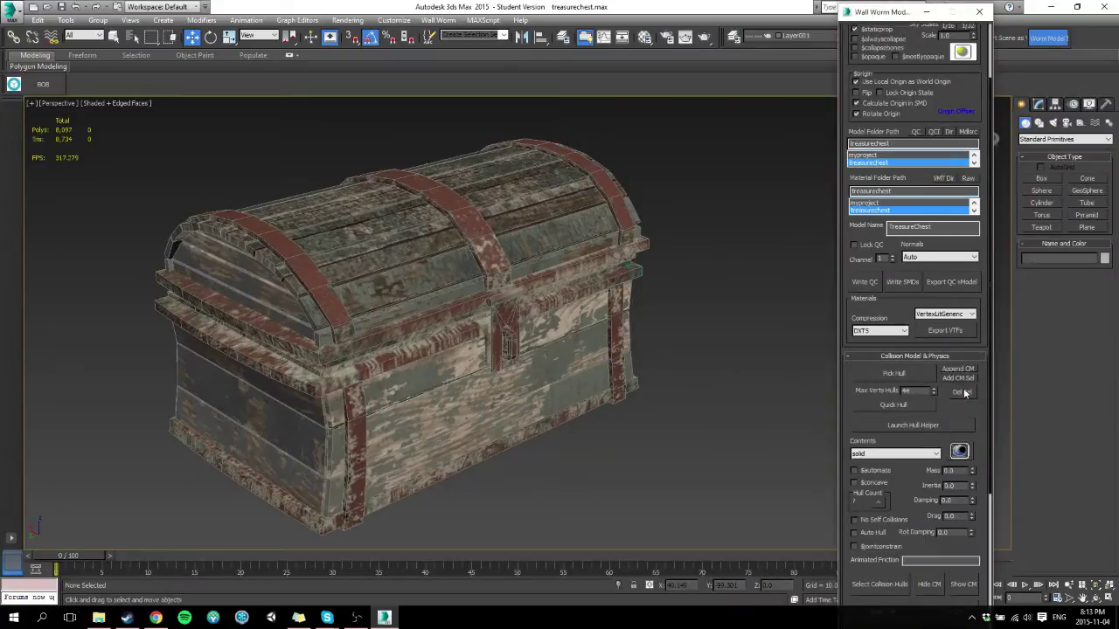
{"action": "scroll", "coordinate": [965, 394], "scroll_direction": "down", "scroll_amount": 3}
{"action": "scroll", "coordinate": [971, 306], "scroll_direction": "down", "scroll_amount": 3}
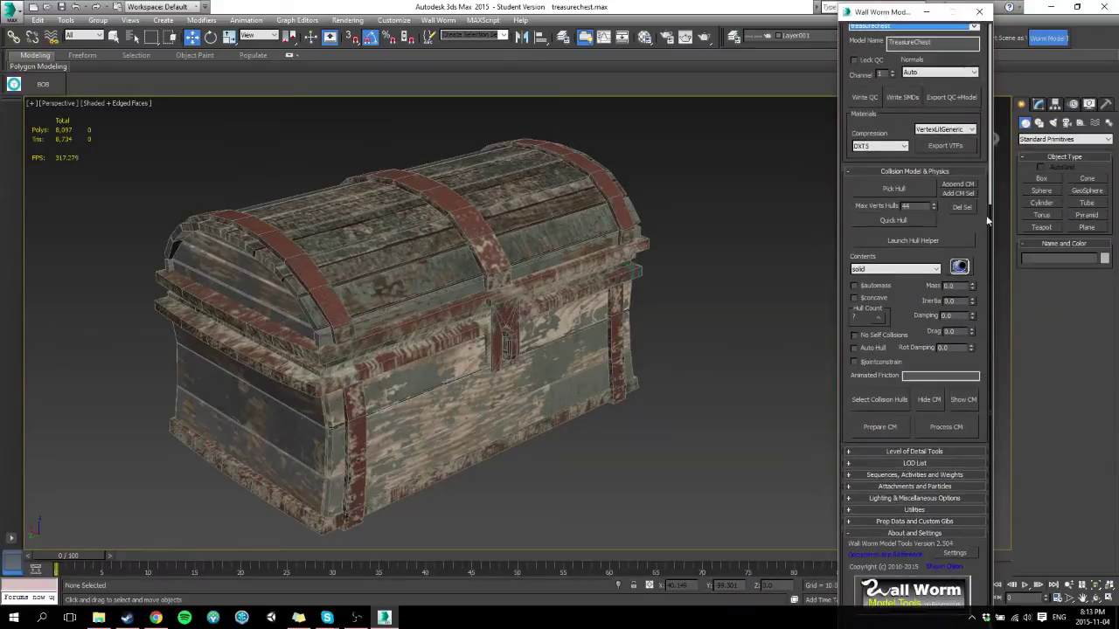
{"action": "left_click", "coordinate": [923, 216]}
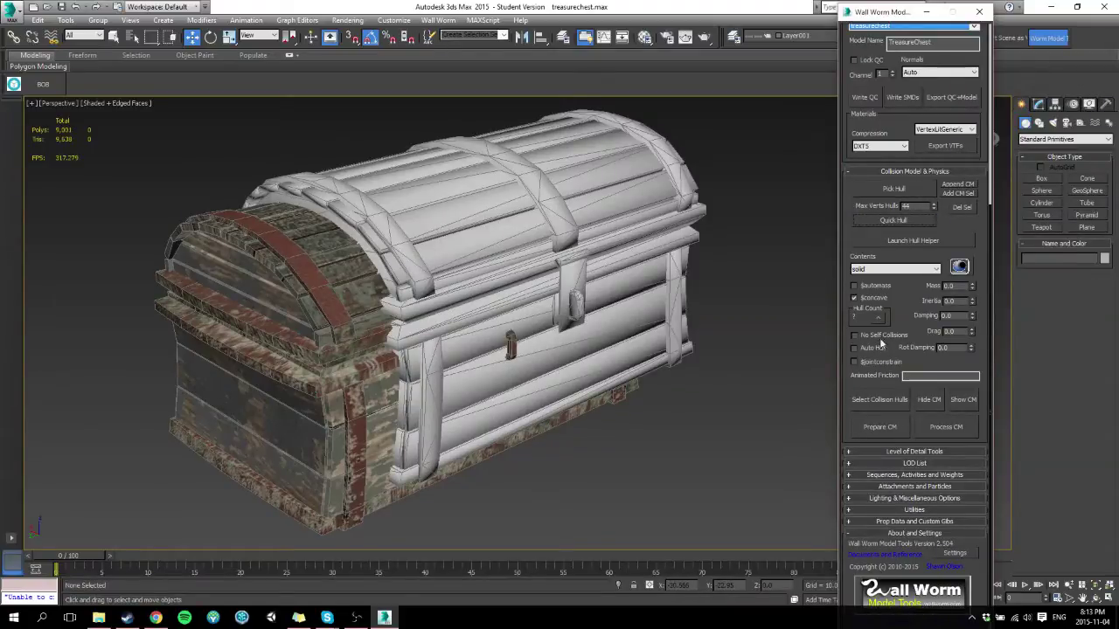
Step: Move the generated collision hull along its axes to line it up with the textured chest
{"action": "left_click", "coordinate": [549, 246]}
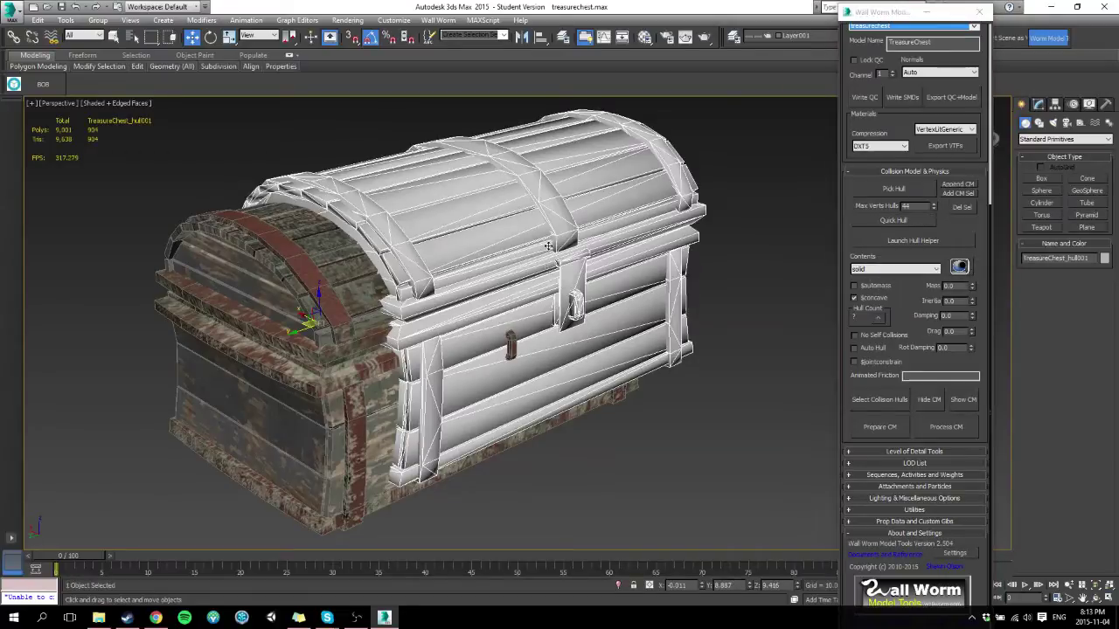
{"action": "mouse_move", "coordinate": [301, 333]}
{"action": "middle_mouse_down", "text": "alt"}
{"action": "mouse_move", "coordinate": [222, 354]}
{"action": "mouse_move", "coordinate": [240, 340]}
{"action": "mouse_move", "coordinate": [379, 350]}
{"action": "middle_mouse_up", "text": "alt"}
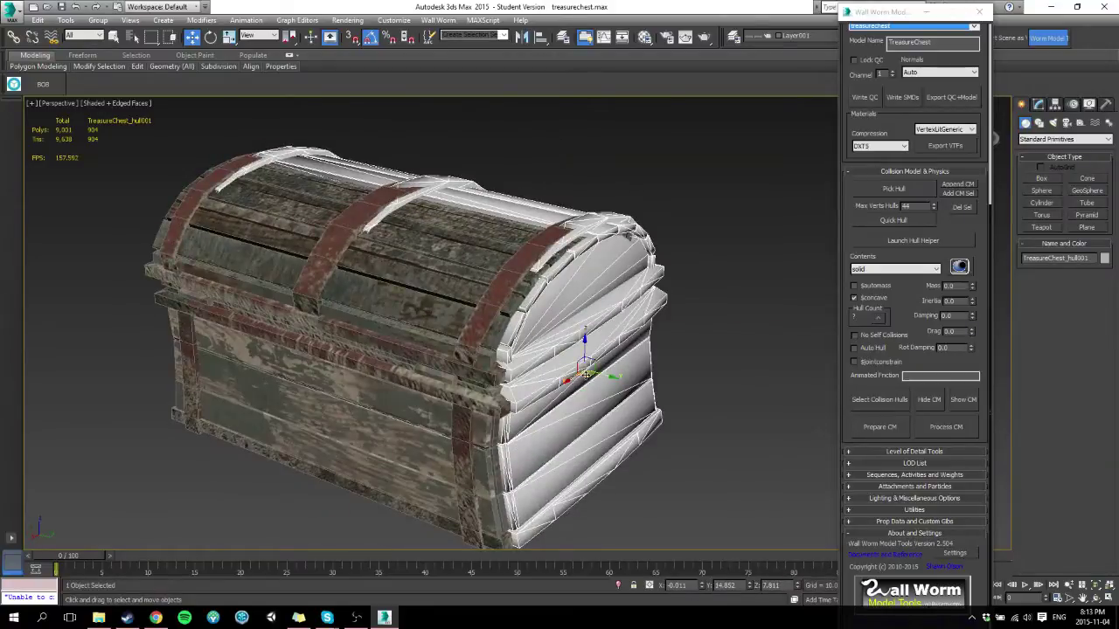
{"action": "middle_click_drag", "start_coordinate": [573, 378], "coordinate": [564, 382], "text": "alt"}
{"action": "left_click_drag", "start_coordinate": [565, 383], "coordinate": [596, 384]}
{"action": "middle_click_drag", "start_coordinate": [622, 370], "coordinate": [587, 380], "text": "alt"}
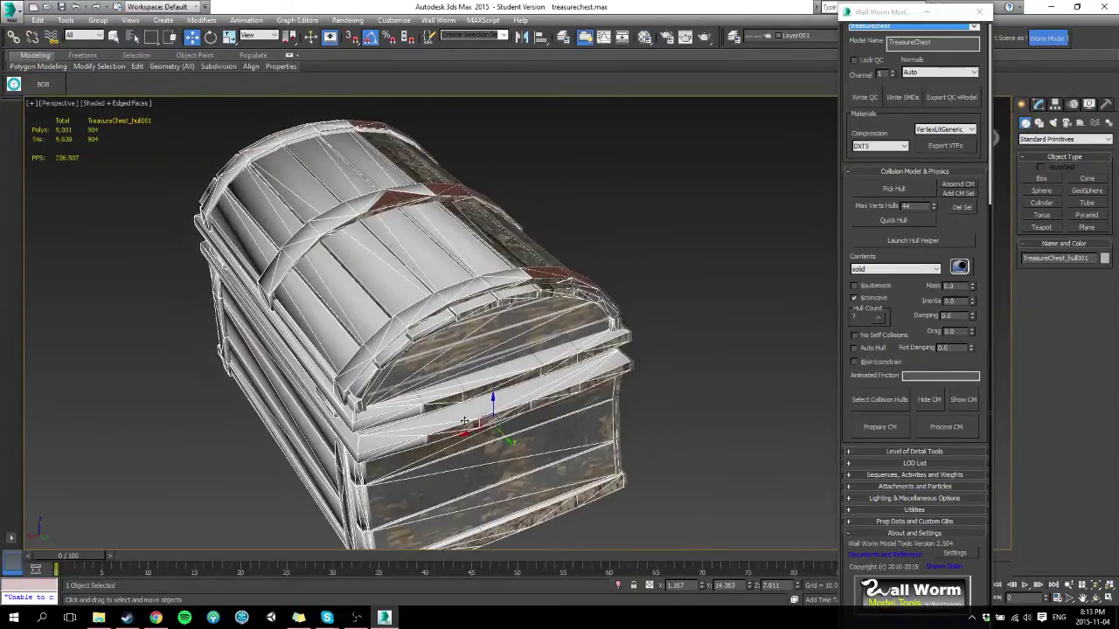
{"action": "left_click_drag", "start_coordinate": [470, 434], "coordinate": [474, 432]}
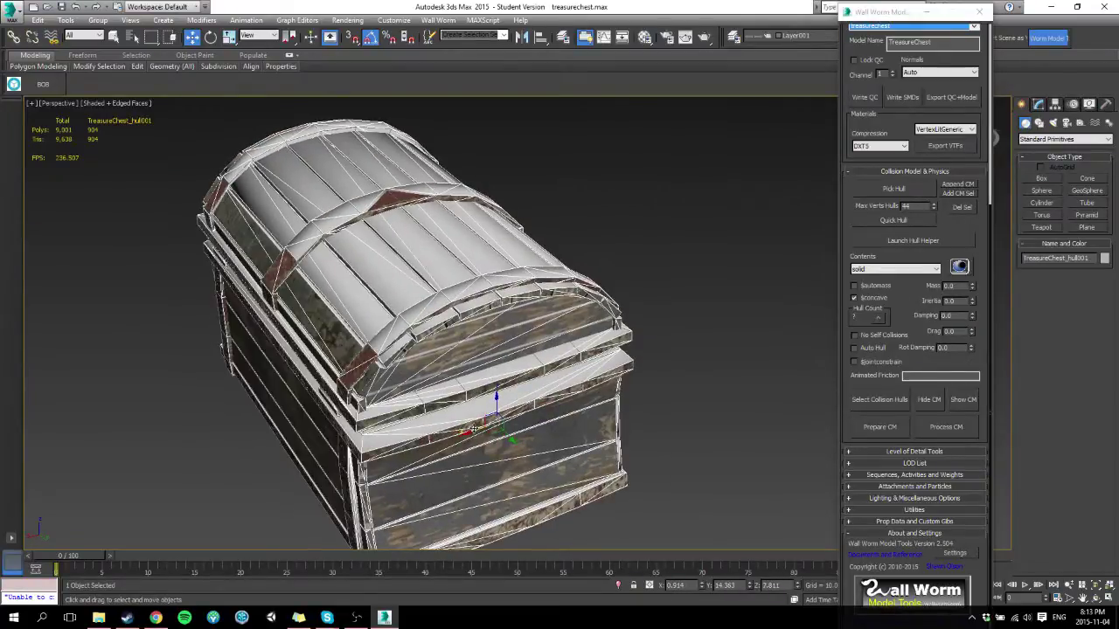
{"action": "mouse_move", "coordinate": [418, 346]}
{"action": "middle_mouse_down", "text": "alt"}
{"action": "mouse_move", "coordinate": [325, 306]}
{"action": "mouse_move", "coordinate": [356, 308]}
{"action": "middle_mouse_up", "text": "alt"}
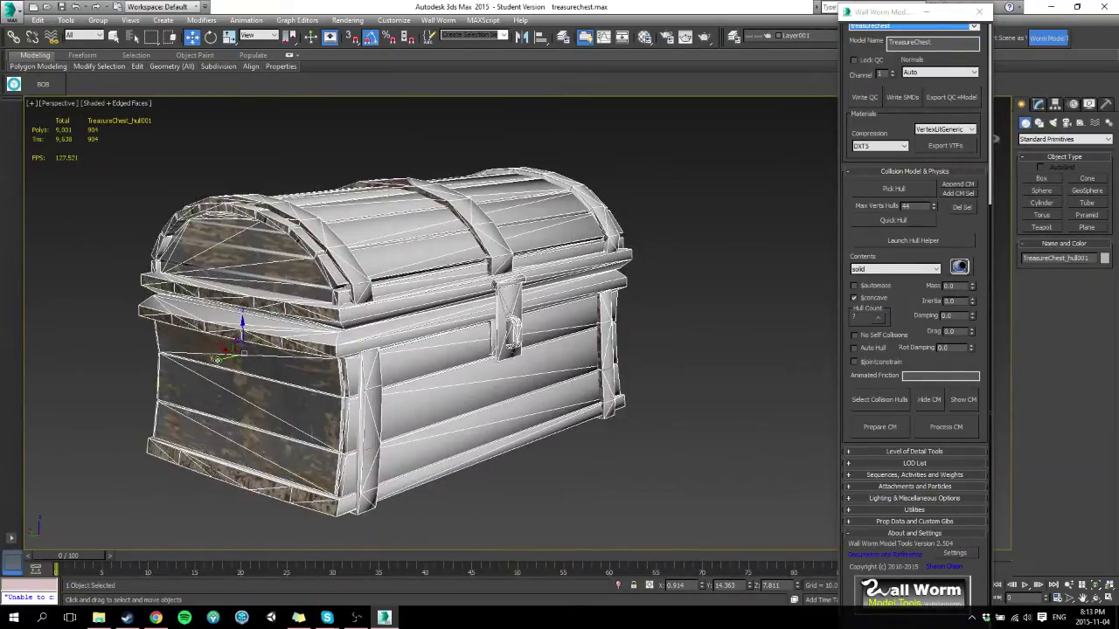
{"action": "left_click_drag", "start_coordinate": [218, 360], "coordinate": [216, 361]}
{"action": "middle_click_drag", "start_coordinate": [411, 336], "coordinate": [330, 334], "text": "alt"}
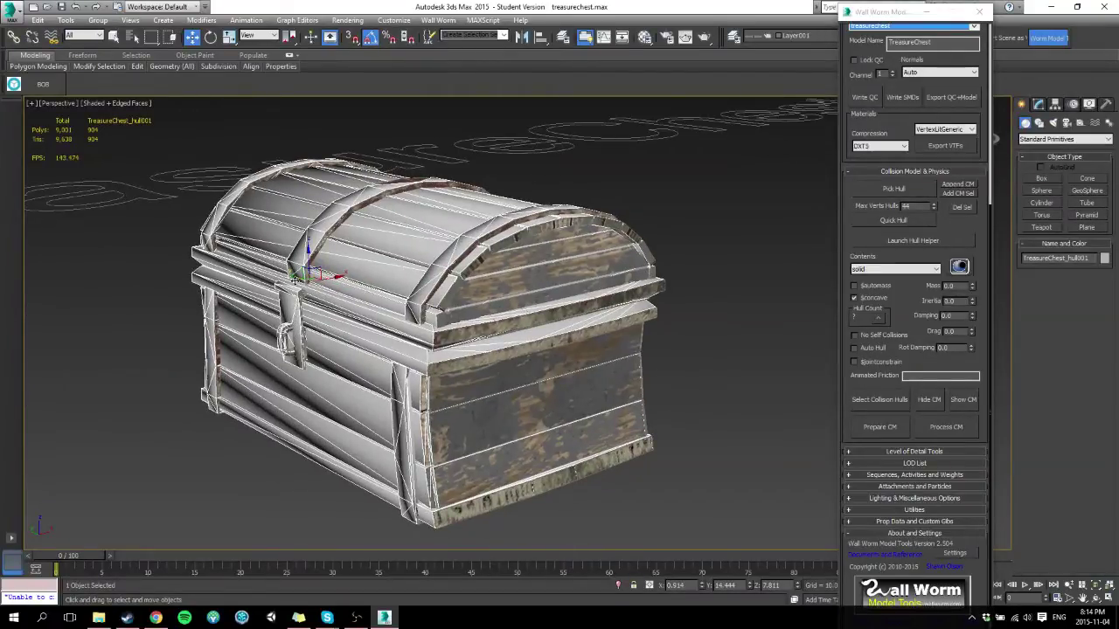
Step: Check the hull's fit from several sides, save the scene and delete the generated collision hull
{"action": "middle_click_drag", "start_coordinate": [307, 273], "coordinate": [527, 329], "text": "alt"}
{"action": "middle_click_drag", "start_coordinate": [417, 229], "coordinate": [523, 247], "text": "alt"}
{"action": "mouse_move", "coordinate": [608, 272]}
{"action": "middle_mouse_down", "text": "alt"}
{"action": "mouse_move", "coordinate": [473, 289]}
{"action": "mouse_move", "coordinate": [489, 241]}
{"action": "middle_mouse_up", "text": "alt"}
{"action": "mouse_move", "coordinate": [335, 238]}
{"action": "middle_mouse_down", "text": "alt"}
{"action": "mouse_move", "coordinate": [329, 249]}
{"action": "mouse_move", "coordinate": [341, 253]}
{"action": "middle_mouse_up", "text": "alt"}
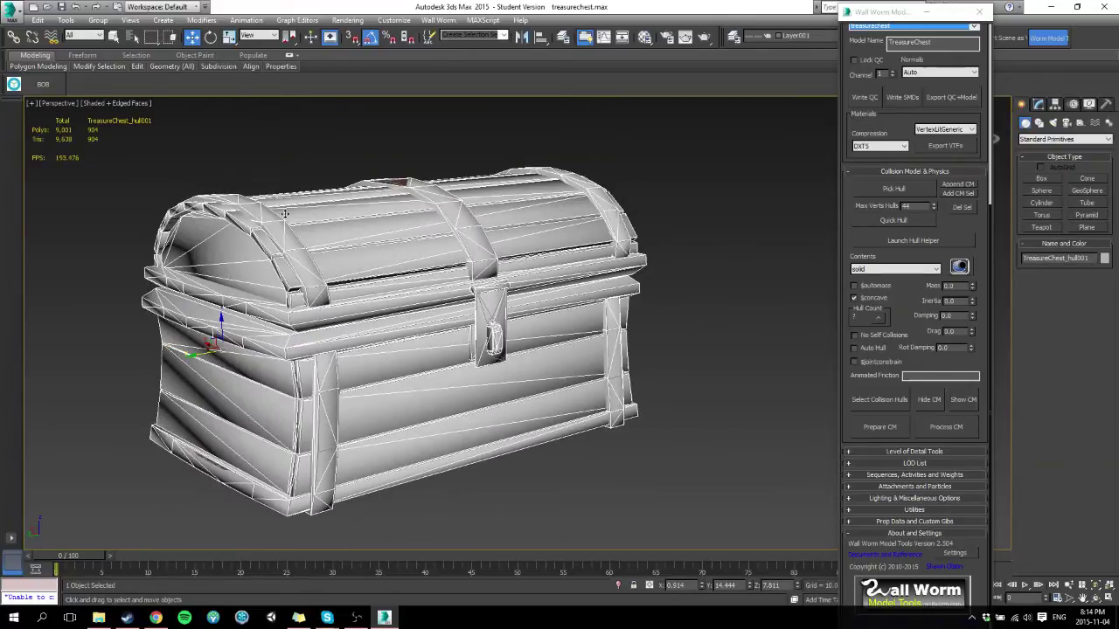
{"action": "key", "text": "ctrl+s"}
{"action": "key", "text": "Delete"}
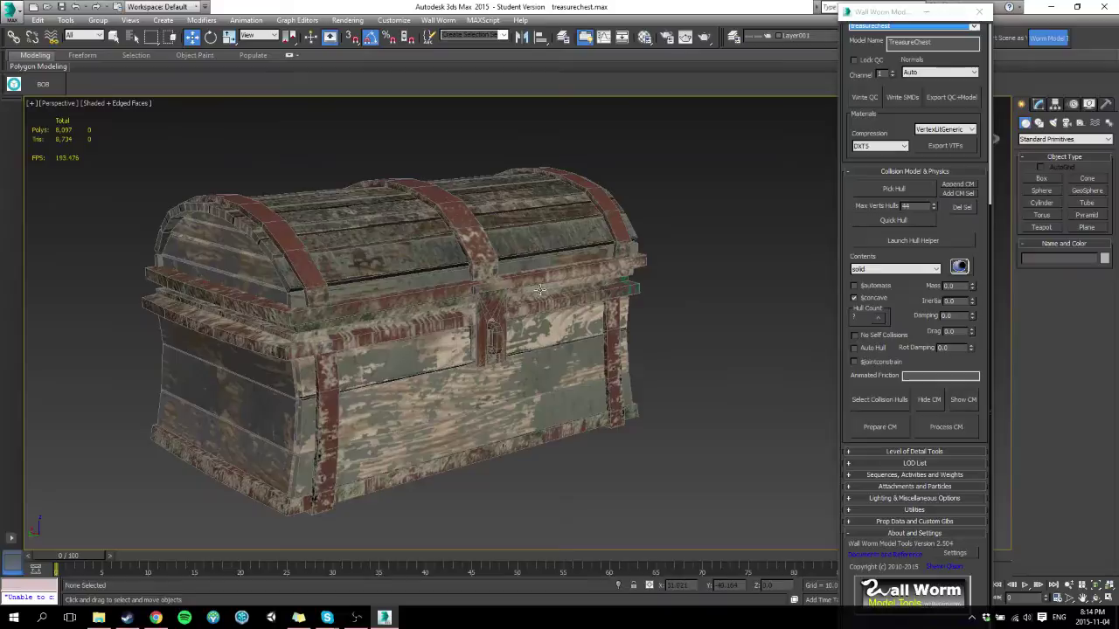
Step: Draw a box about 42 long, 20 wide and 12 high around the lower body of the treasure chest
{"action": "middle_click_drag", "start_coordinate": [478, 294], "coordinate": [367, 297], "text": "alt"}
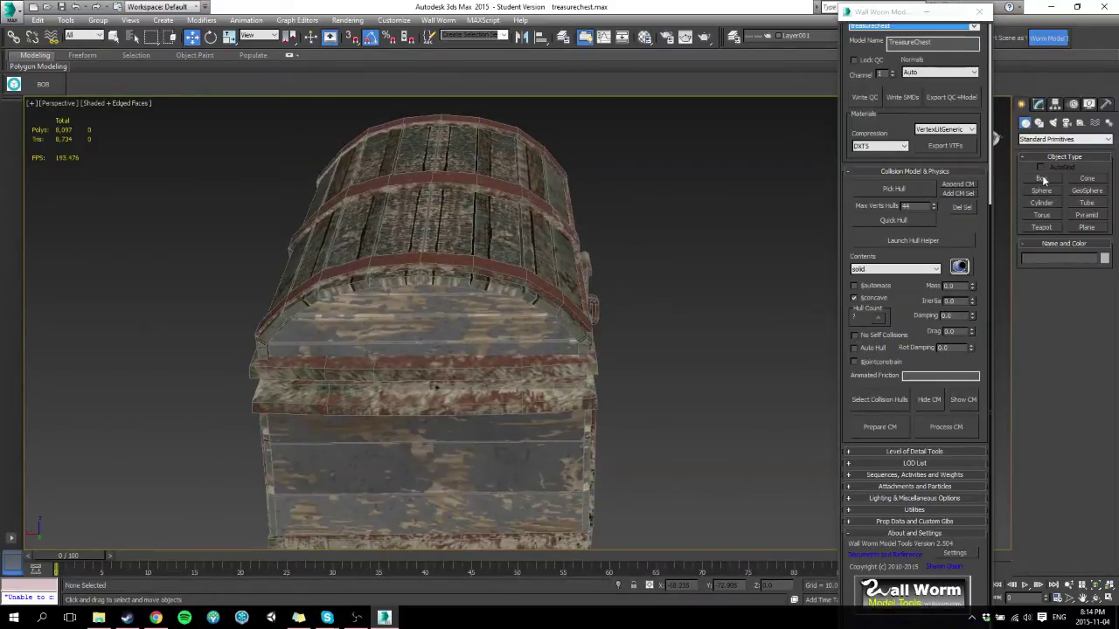
{"action": "left_click", "coordinate": [1038, 104]}
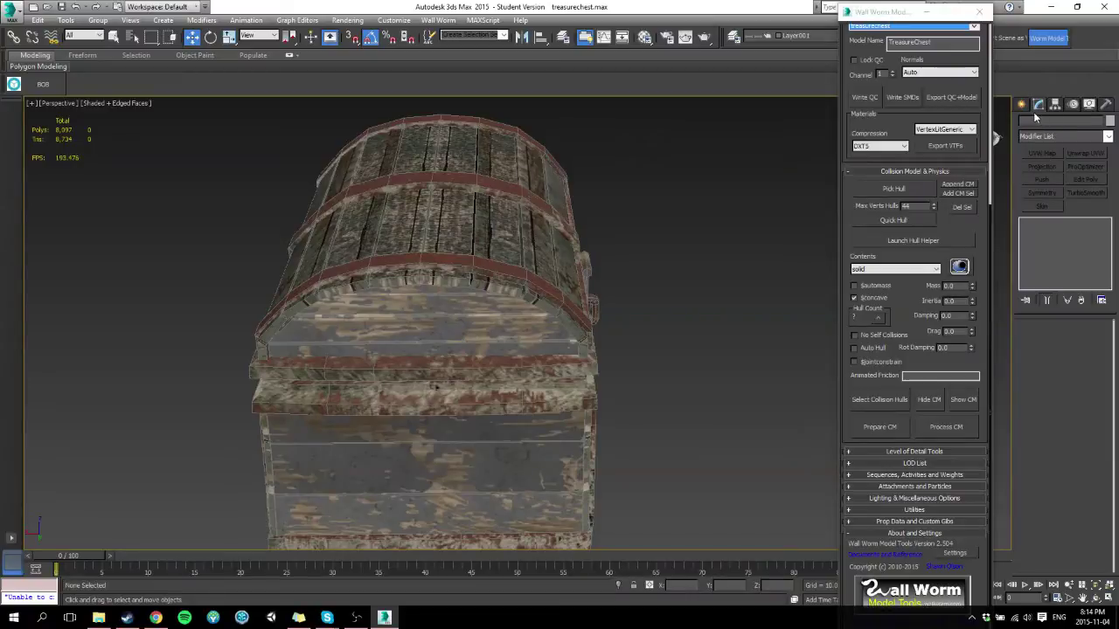
{"action": "left_click", "coordinate": [1022, 104]}
{"action": "left_click", "coordinate": [1041, 178]}
{"action": "scroll", "coordinate": [599, 509], "scroll_direction": "down", "scroll_amount": 4}
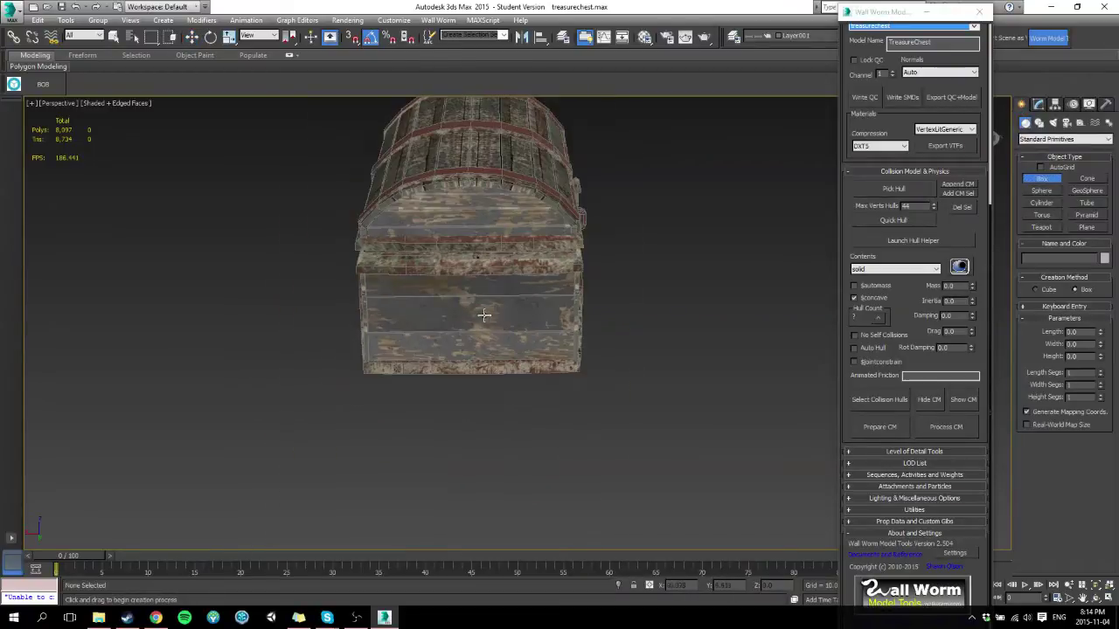
{"action": "left_click_drag", "start_coordinate": [306, 499], "coordinate": [511, 206]}
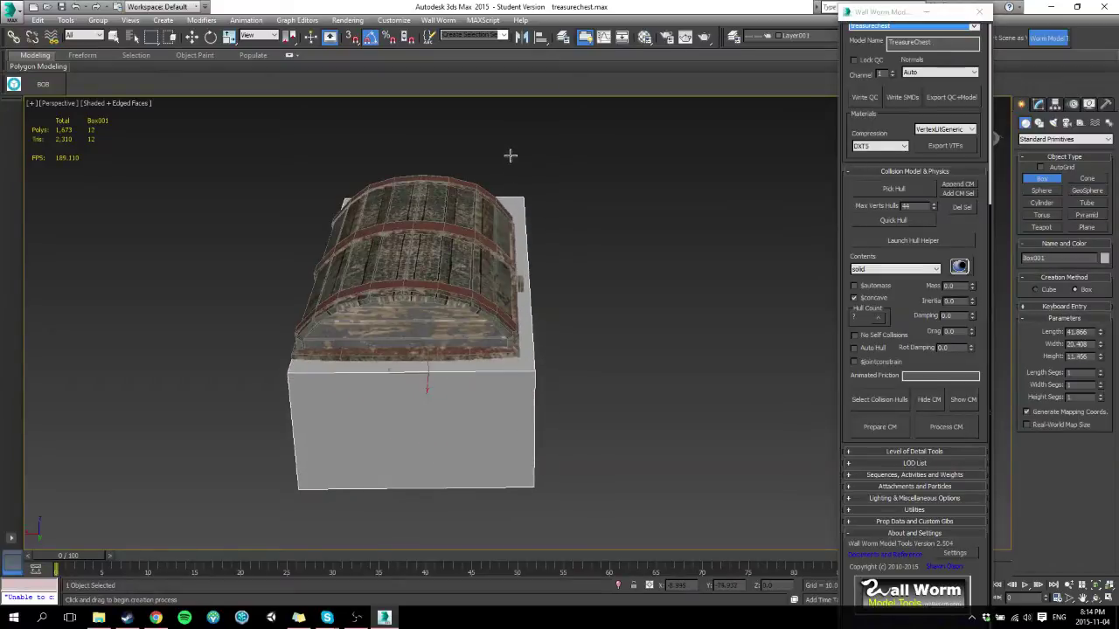
{"action": "middle_click_drag", "start_coordinate": [522, 266], "coordinate": [550, 337], "text": "alt"}
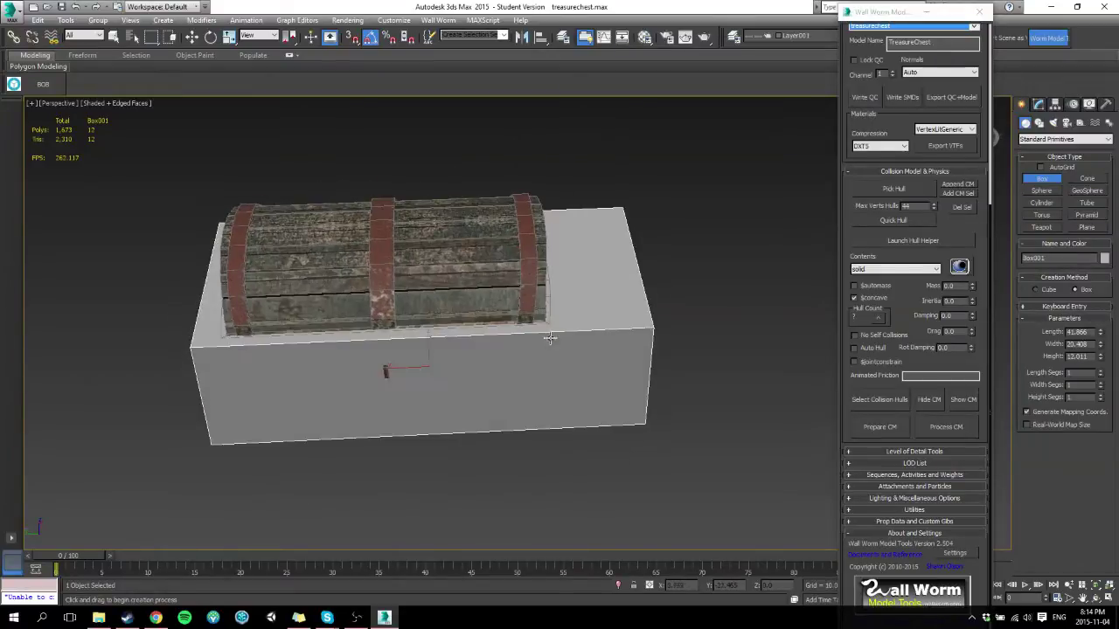
Step: End box creation and convert the box around the chest's lower body to an editable poly
{"action": "right_click", "coordinate": [718, 307]}
{"action": "right_click", "coordinate": [674, 302]}
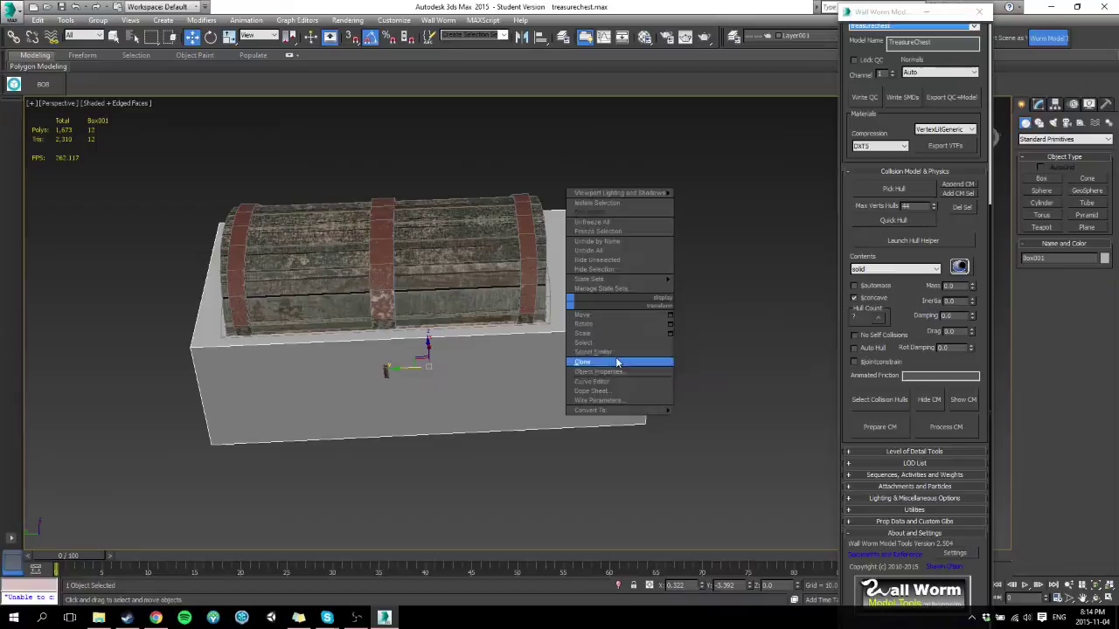
{"action": "mouse_move", "coordinate": [612, 409]}
{"action": "left_click", "coordinate": [731, 424]}
Step: Move the box's two short end faces to line up with the ends of the treasure chest
{"action": "key", "text": "4"}
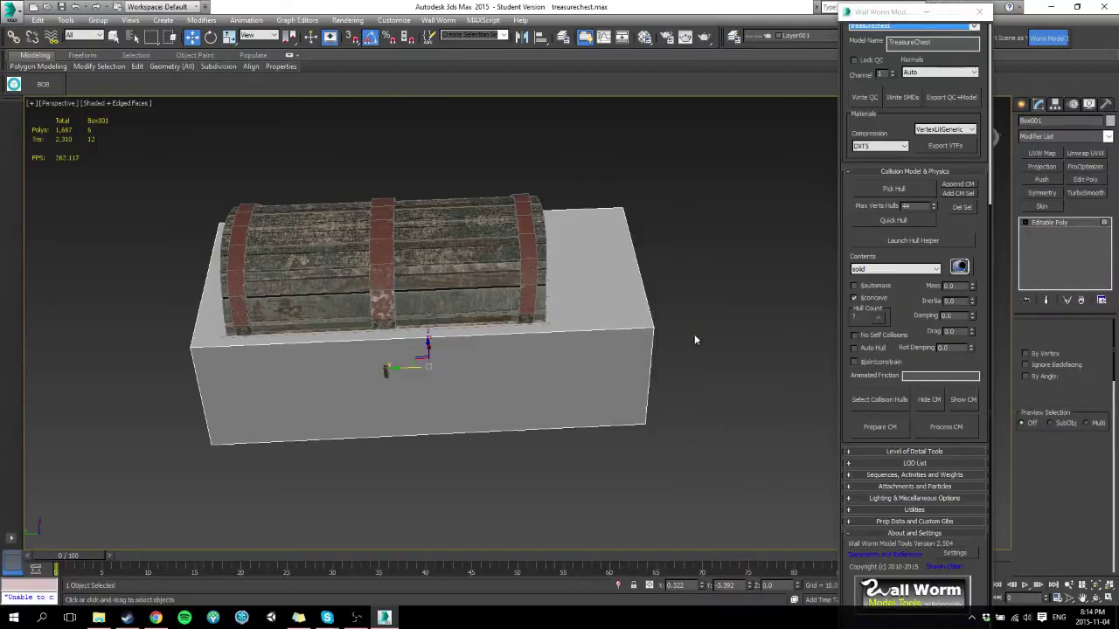
{"action": "middle_click_drag", "start_coordinate": [694, 334], "coordinate": [583, 352], "text": "alt"}
{"action": "left_click", "coordinate": [583, 351]}
{"action": "left_click_drag", "start_coordinate": [563, 383], "coordinate": [488, 349]}
{"action": "middle_click_drag", "start_coordinate": [381, 324], "coordinate": [504, 310], "text": "alt"}
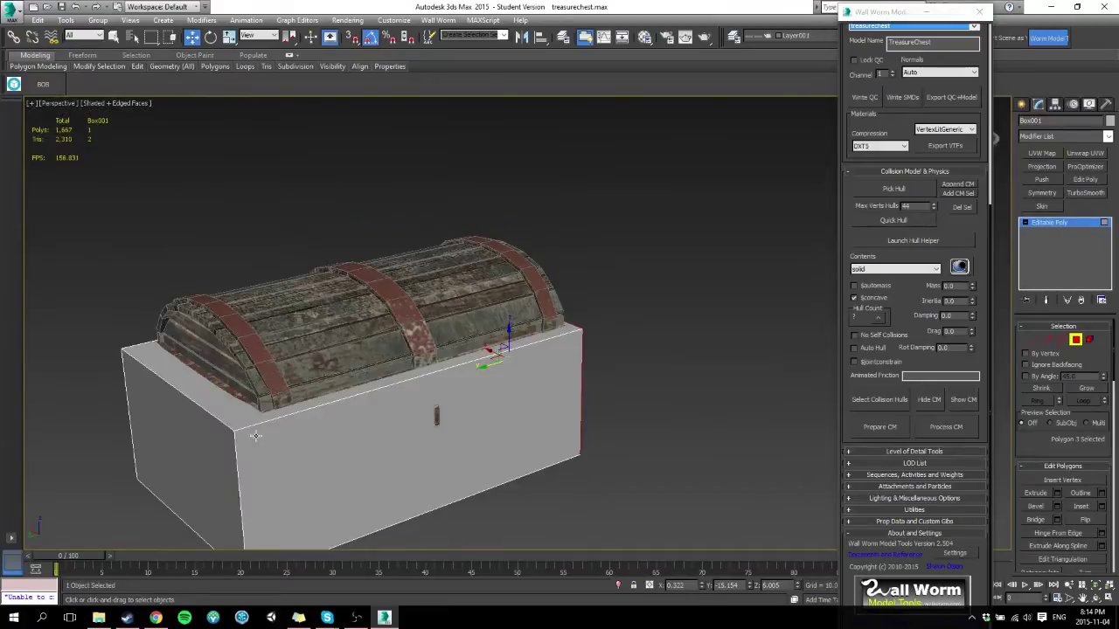
{"action": "left_click", "coordinate": [203, 449]}
{"action": "left_click_drag", "start_coordinate": [155, 466], "coordinate": [175, 457]}
{"action": "middle_click_drag", "start_coordinate": [174, 457], "coordinate": [558, 308], "text": "alt"}
Step: Adjust the box's long side faces and bottom face to fit the chest's sides and base
{"action": "left_click", "coordinate": [534, 360]}
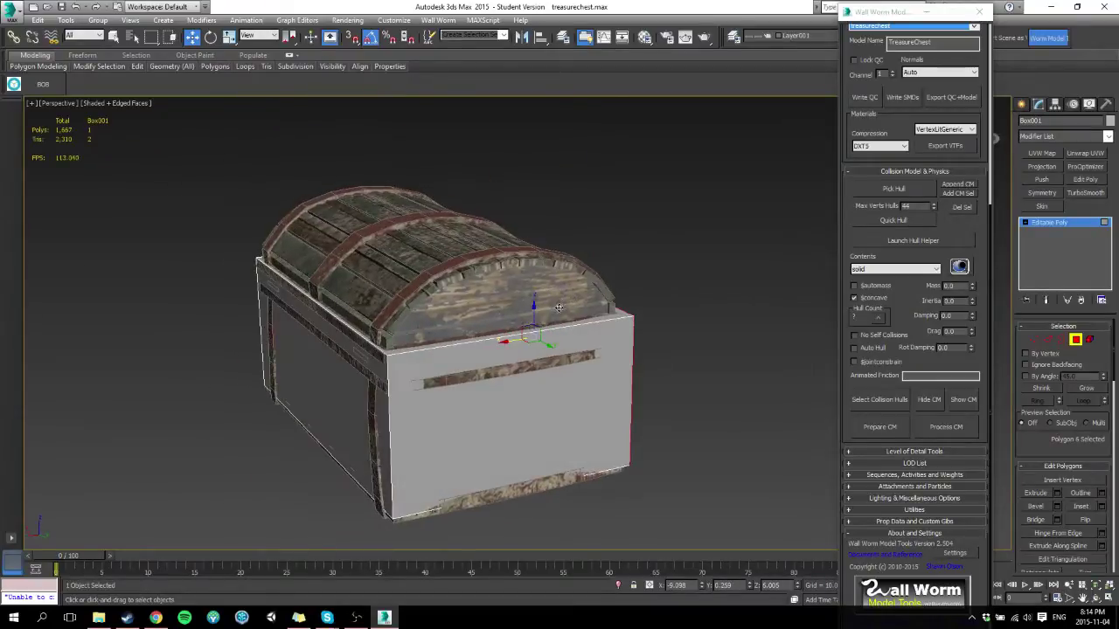
{"action": "left_click", "coordinate": [354, 350]}
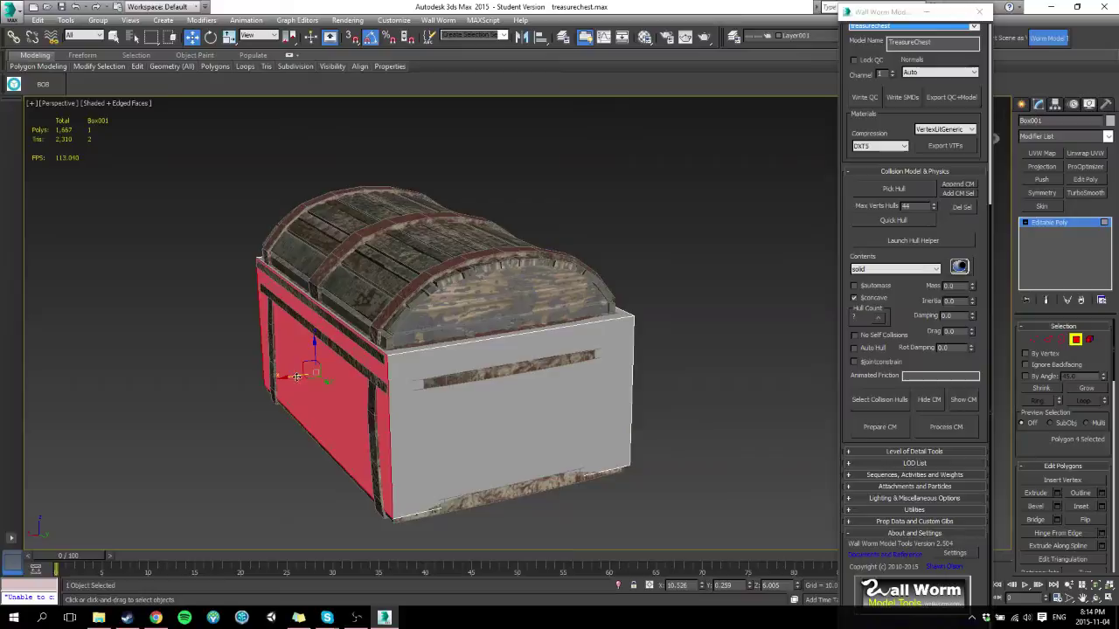
{"action": "middle_click_drag", "start_coordinate": [297, 377], "coordinate": [336, 382], "text": "alt"}
{"action": "left_click", "coordinate": [324, 408]}
{"action": "left_click_drag", "start_coordinate": [433, 416], "coordinate": [442, 403]}
{"action": "middle_click_drag", "start_coordinate": [441, 402], "coordinate": [462, 356], "text": "alt"}
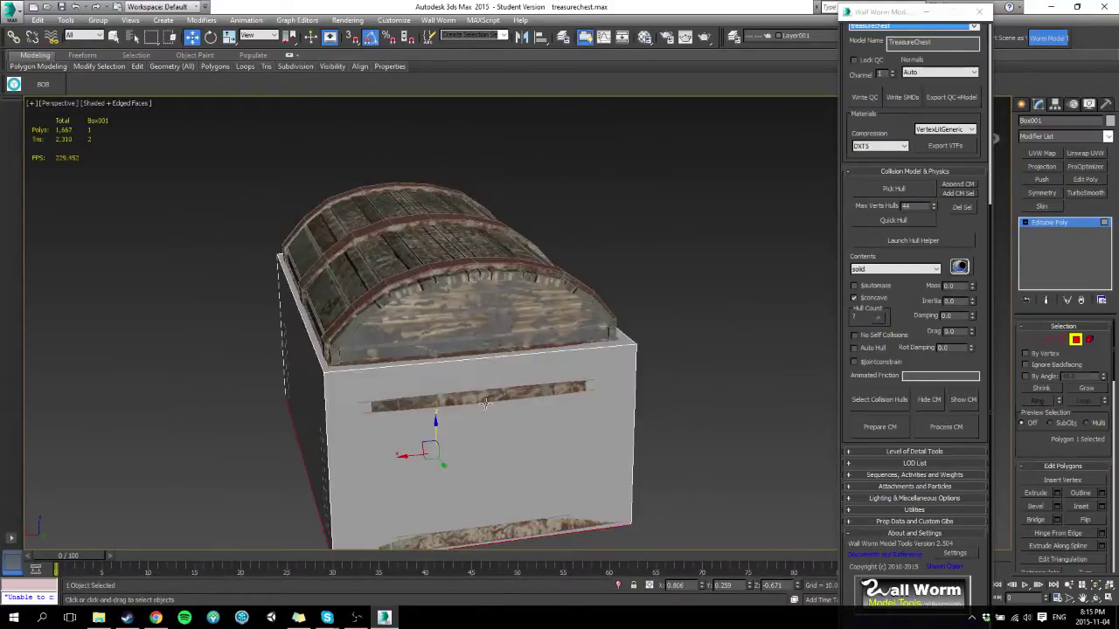
Step: Connect the ring of edges across the box's width with 3 segments running along its length
{"action": "key", "text": "2"}
{"action": "left_click", "coordinate": [460, 360]}
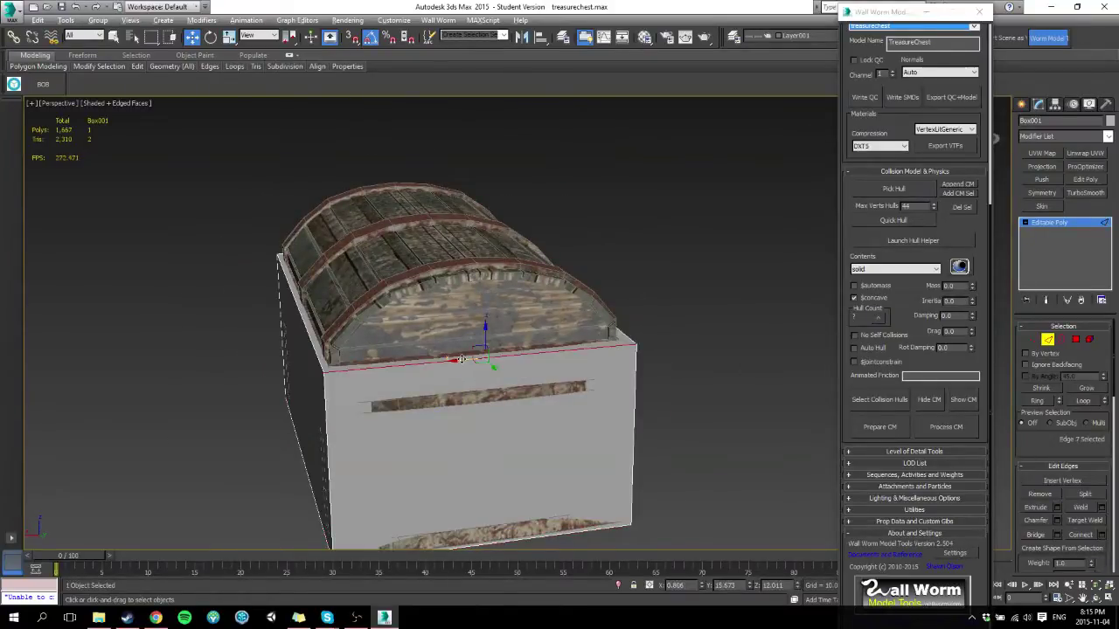
{"action": "key", "text": "alt+r"}
{"action": "left_click", "coordinate": [1101, 534]}
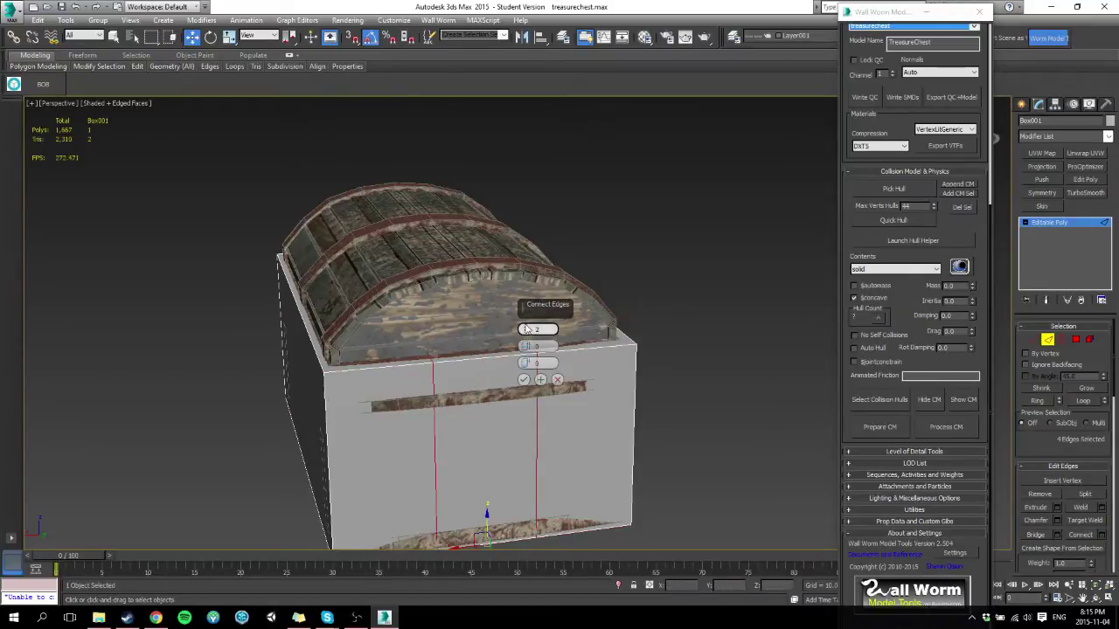
{"action": "left_click_drag", "start_coordinate": [525, 329], "coordinate": [533, 329]}
{"action": "left_click", "coordinate": [523, 380]}
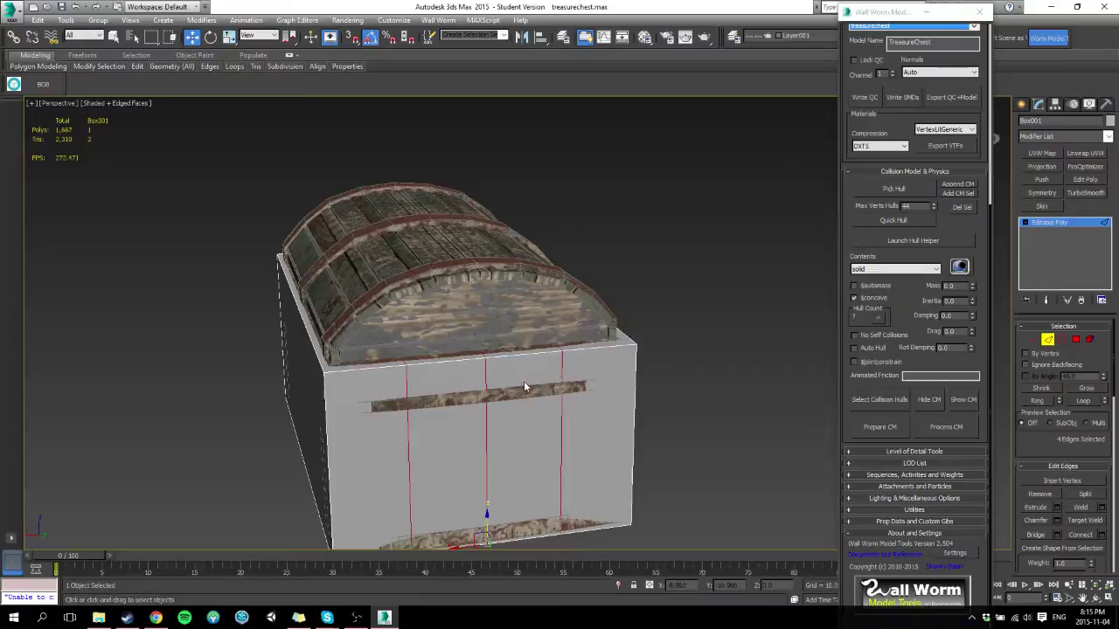
Step: Raise the three lengthwise top edges to the lid's curve, lifting the middle edge highest
{"action": "left_click", "coordinate": [401, 359]}
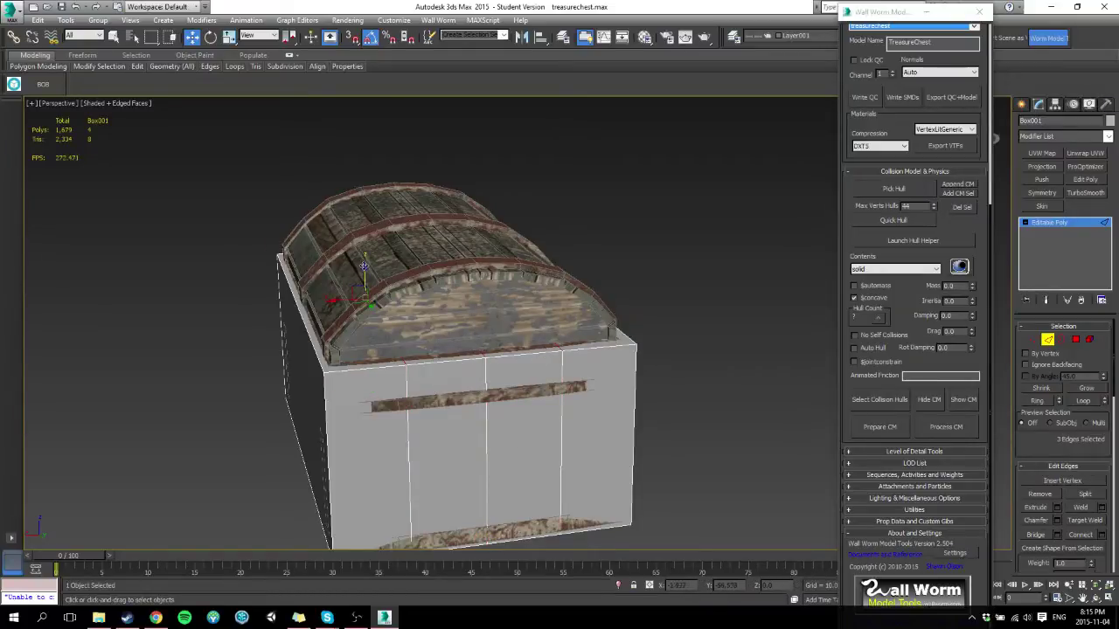
{"action": "left_click_drag", "start_coordinate": [366, 265], "coordinate": [361, 207]}
{"action": "left_click", "coordinate": [361, 207]}
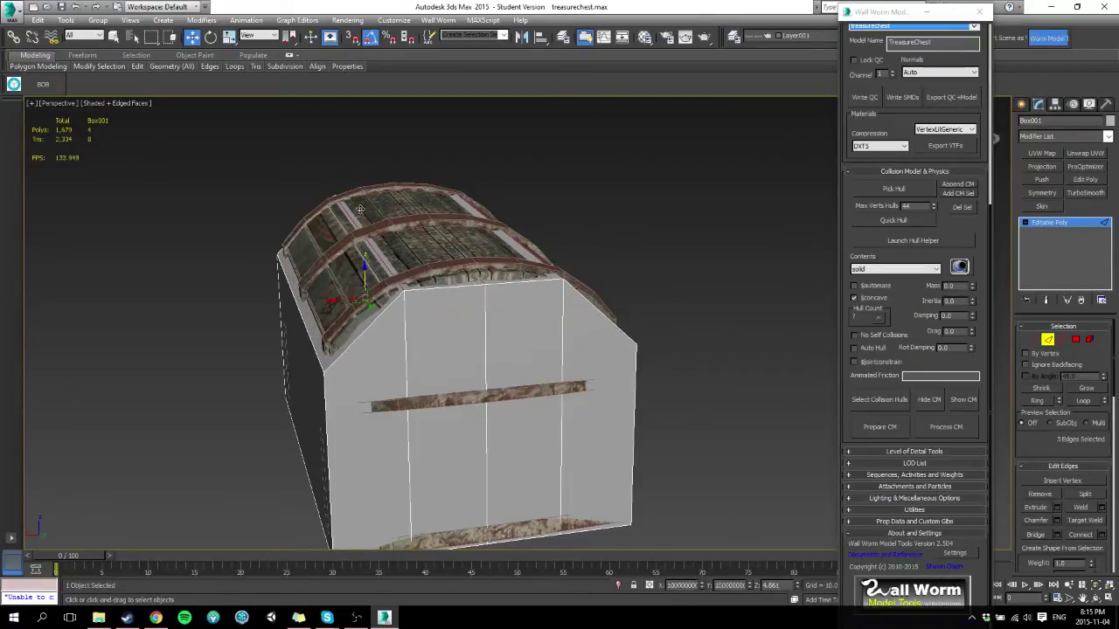
{"action": "left_click", "coordinate": [431, 208]}
{"action": "left_click_drag", "start_coordinate": [431, 209], "coordinate": [431, 194]}
Step: Insert a curvature-following SwiftLoop edge loop near each long side to round the arched top
{"action": "middle_click_drag", "start_coordinate": [359, 331], "coordinate": [342, 322], "text": "alt"}
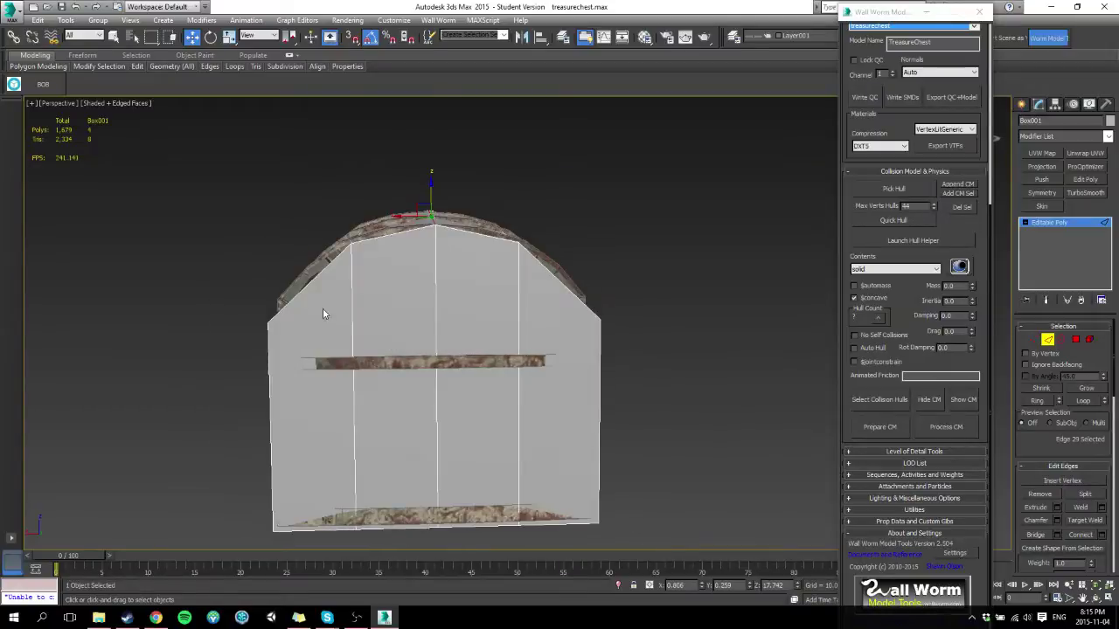
{"action": "key", "text": "alt+s"}
{"action": "left_click", "coordinate": [308, 286], "text": "shift"}
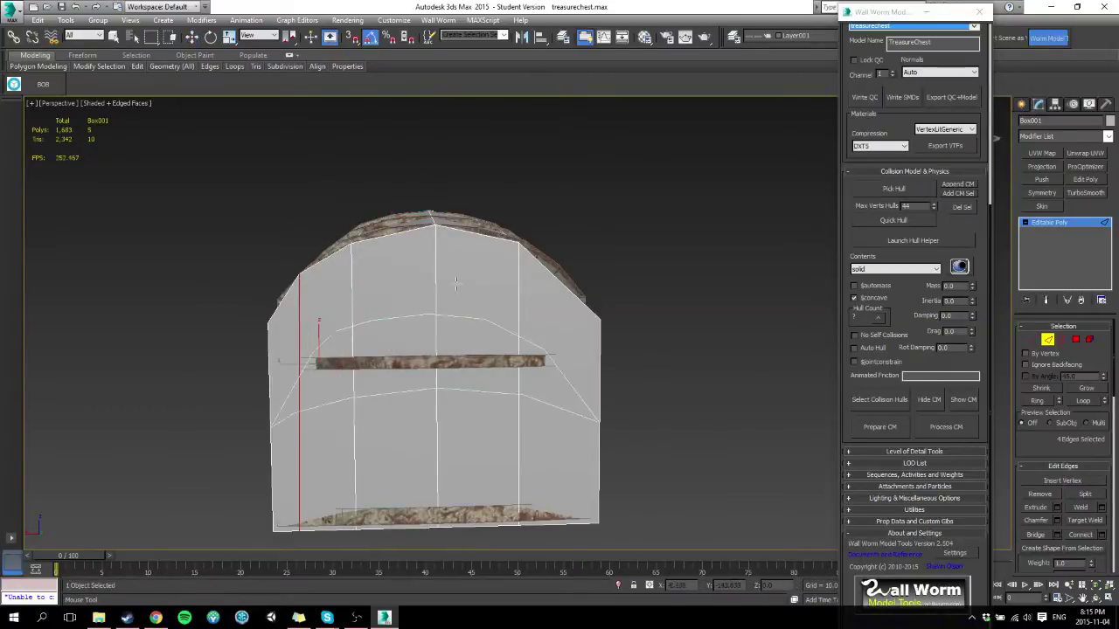
{"action": "left_click", "coordinate": [562, 284], "text": "shift"}
{"action": "mouse_move", "coordinate": [398, 337]}
{"action": "middle_mouse_down", "text": "alt"}
{"action": "mouse_move", "coordinate": [338, 335]}
{"action": "mouse_move", "coordinate": [451, 353]}
{"action": "mouse_move", "coordinate": [413, 342]}
{"action": "middle_mouse_up", "text": "alt"}
{"action": "key", "text": "w"}
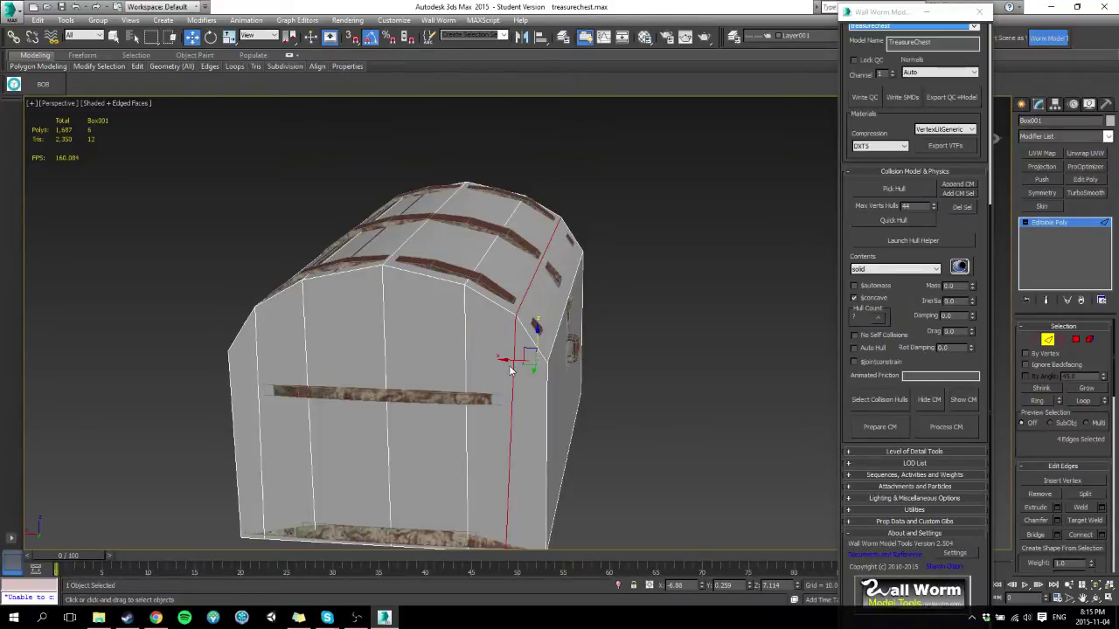
Step: Rename the arched box as Collision_1 and hide it in the layer list
{"action": "key", "text": "4"}
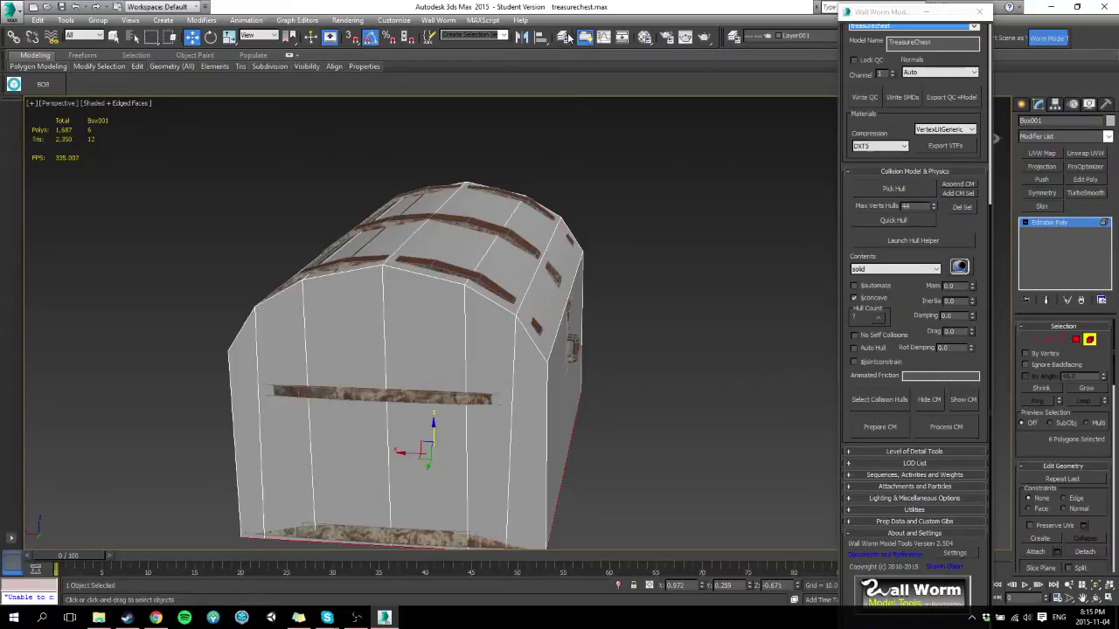
{"action": "left_click", "coordinate": [566, 37]}
{"action": "left_click", "coordinate": [70, 171]}
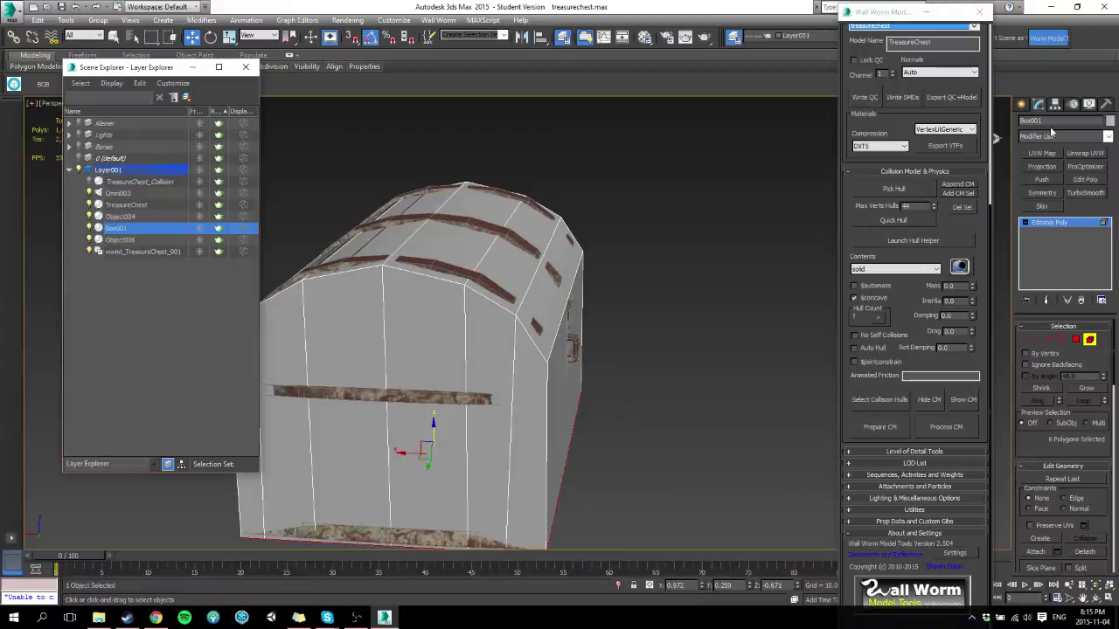
{"action": "left_click_drag", "start_coordinate": [1051, 121], "coordinate": [827, 137]}
{"action": "type", "text": "CH"}
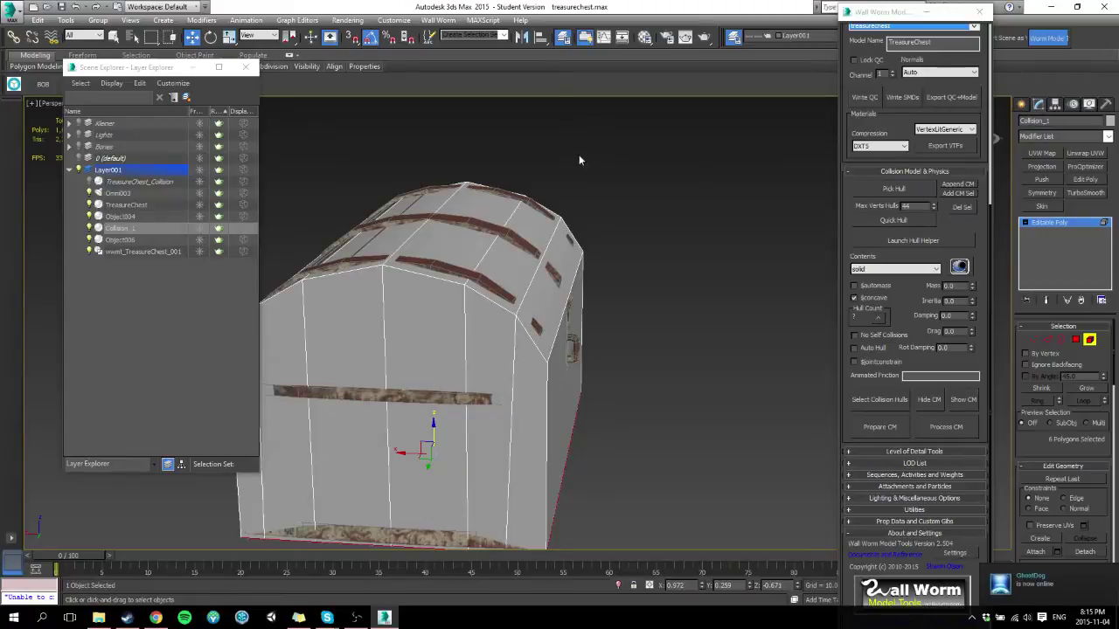
{"action": "left_click", "coordinate": [89, 228]}
Step: Move to frame 1 to open the lid, select the treasure chest and view its open shape
{"action": "middle_click_drag", "start_coordinate": [497, 351], "coordinate": [510, 350], "text": "alt"}
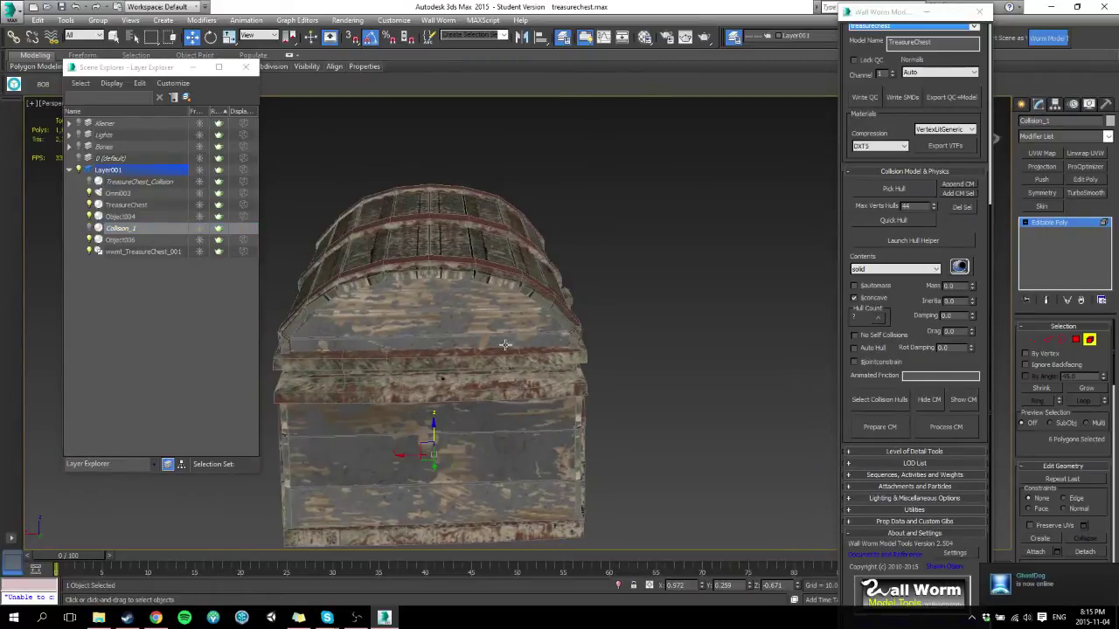
{"action": "left_click_drag", "start_coordinate": [71, 557], "coordinate": [79, 557]}
{"action": "middle_click_drag", "start_coordinate": [549, 362], "coordinate": [493, 313], "text": "alt"}
{"action": "middle_click_drag", "start_coordinate": [618, 329], "coordinate": [533, 348], "text": "alt"}
{"action": "left_click", "coordinate": [680, 392]}
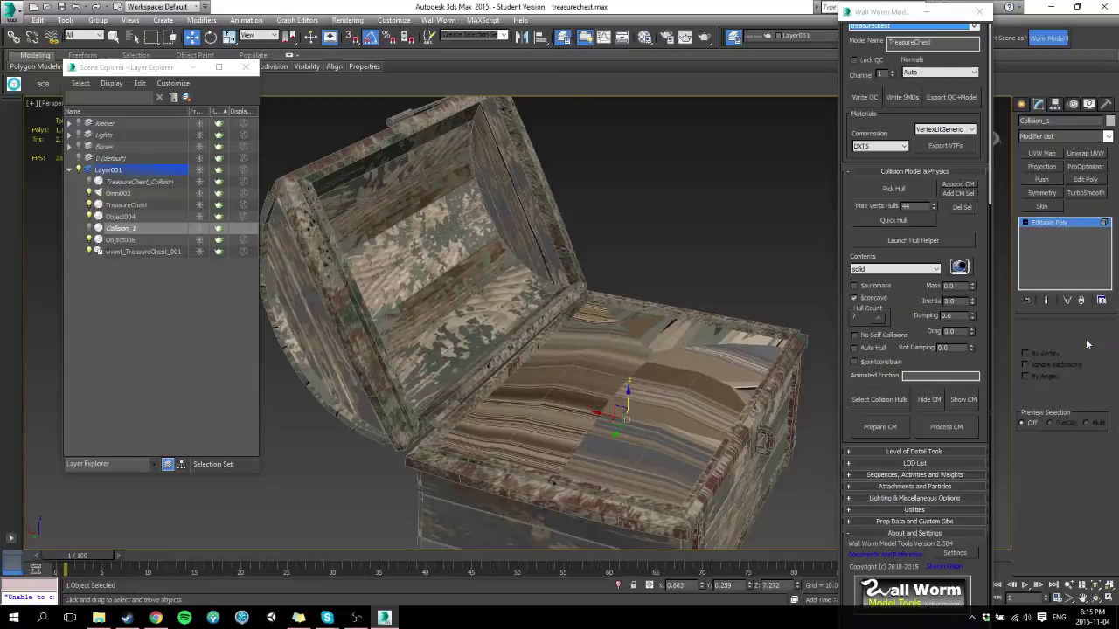
{"action": "left_click", "coordinate": [666, 349]}
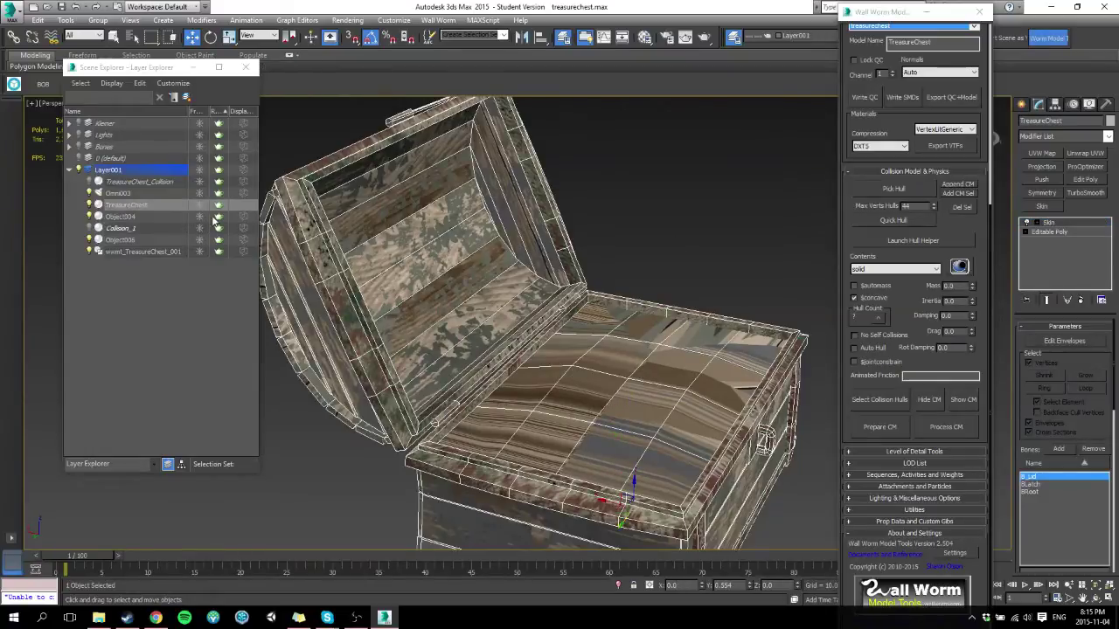
{"action": "middle_click_drag", "start_coordinate": [416, 312], "coordinate": [568, 305], "text": "alt"}
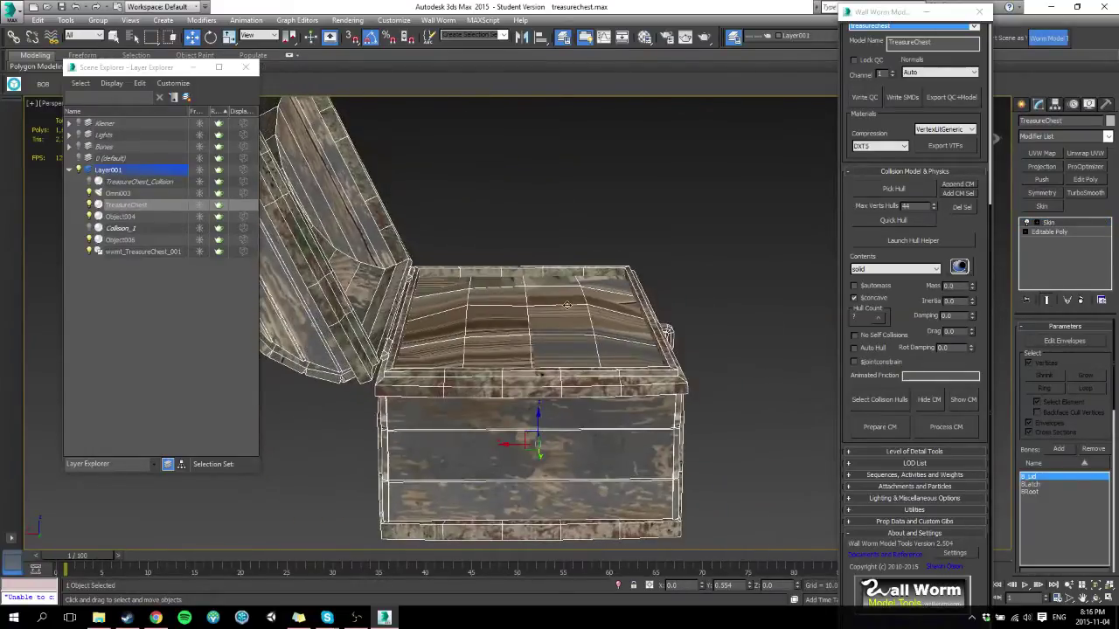
{"action": "left_click", "coordinate": [1021, 105]}
{"action": "left_click", "coordinate": [1043, 179]}
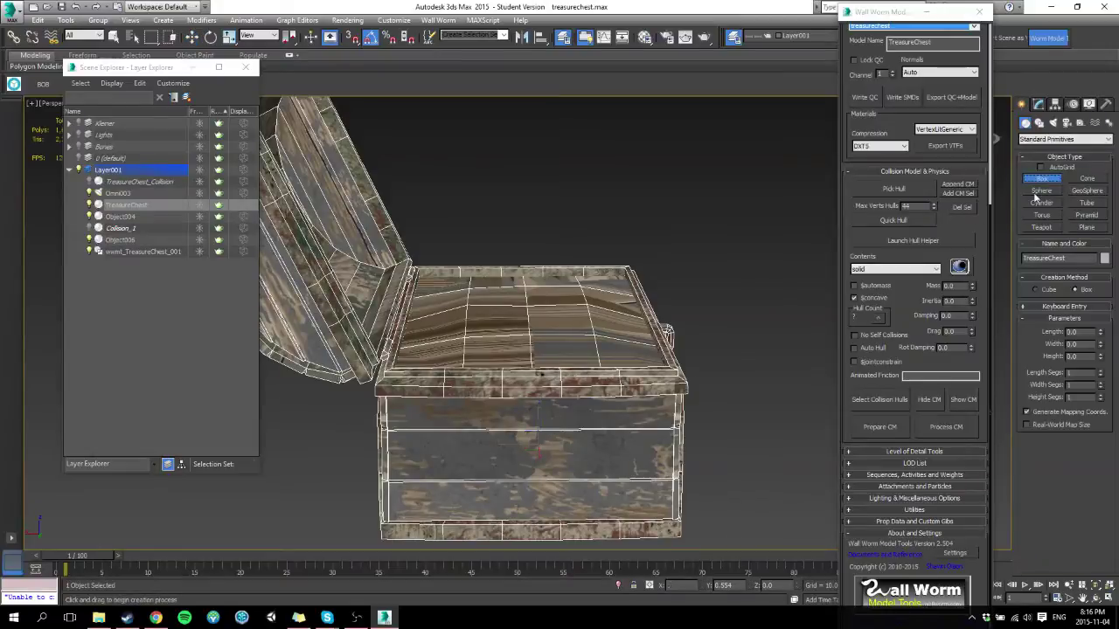
{"action": "middle_click_drag", "start_coordinate": [542, 453], "coordinate": [642, 428]}
{"action": "scroll", "coordinate": [560, 402], "scroll_direction": "down", "scroll_amount": 4}
{"action": "middle_click_drag", "start_coordinate": [559, 402], "coordinate": [530, 373], "text": "alt"}
{"action": "key", "text": "w"}
{"action": "key", "text": "alt+1"}
{"action": "left_click", "coordinate": [403, 158]}
{"action": "middle_click_drag", "start_coordinate": [410, 262], "coordinate": [411, 227], "text": "alt"}
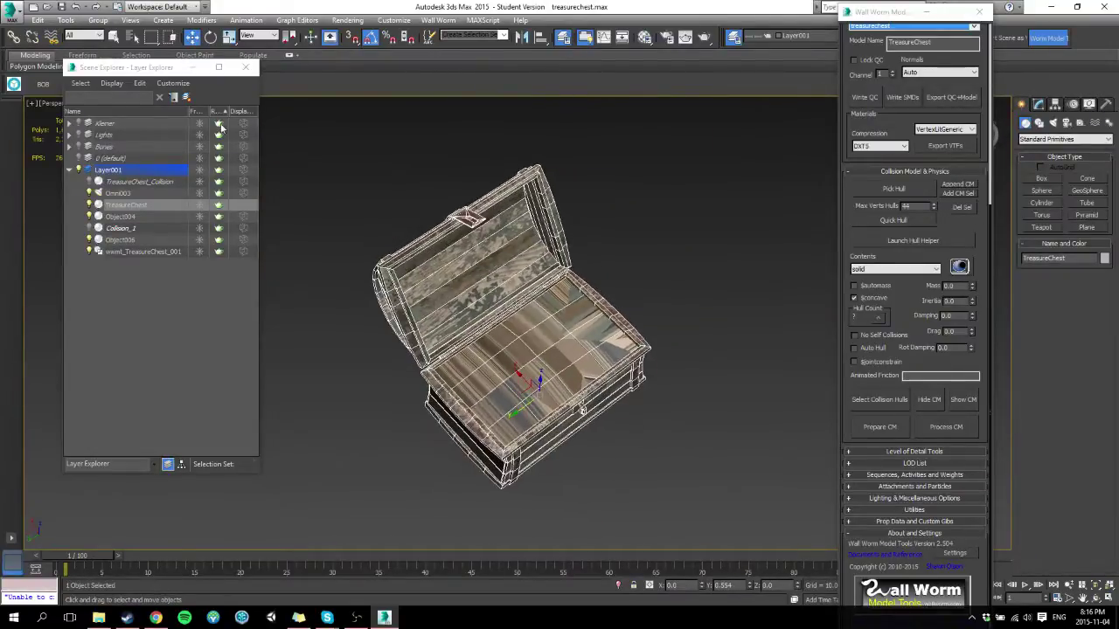
Step: Close the layer list and draw a box about 31 long, 19 wide and 11 high around the open chest's base
{"action": "left_click", "coordinate": [245, 67]}
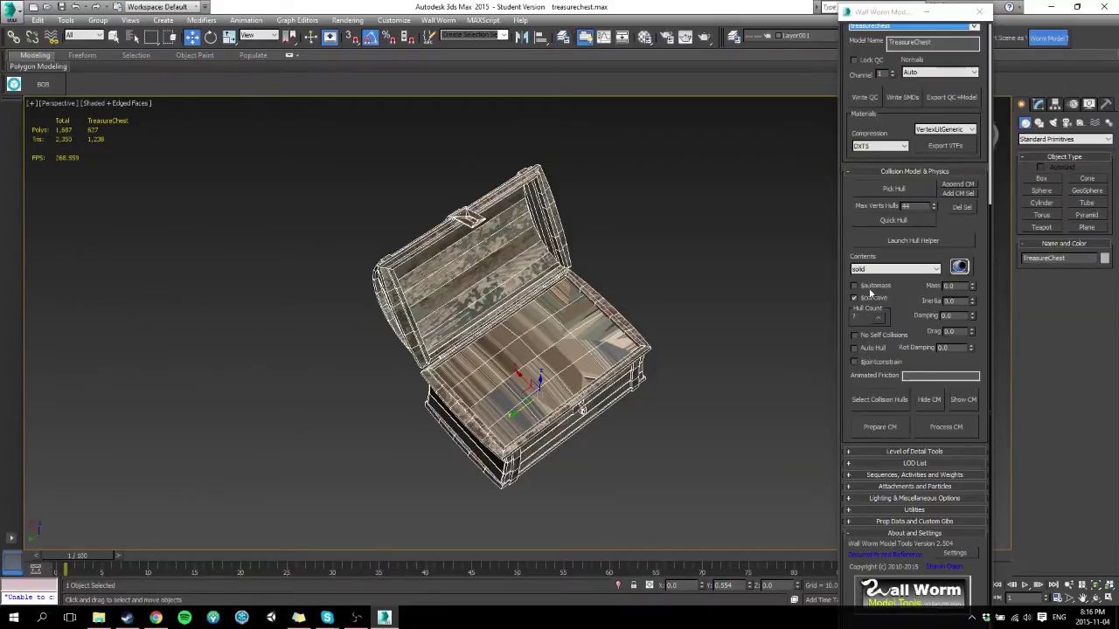
{"action": "left_click", "coordinate": [1041, 178]}
{"action": "left_click_drag", "start_coordinate": [423, 408], "coordinate": [644, 377]}
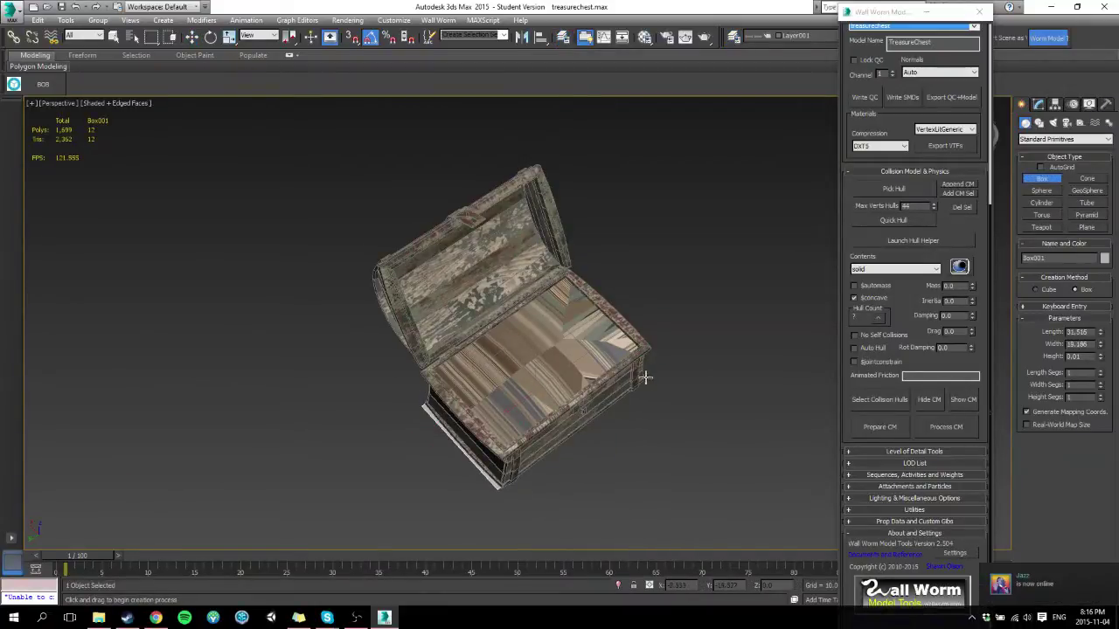
{"action": "left_click", "coordinate": [645, 310]}
Step: Examine the open lid's walls and the box around the base from several sides for separate collision pieces
{"action": "middle_click_drag", "start_coordinate": [644, 310], "coordinate": [444, 426], "text": "alt"}
{"action": "scroll", "coordinate": [564, 330], "scroll_direction": "up", "scroll_amount": 5}
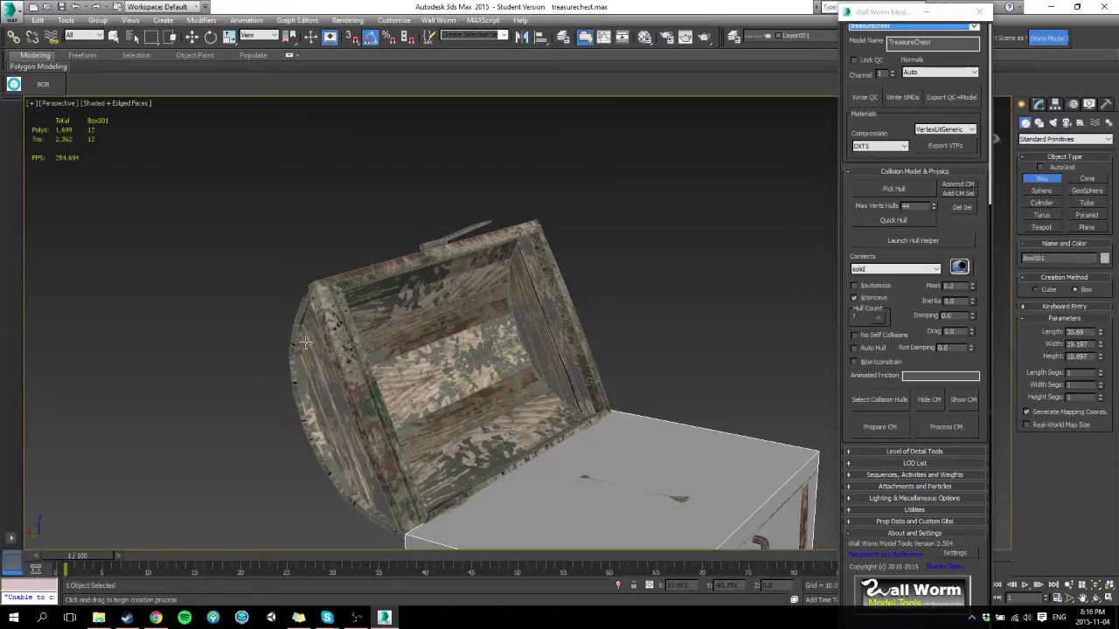
{"action": "middle_click_drag", "start_coordinate": [411, 522], "coordinate": [542, 345], "text": "alt"}
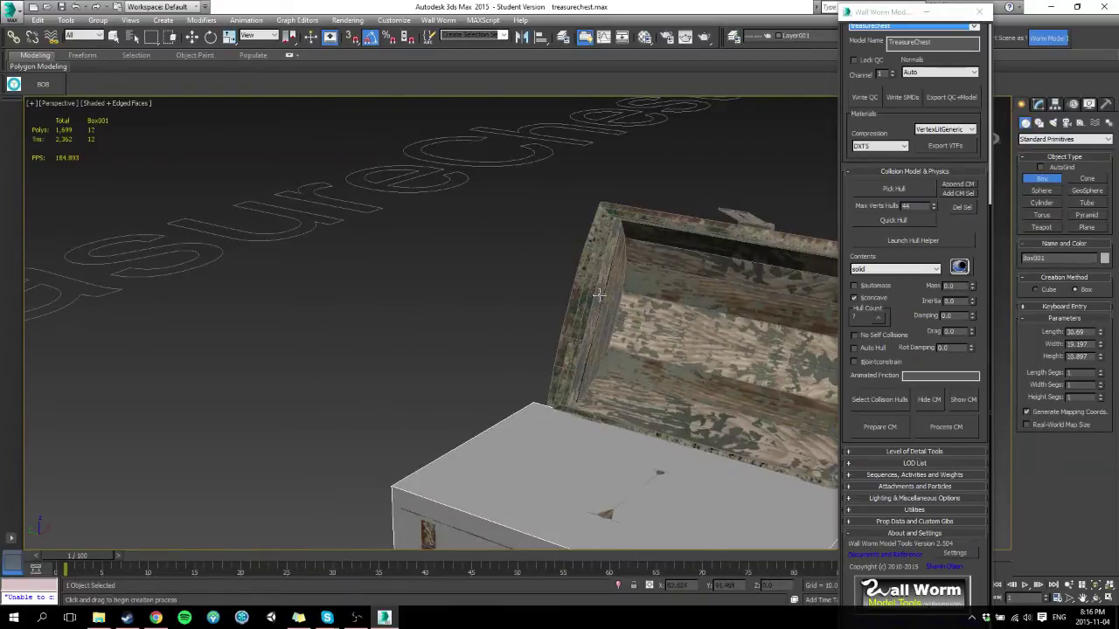
{"action": "middle_click_drag", "start_coordinate": [599, 296], "coordinate": [579, 284], "text": "alt"}
{"action": "middle_click_drag", "start_coordinate": [567, 335], "coordinate": [647, 358], "text": "alt"}
{"action": "scroll", "coordinate": [525, 341], "scroll_direction": "up", "scroll_amount": 4}
{"action": "middle_click_drag", "start_coordinate": [489, 337], "coordinate": [391, 267], "text": "alt"}
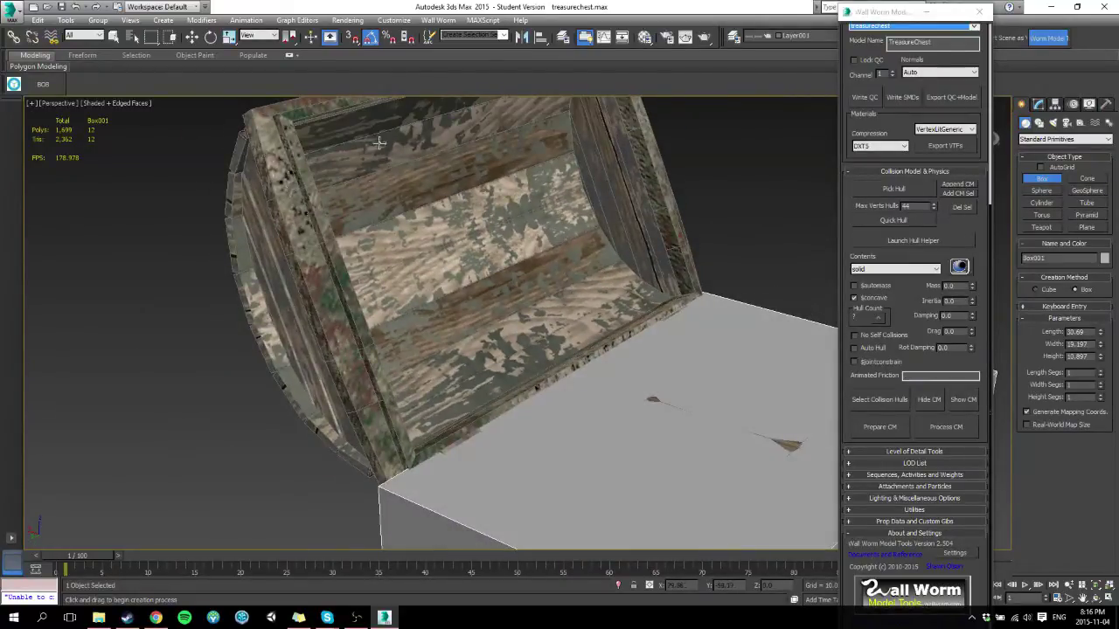
{"action": "middle_click_drag", "start_coordinate": [360, 175], "coordinate": [514, 362], "text": "alt"}
{"action": "scroll", "coordinate": [515, 355], "scroll_direction": "up", "scroll_amount": 4}
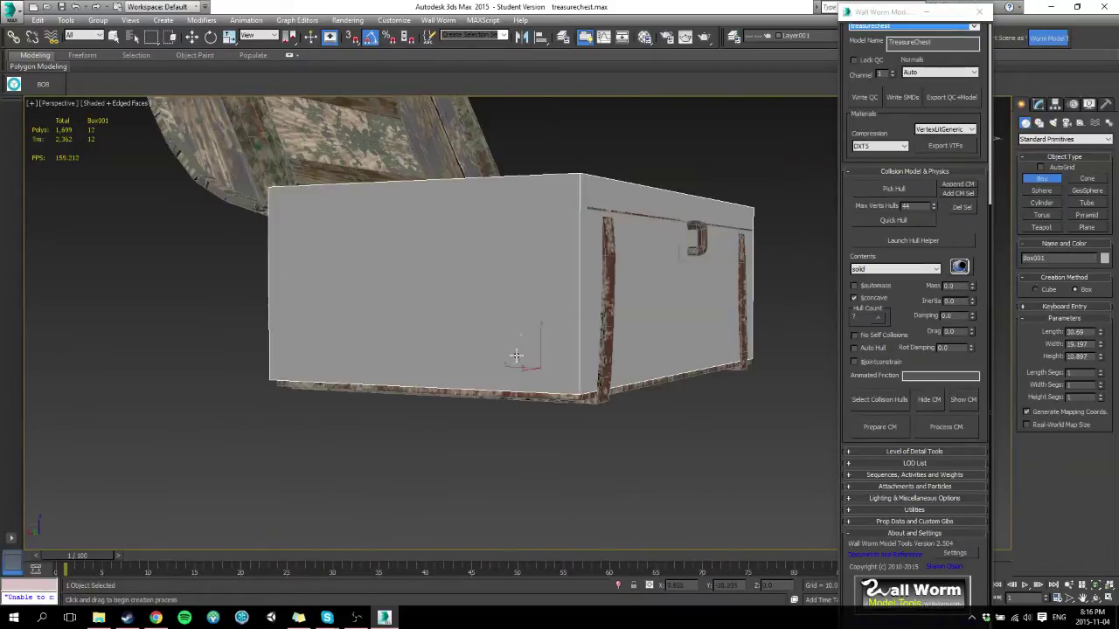
{"action": "middle_click_drag", "start_coordinate": [527, 322], "coordinate": [490, 336]}
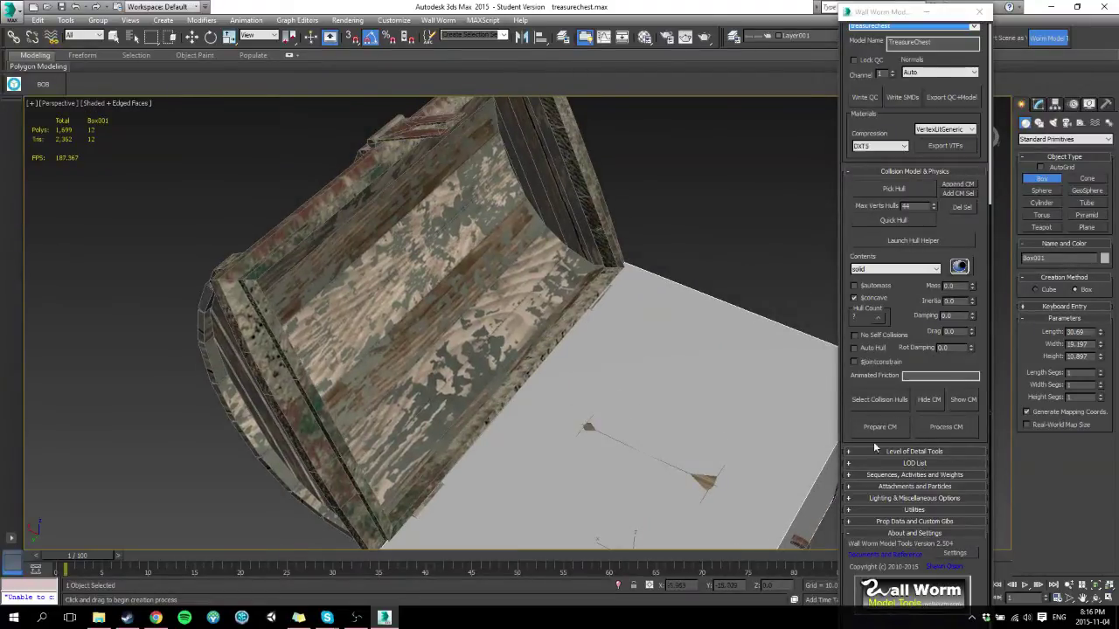
{"action": "scroll", "coordinate": [612, 381], "scroll_direction": "down", "scroll_amount": 5}
{"action": "scroll", "coordinate": [612, 381], "scroll_direction": "up", "scroll_amount": 2}
{"action": "middle_click_drag", "start_coordinate": [613, 381], "coordinate": [491, 299]}
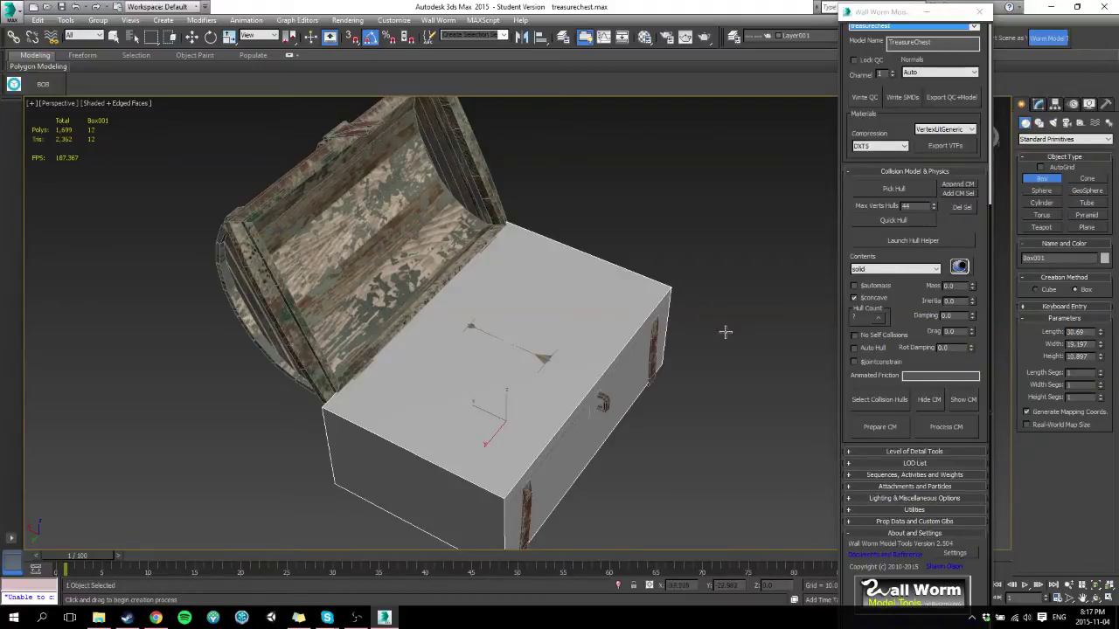
Step: Delete the box around the base and return the animation to frame 0
{"action": "right_click", "coordinate": [599, 341]}
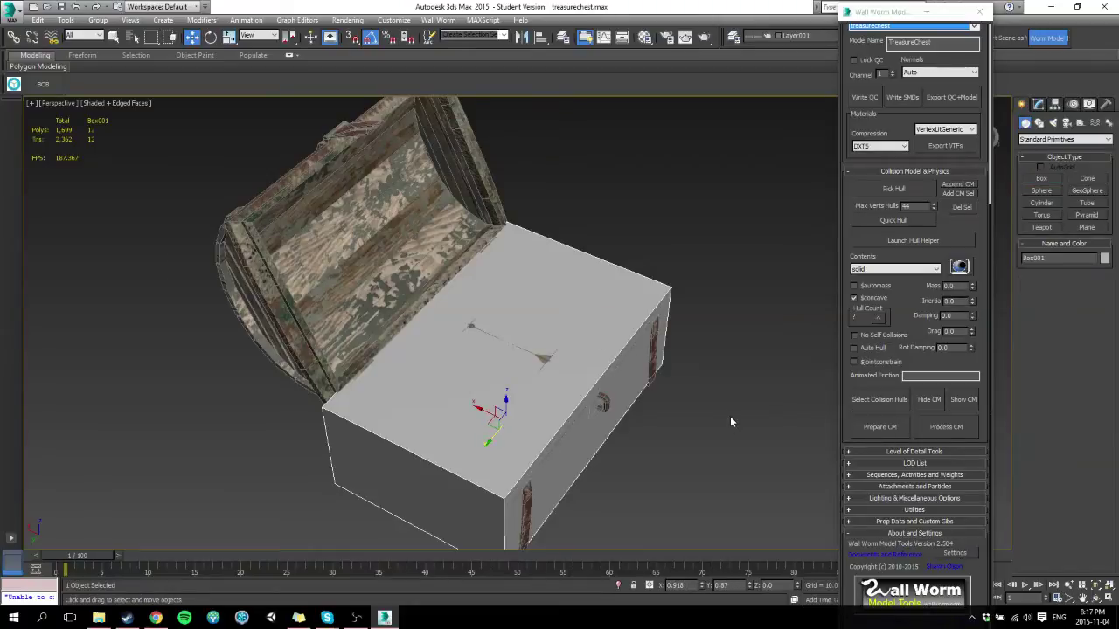
{"action": "key", "text": "Delete"}
{"action": "left_click_drag", "start_coordinate": [76, 557], "coordinate": [74, 560]}
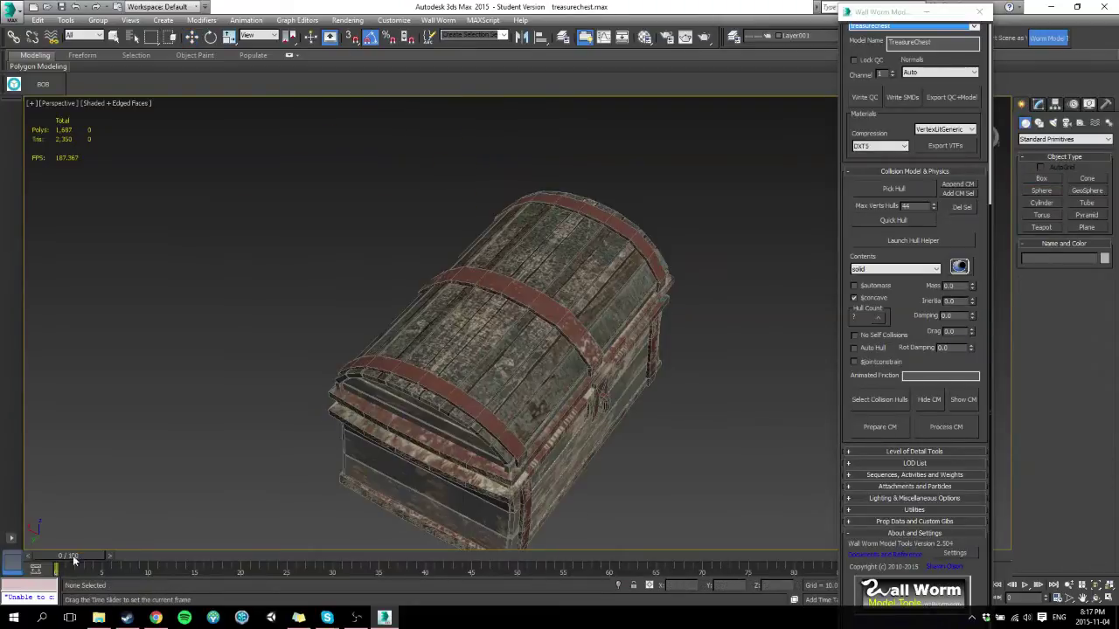
Step: Select the closed treasure chest and inspect it from its end and front
{"action": "middle_click_drag", "start_coordinate": [370, 388], "coordinate": [390, 364], "text": "alt"}
{"action": "middle_click_drag", "start_coordinate": [545, 281], "coordinate": [458, 398]}
{"action": "left_click", "coordinate": [486, 378]}
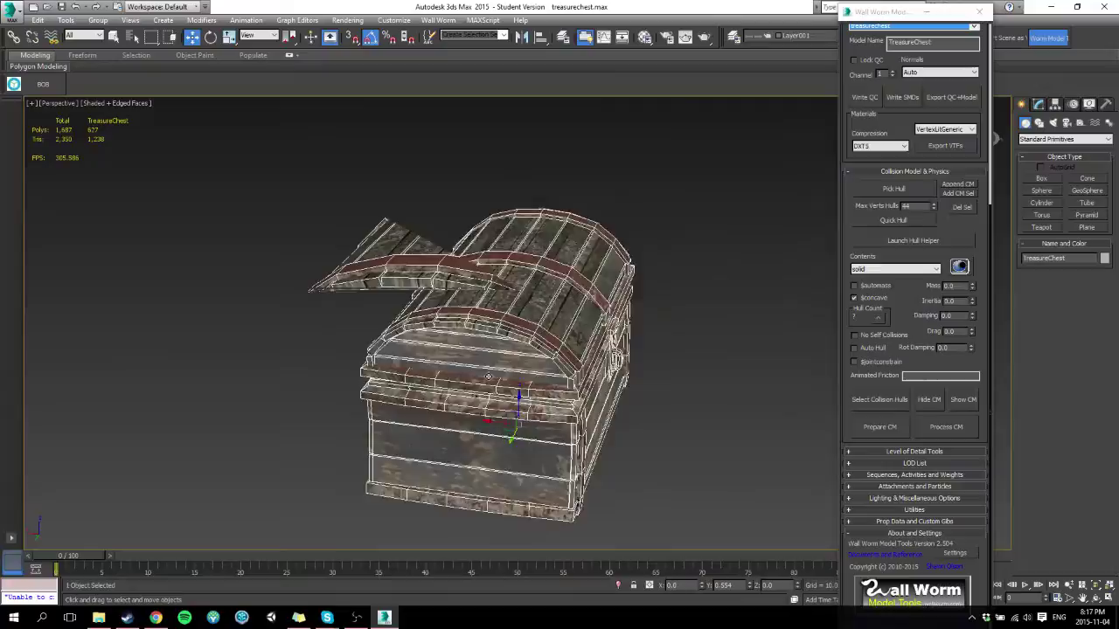
{"action": "scroll", "coordinate": [529, 376], "scroll_direction": "up", "scroll_amount": 2}
{"action": "scroll", "coordinate": [551, 372], "scroll_direction": "down", "scroll_amount": 2}
{"action": "middle_click_drag", "start_coordinate": [572, 371], "coordinate": [540, 349], "text": "alt"}
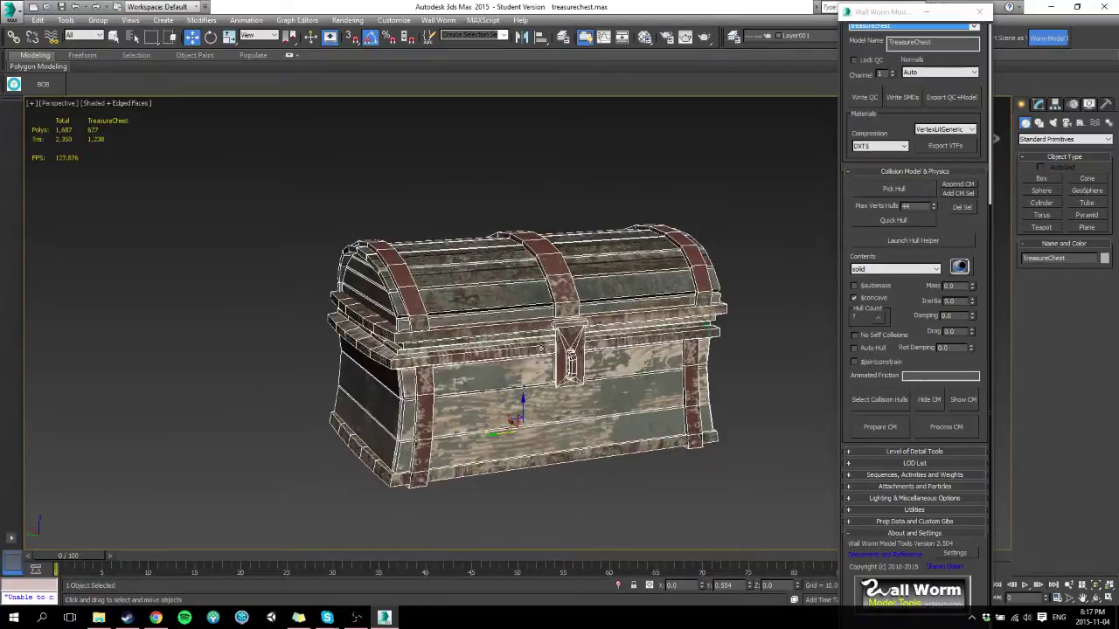
Step: Switch to the browser, read the viewer comments about collision models, view the linked Steam screenshot, and return to 3ds Max
{"action": "middle_click_drag", "start_coordinate": [597, 380], "coordinate": [442, 343]}
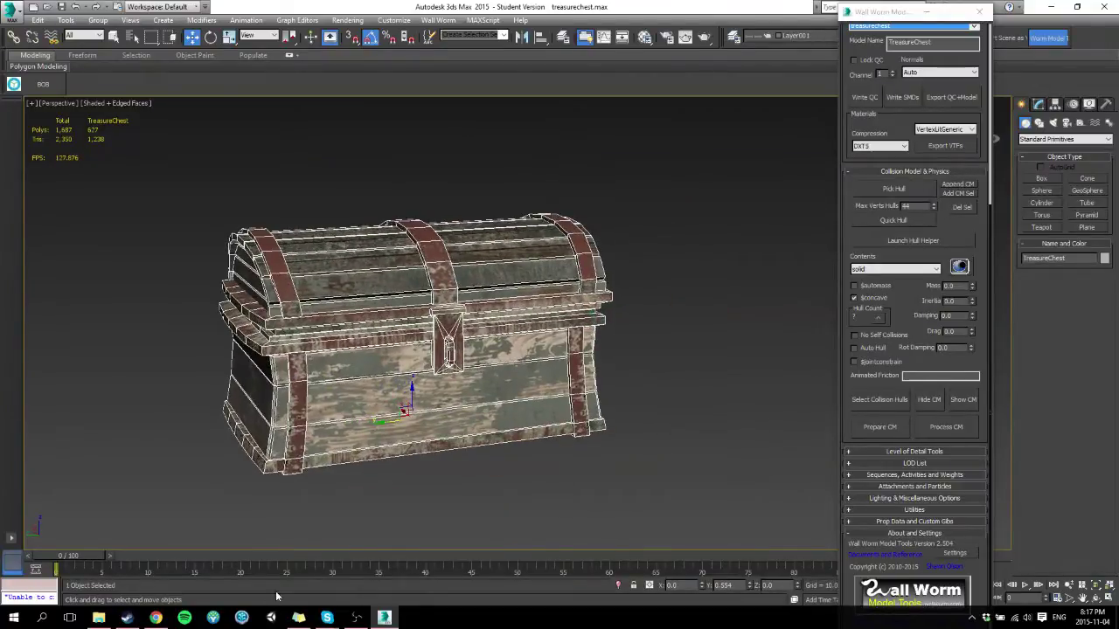
{"action": "left_click", "coordinate": [155, 617]}
{"action": "scroll", "coordinate": [372, 375], "scroll_direction": "down", "scroll_amount": 2}
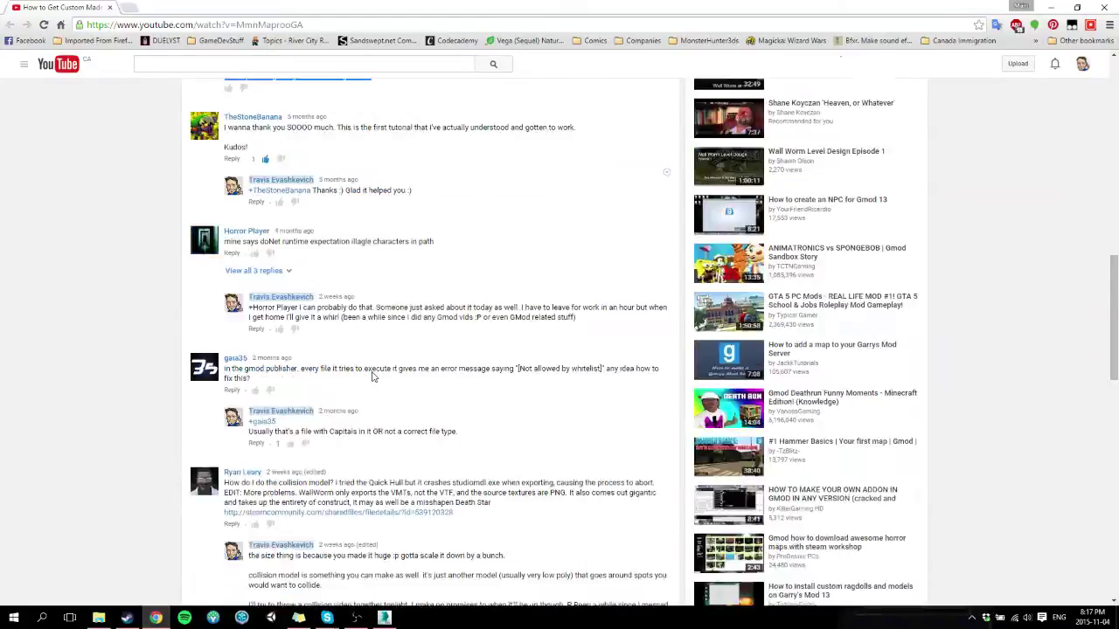
{"action": "scroll", "coordinate": [372, 376], "scroll_direction": "down", "scroll_amount": 4}
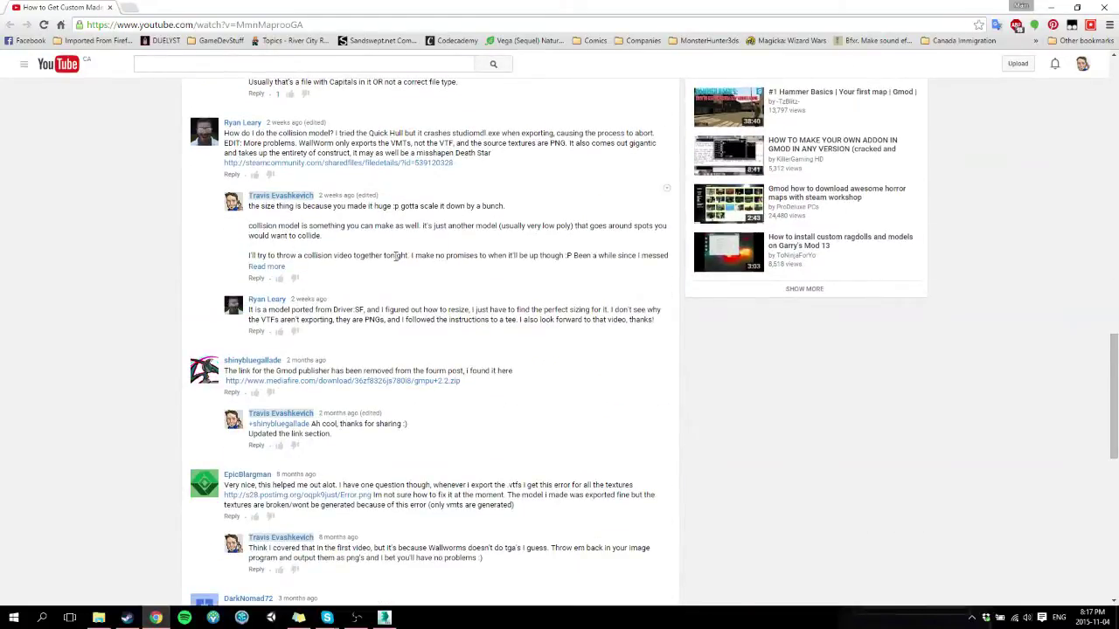
{"action": "left_click_drag", "start_coordinate": [341, 312], "coordinate": [542, 311]}
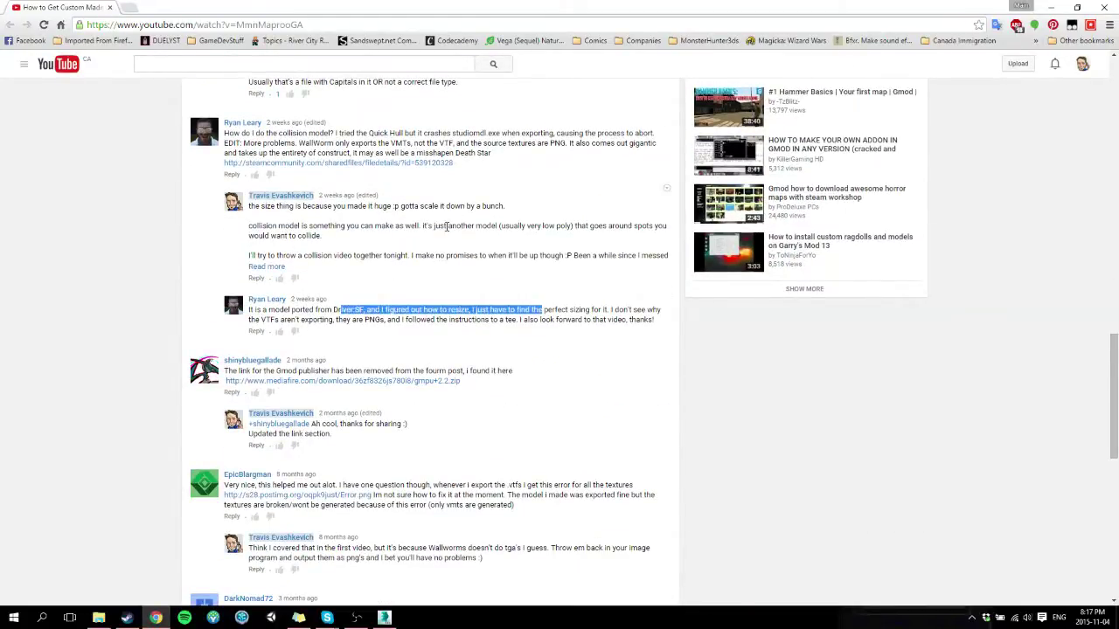
{"action": "left_click", "coordinate": [384, 163]}
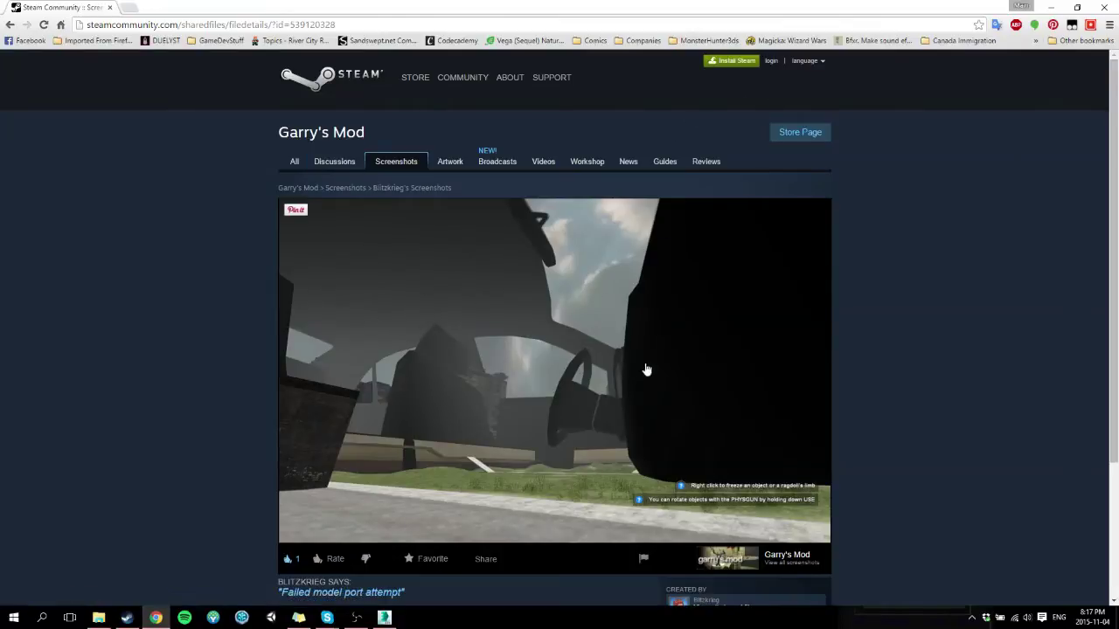
{"action": "left_click", "coordinate": [11, 28]}
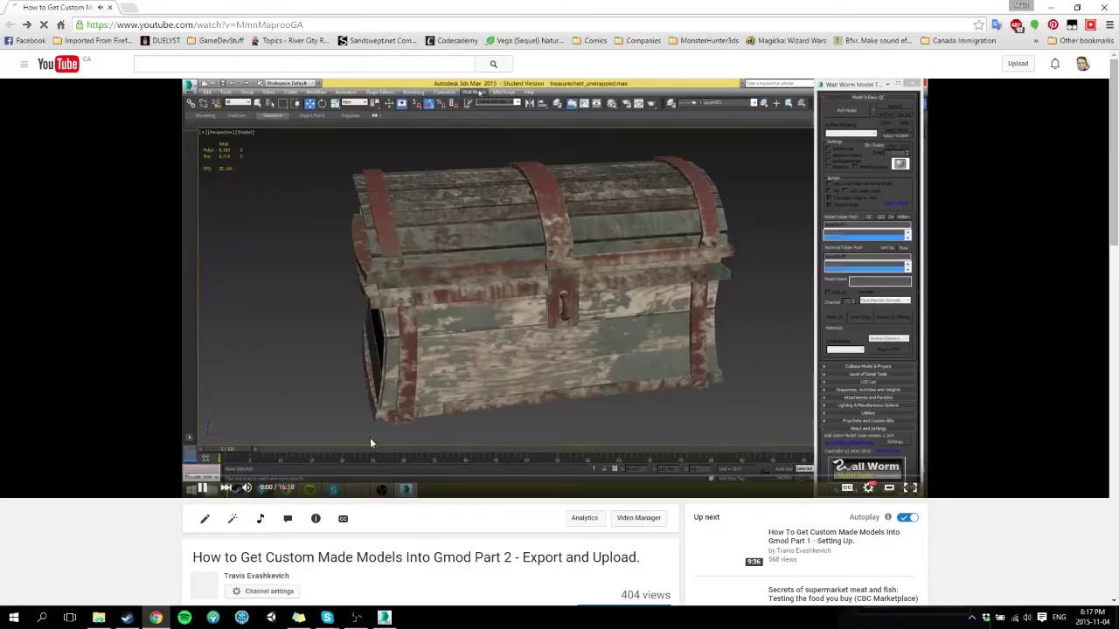
{"action": "left_click", "coordinate": [386, 266]}
{"action": "left_click", "coordinate": [384, 617]}
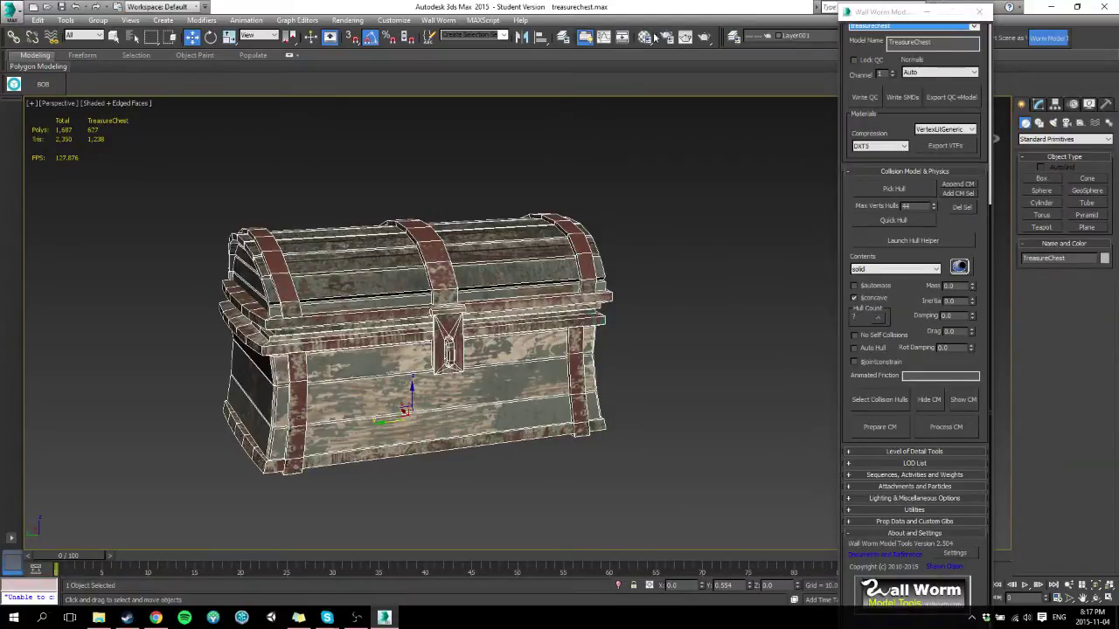
Step: Unhide Collision_1 in Layer001 and pick it as the treasure chest's collision hull
{"action": "left_click", "coordinate": [562, 37]}
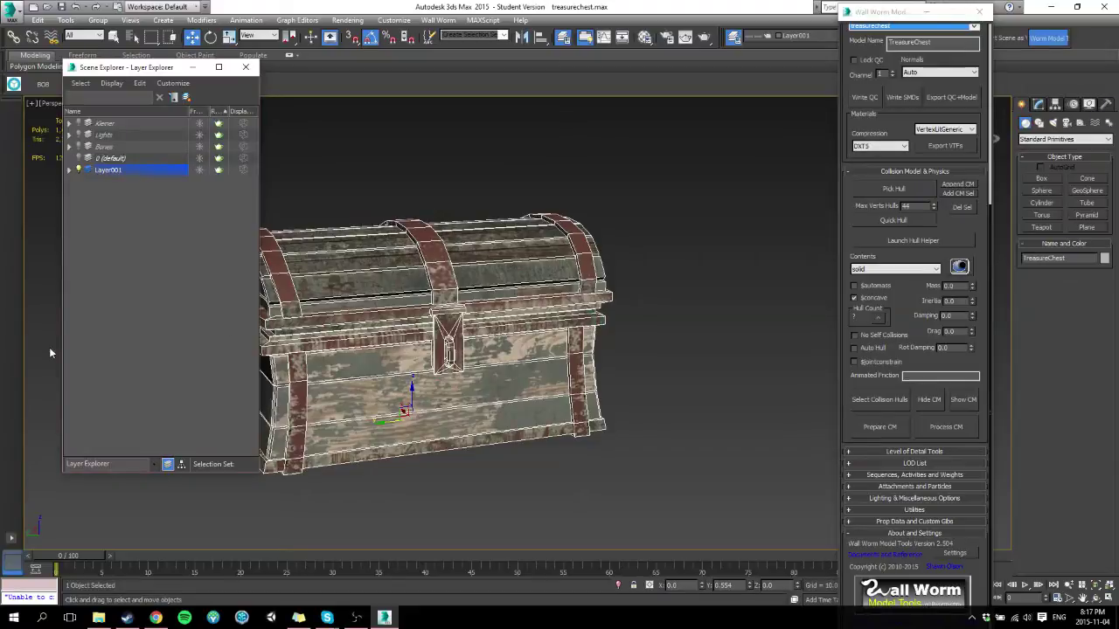
{"action": "left_click", "coordinate": [69, 170]}
{"action": "left_click", "coordinate": [89, 227]}
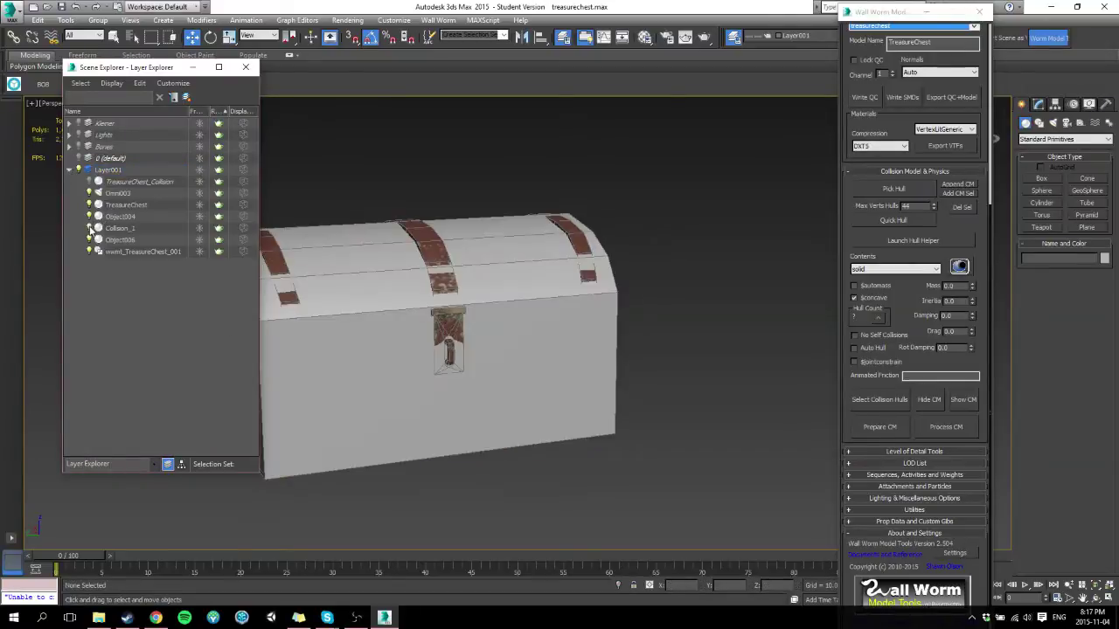
{"action": "left_click", "coordinate": [245, 67]}
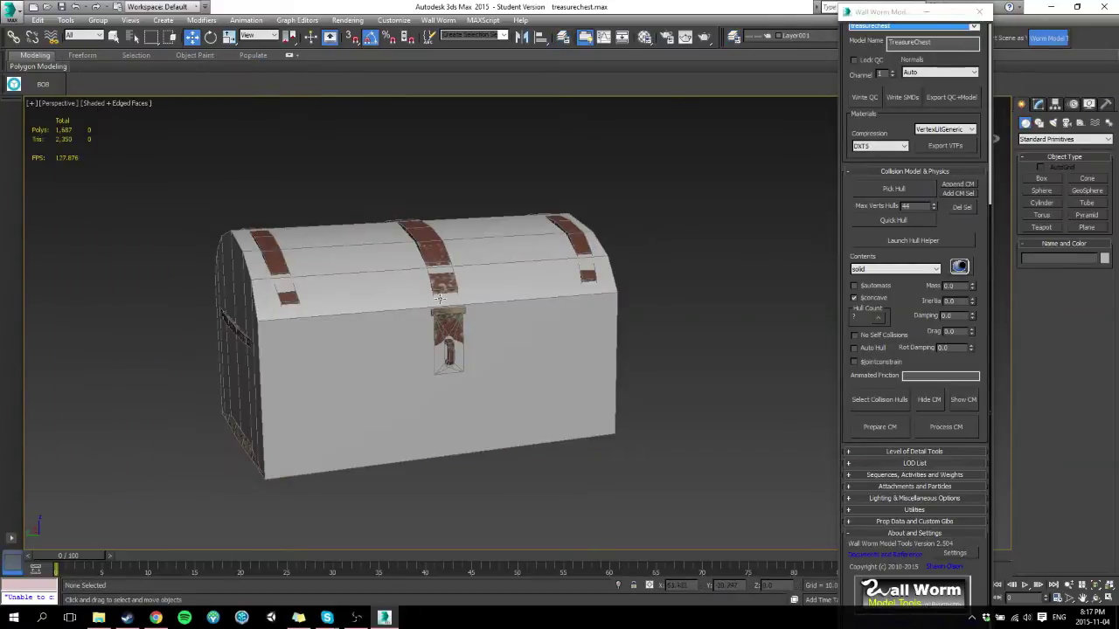
{"action": "left_click", "coordinate": [893, 189]}
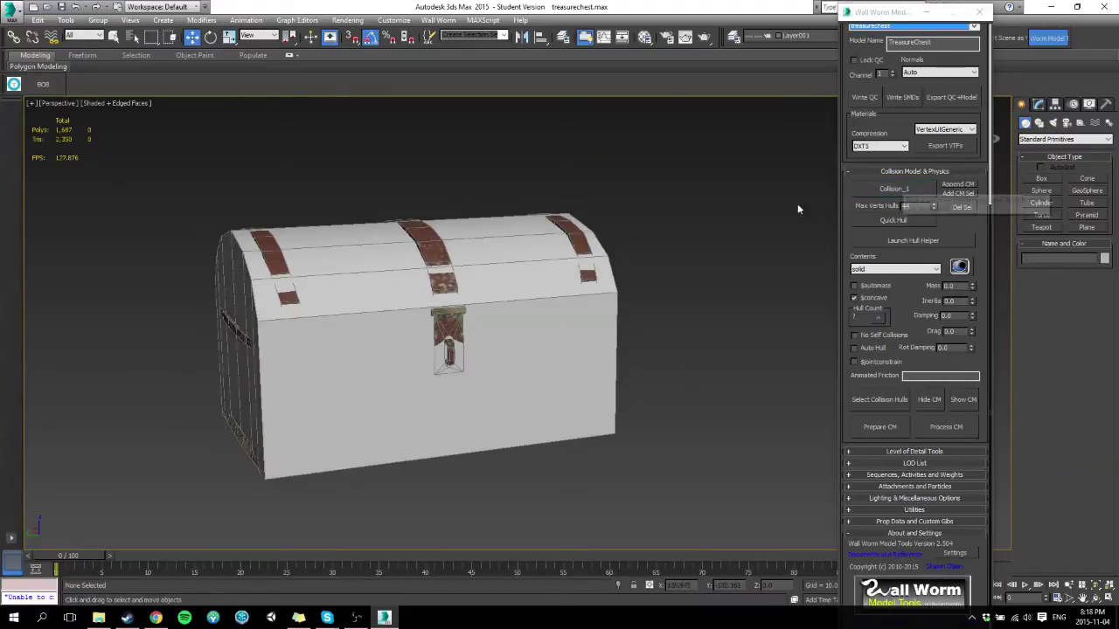
Step: Turn off the $concave option for the collision model and set its mass to 150
{"action": "middle_click_drag", "start_coordinate": [350, 277], "coordinate": [482, 330], "text": "alt"}
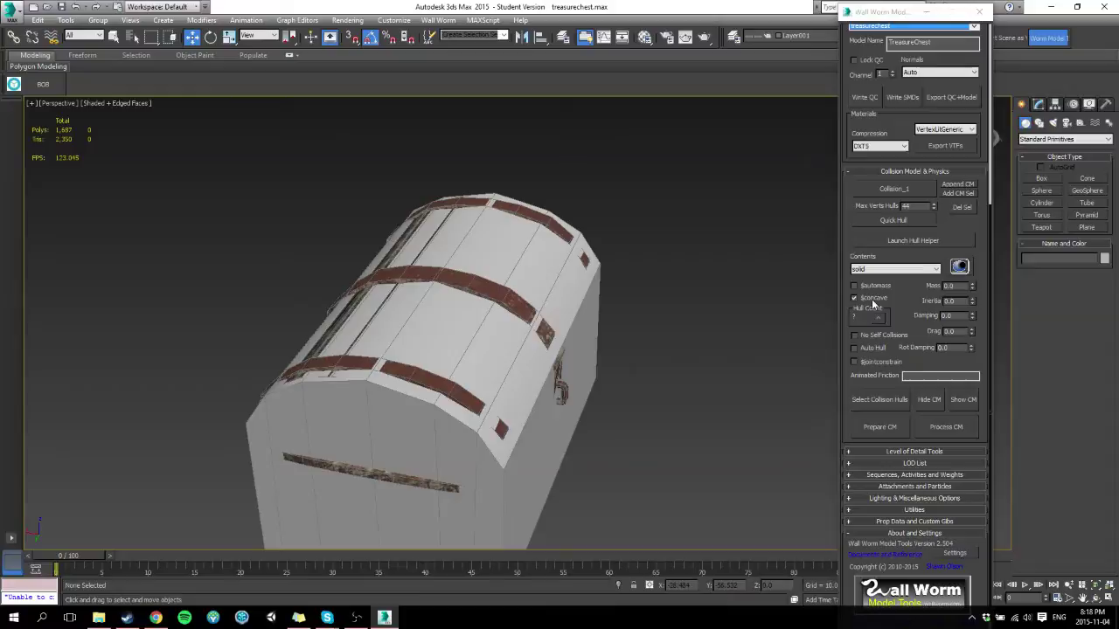
{"action": "left_click", "coordinate": [862, 299]}
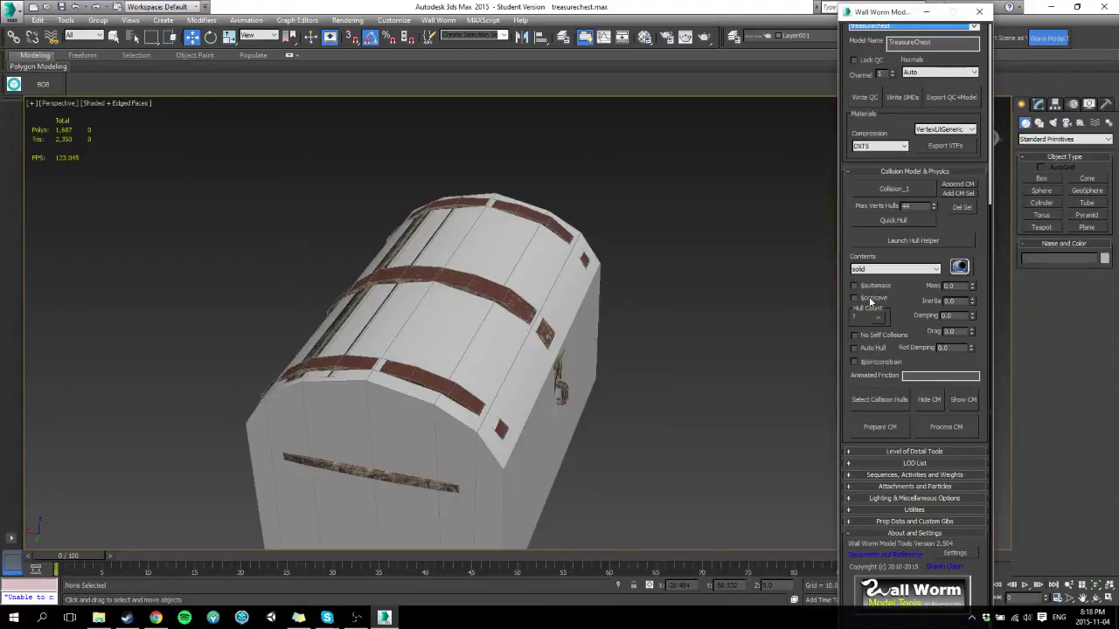
{"action": "double_click", "coordinate": [959, 286]}
{"action": "type", "text": "150"}
{"action": "left_click_drag", "start_coordinate": [912, 358], "coordinate": [912, 306]}
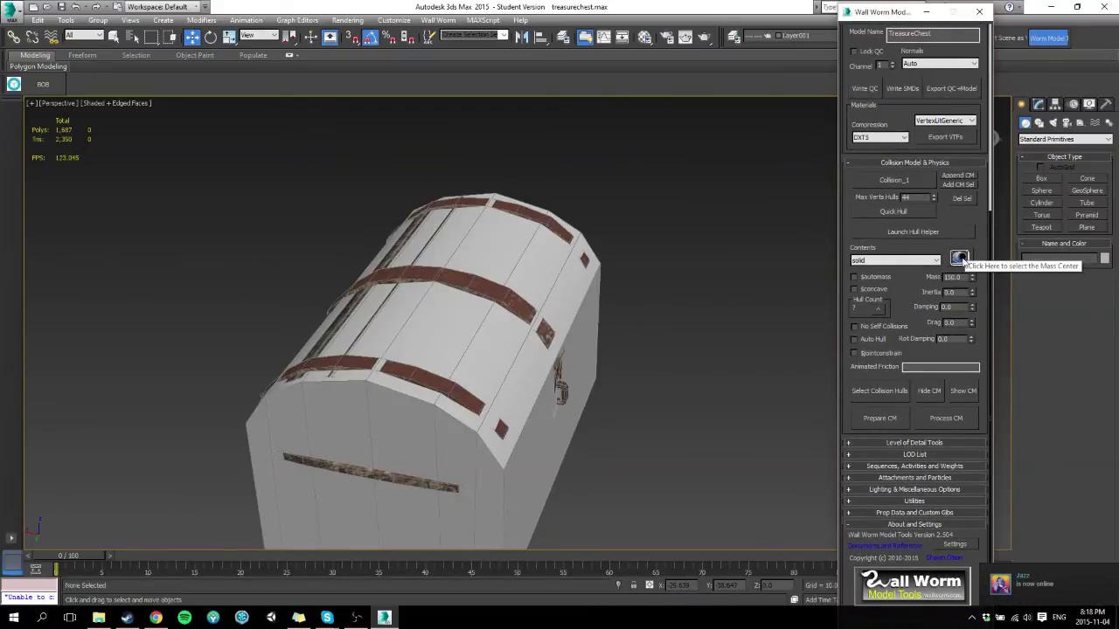
{"action": "left_click", "coordinate": [958, 258]}
Step: Set the treasure chest's surface property to Wood_Plank
{"action": "scroll", "coordinate": [901, 262], "scroll_direction": "up", "scroll_amount": 5}
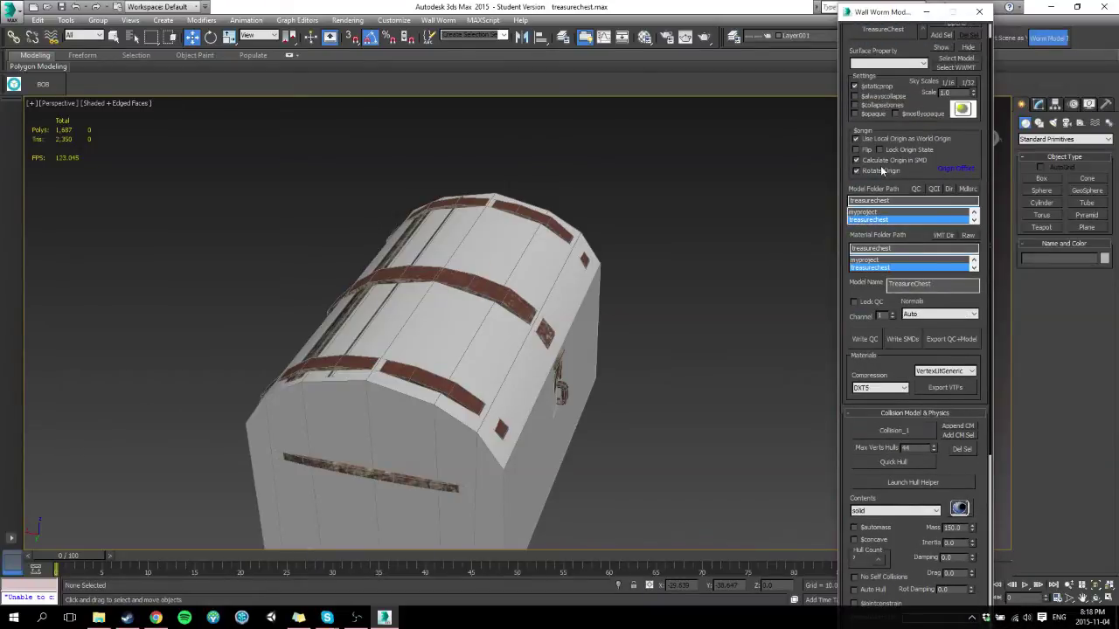
{"action": "left_click", "coordinate": [888, 64]}
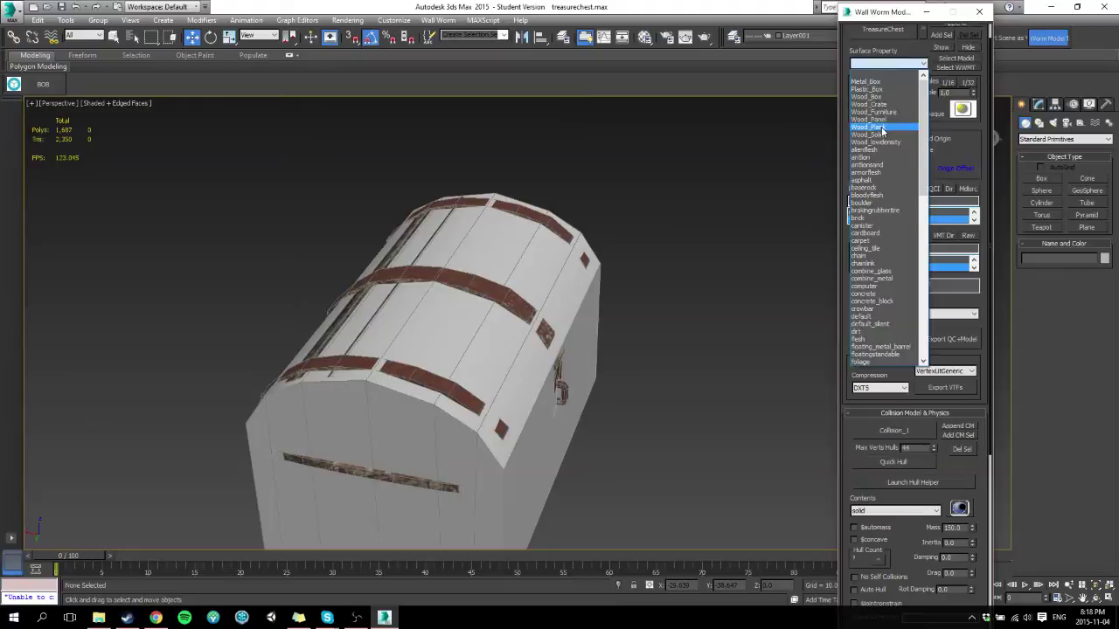
{"action": "left_click", "coordinate": [882, 131]}
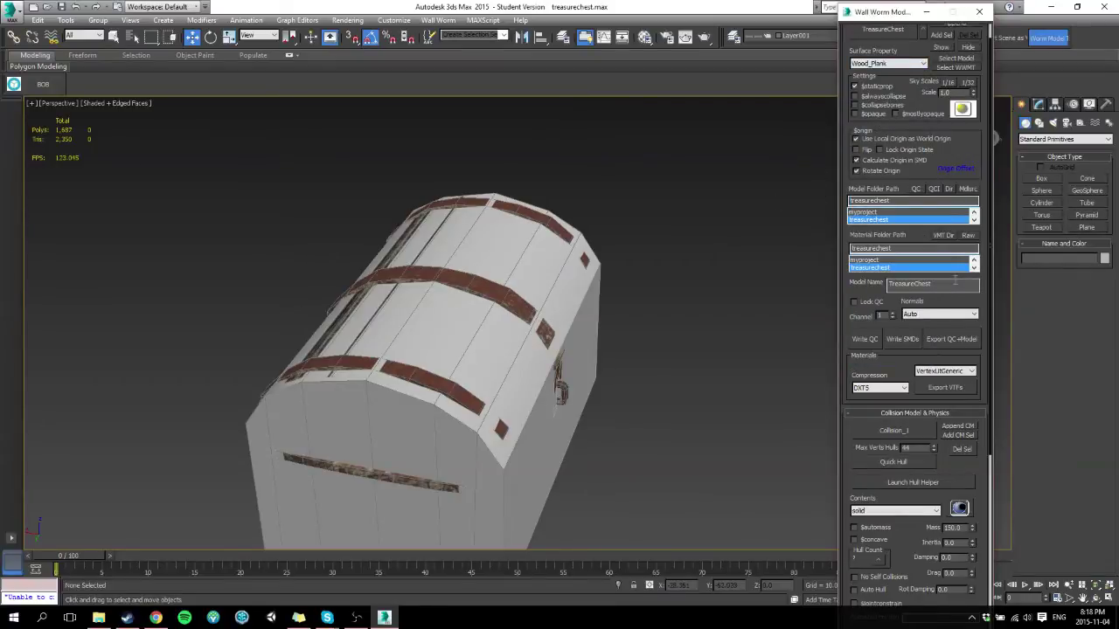
Step: Export the QC and compile the TreasureChest model, dismissing the compiler window when it finishes
{"action": "left_click", "coordinate": [937, 283]}
{"action": "left_click", "coordinate": [965, 344]}
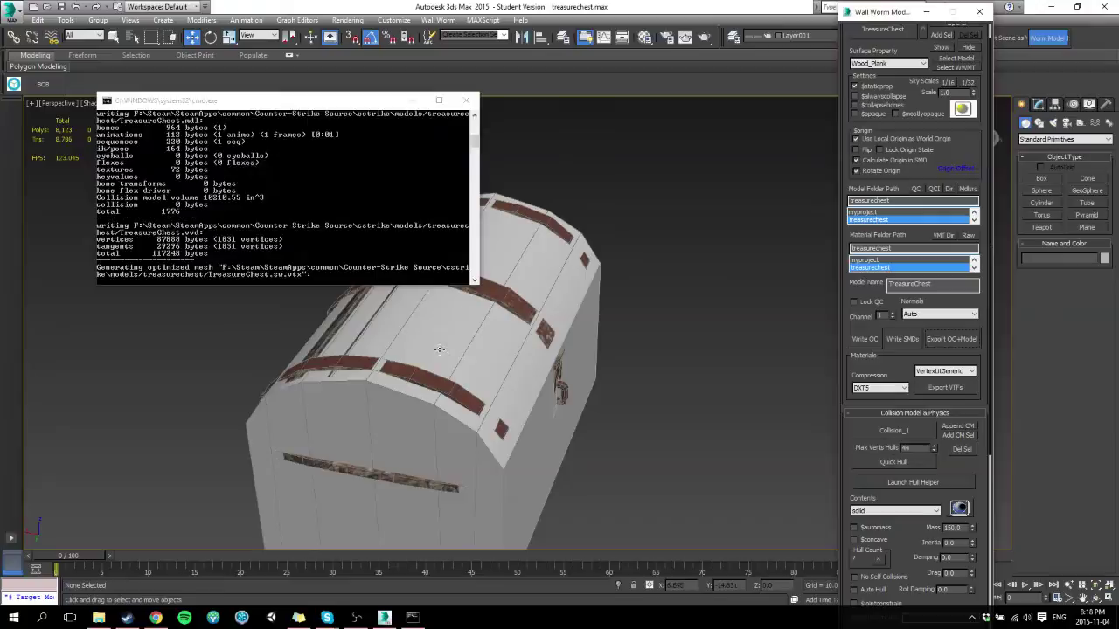
{"action": "left_click", "coordinate": [323, 235]}
{"action": "key", "text": "space"}
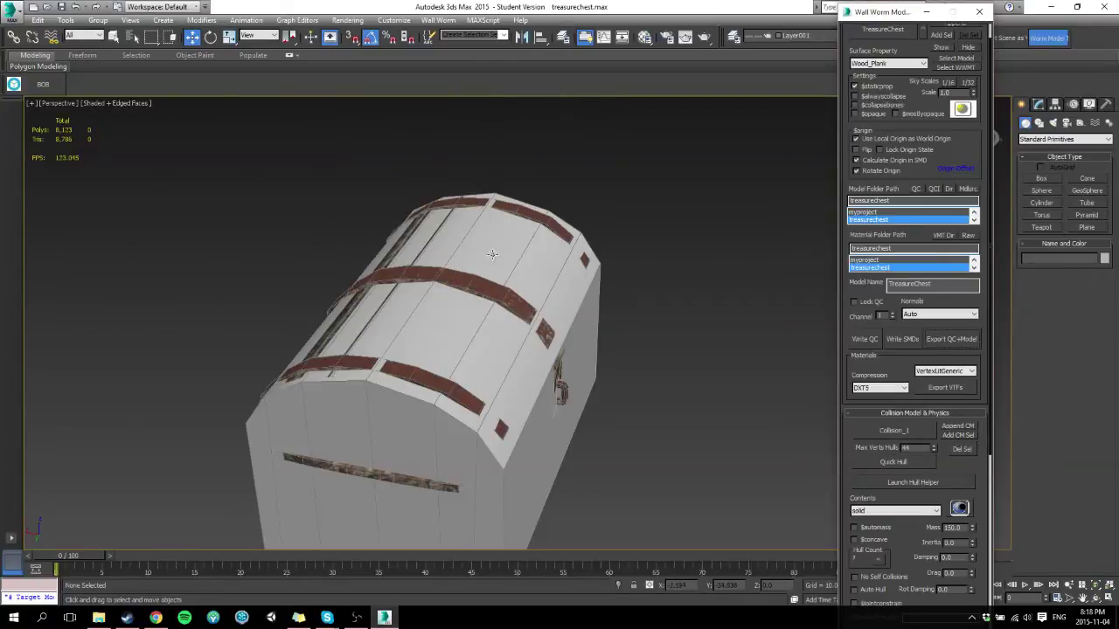
Step: Export the chest's base texture and environment mask as VTFs, dismiss the command window, and close the texture exporter
{"action": "left_click", "coordinate": [945, 387]}
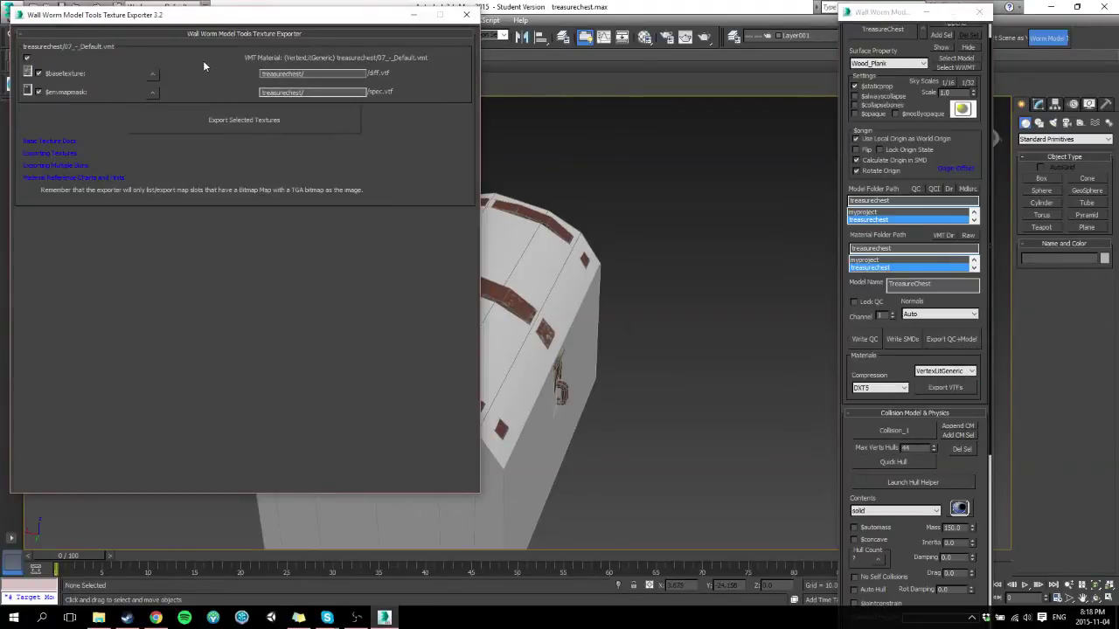
{"action": "left_click", "coordinate": [246, 124]}
{"action": "left_click", "coordinate": [587, 350]}
{"action": "mouse_move", "coordinate": [414, 619]}
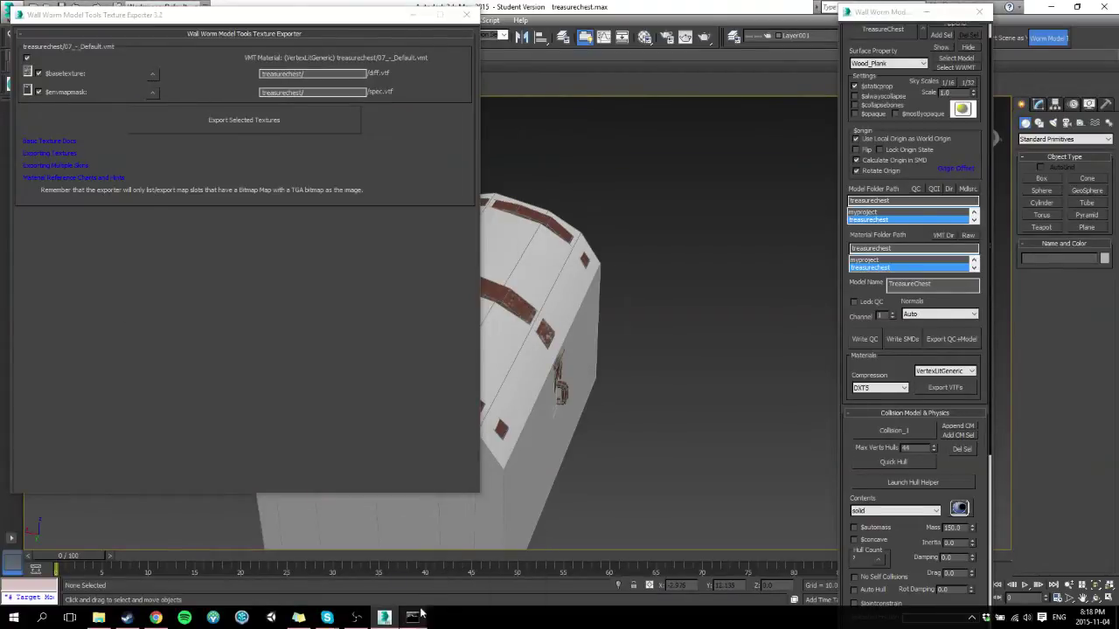
{"action": "left_click", "coordinate": [420, 614]}
{"action": "key", "text": "Return"}
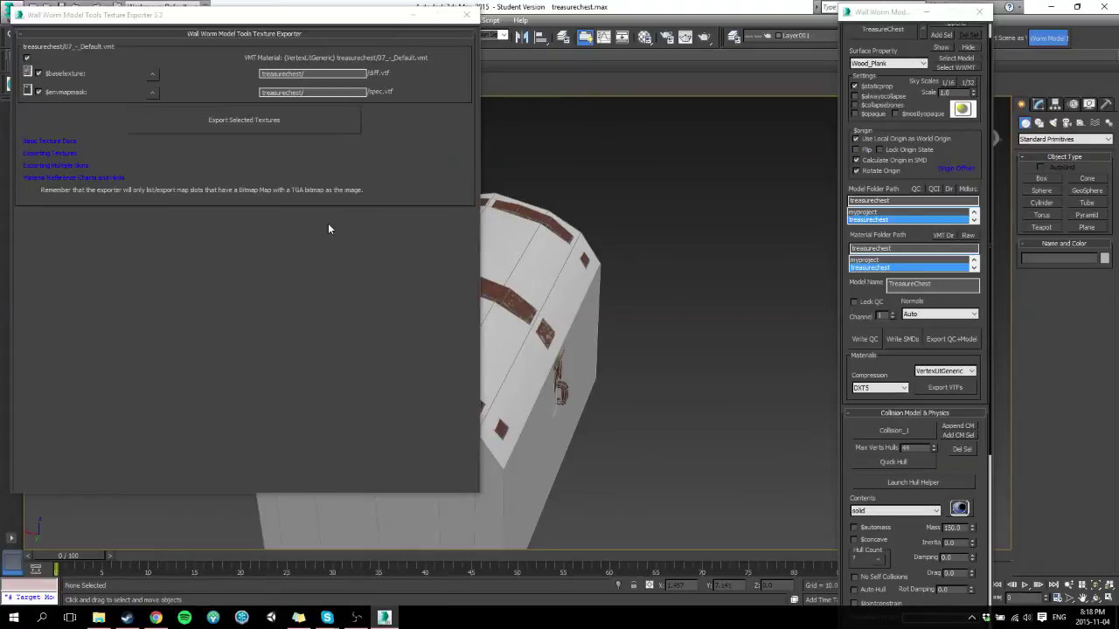
{"action": "left_click", "coordinate": [464, 13]}
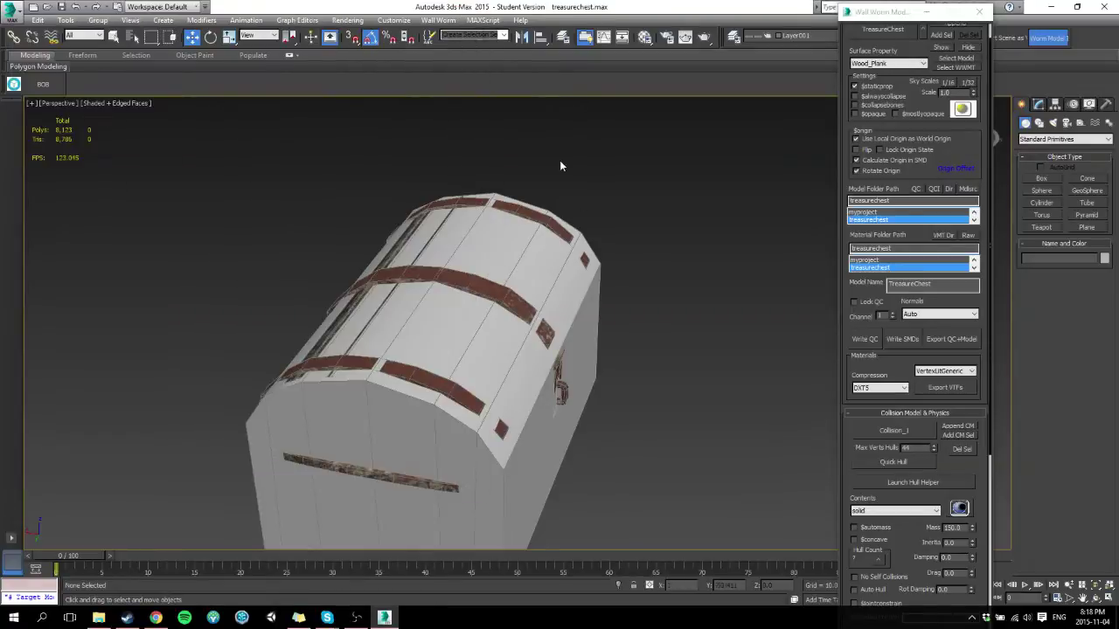
Step: Minimize the open windows and launch gmpu.jar from the gmpu 2.2 folder inside SECOND DESKTOP's gmodstuff folder
{"action": "left_click", "coordinate": [1050, 7]}
{"action": "left_click", "coordinate": [1053, 7]}
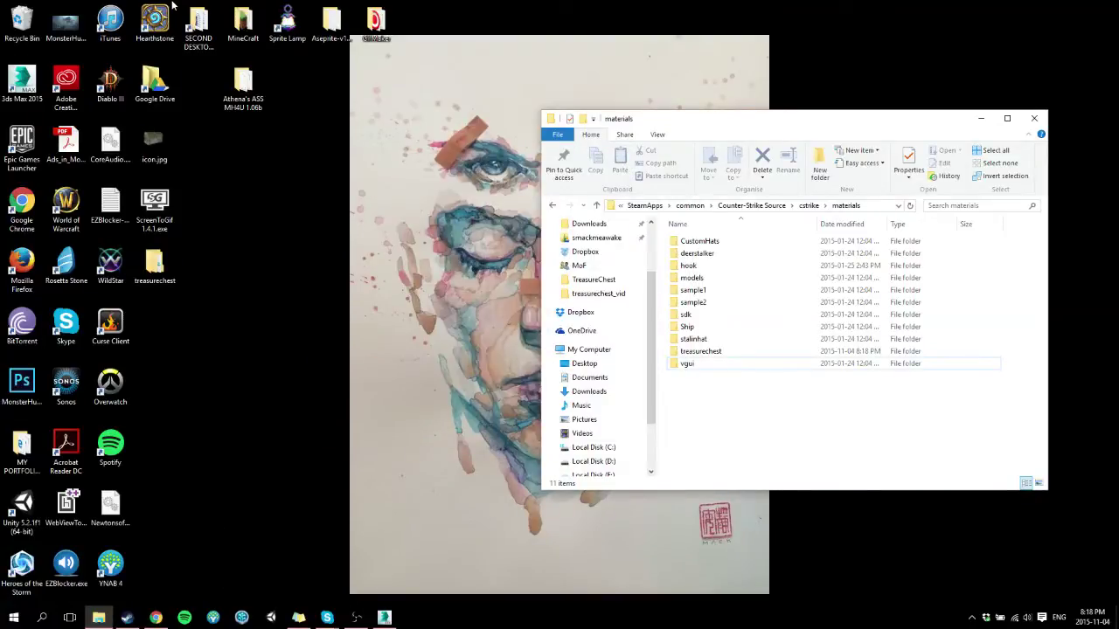
{"action": "double_click", "coordinate": [199, 24]}
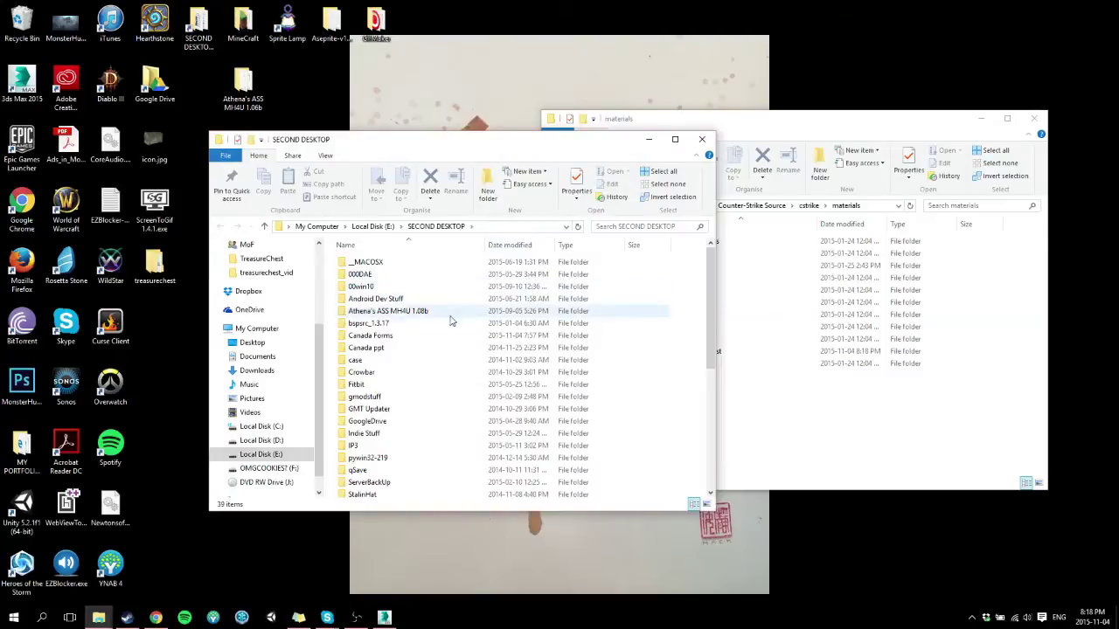
{"action": "double_click", "coordinate": [359, 396]}
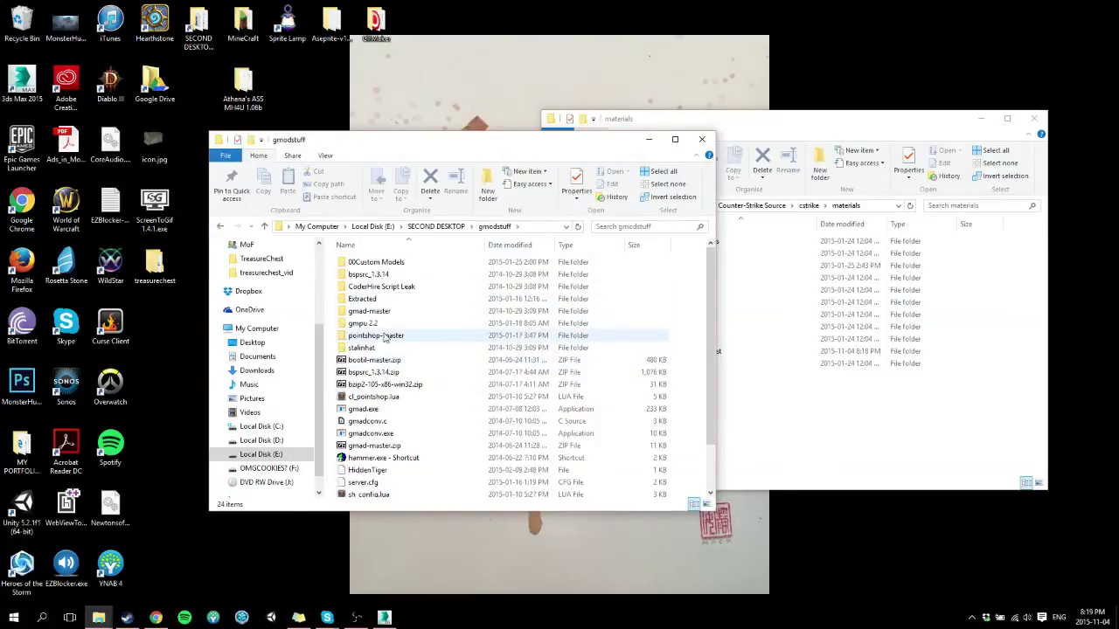
{"action": "double_click", "coordinate": [363, 324]}
{"action": "left_click", "coordinate": [361, 274]}
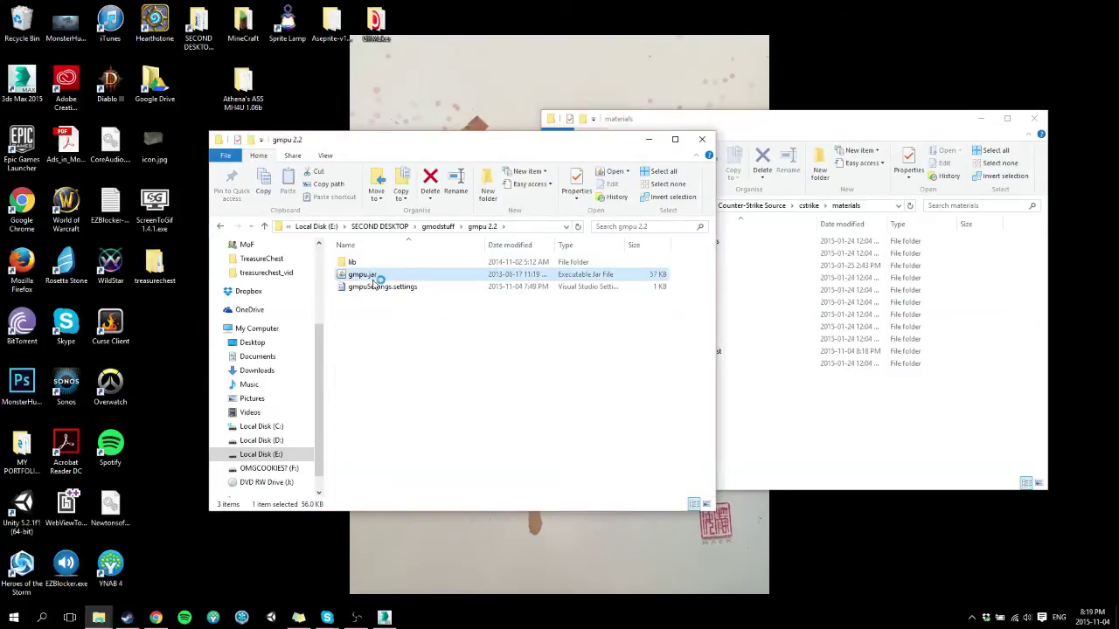
{"action": "left_click", "coordinate": [703, 140]}
{"action": "left_click_drag", "start_coordinate": [437, 10], "coordinate": [809, 31]}
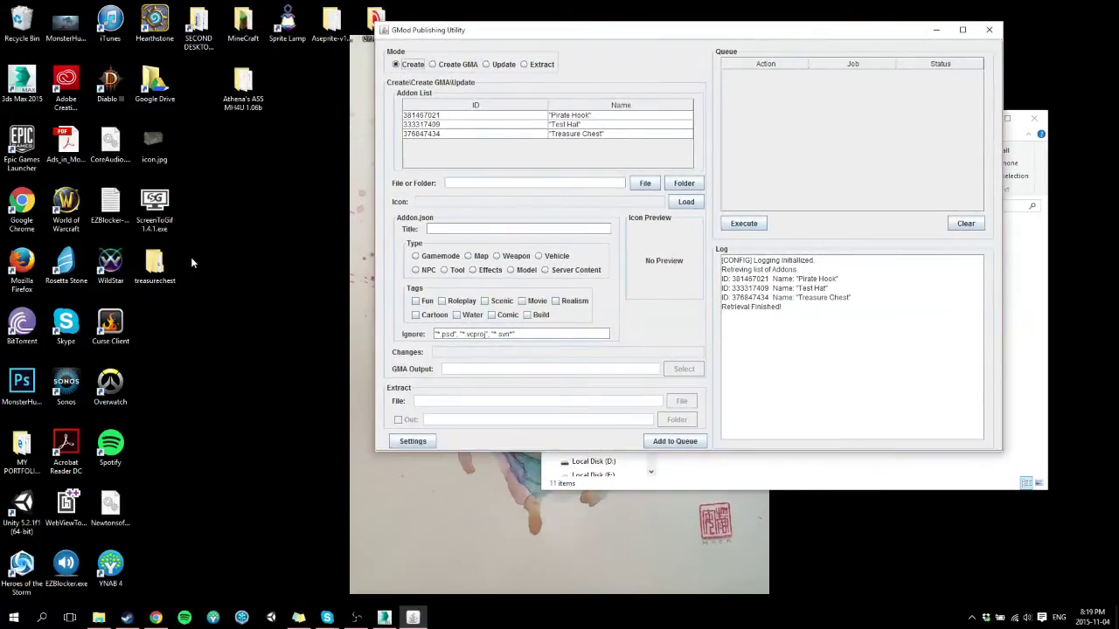
Step: Delete the treasurechest_vid folders from the materials and models subfolders of the desktop's treasurechest folder
{"action": "double_click", "coordinate": [155, 264]}
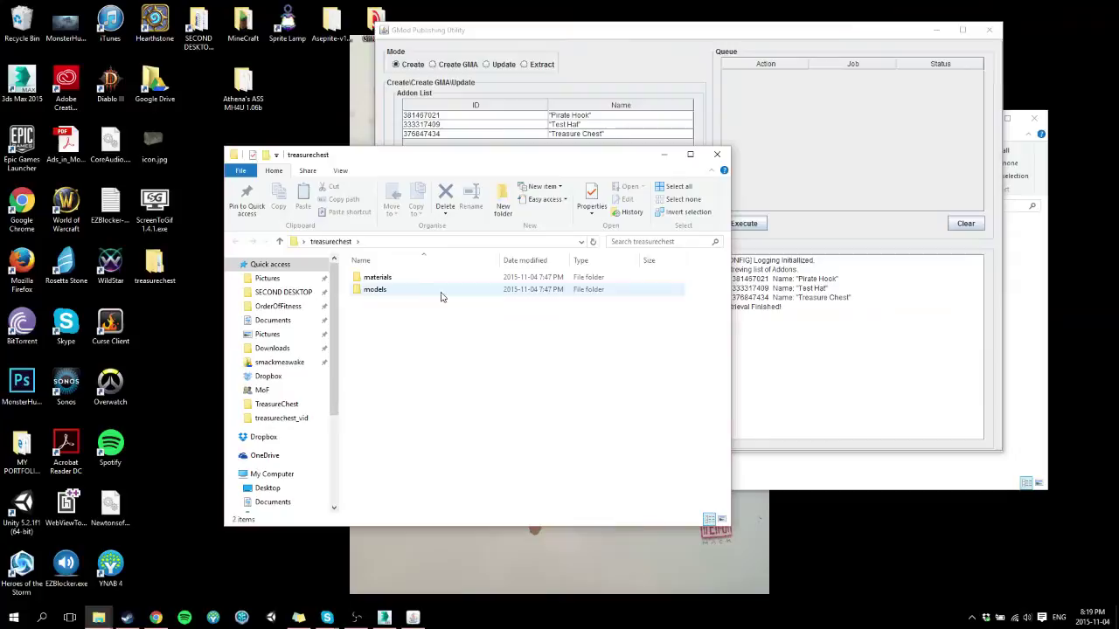
{"action": "double_click", "coordinate": [410, 279]}
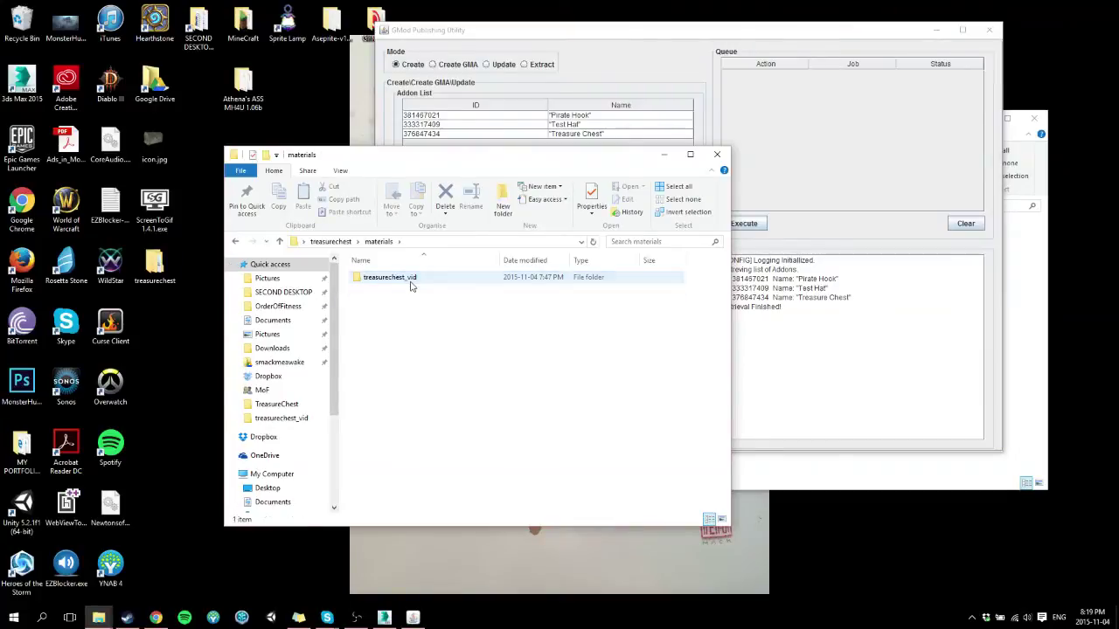
{"action": "left_click", "coordinate": [410, 280]}
{"action": "key", "text": "Delete"}
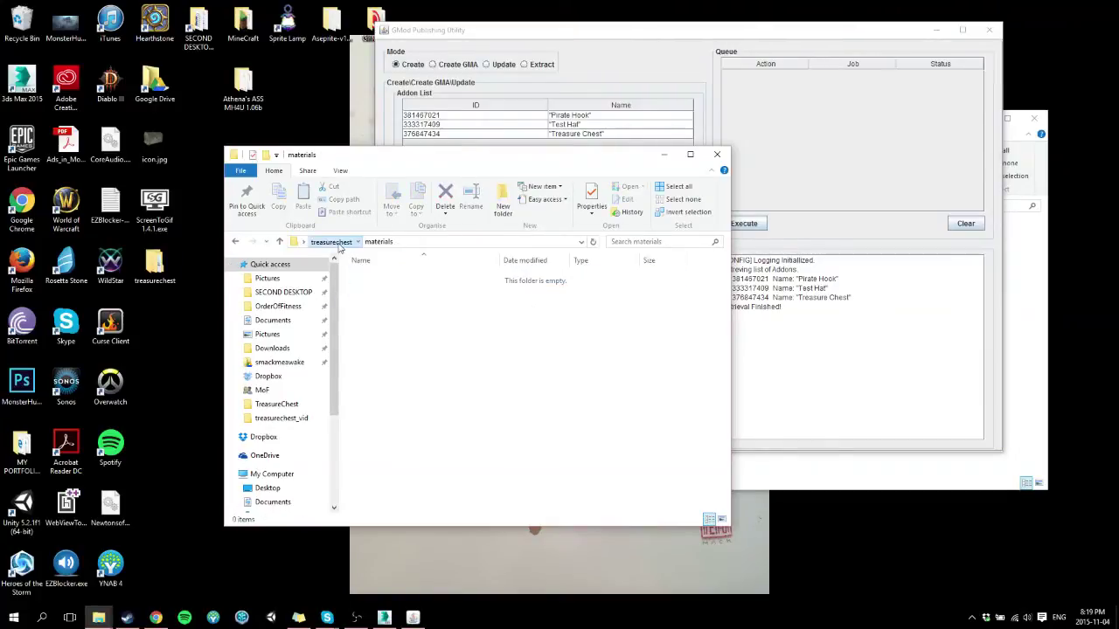
{"action": "left_click", "coordinate": [338, 243]}
{"action": "double_click", "coordinate": [388, 289]}
{"action": "left_click", "coordinate": [419, 277]}
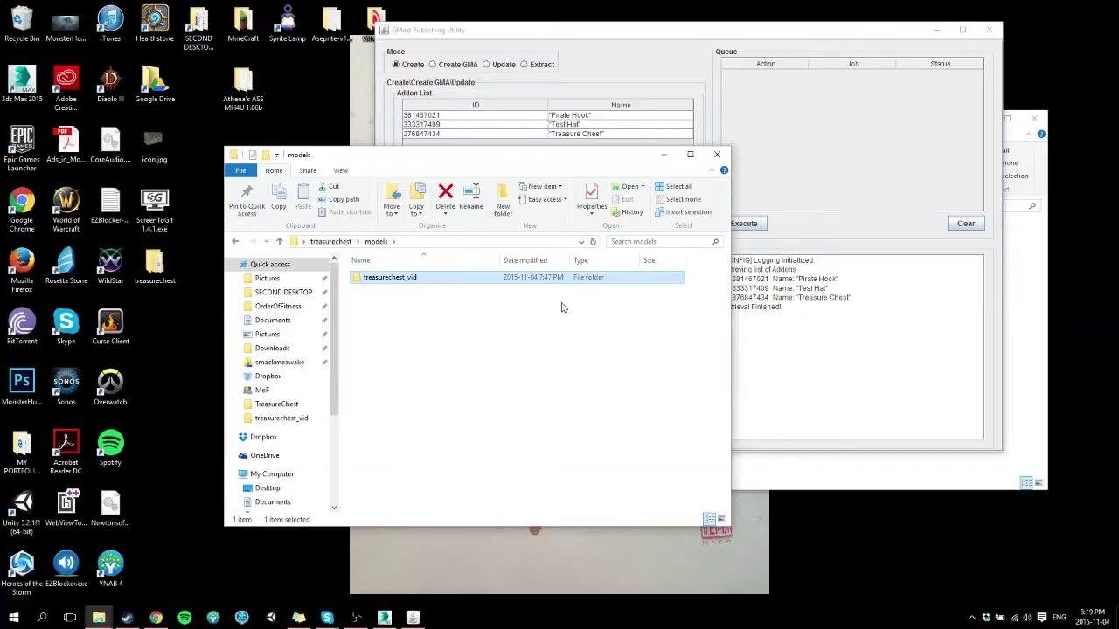
{"action": "key", "text": "Delete"}
Step: Copy the treasurechest folder from Counter-Strike Source's cstrike materials folder into the desktop treasurechest folder's materials subfolder
{"action": "left_click", "coordinate": [1005, 312]}
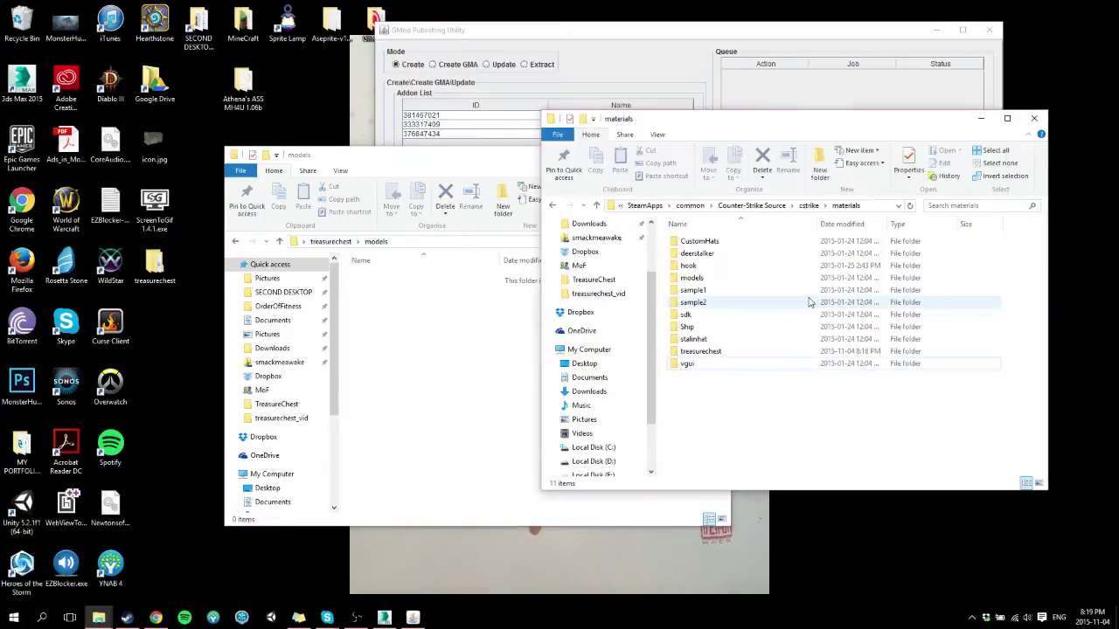
{"action": "left_click", "coordinate": [712, 353]}
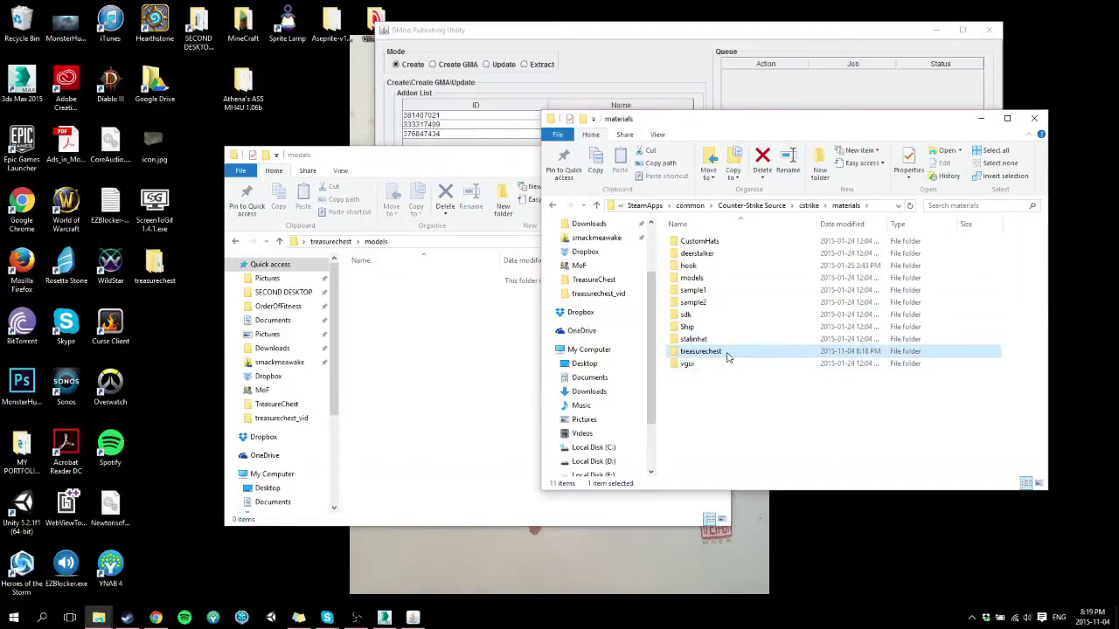
{"action": "left_click", "coordinate": [331, 242]}
{"action": "double_click", "coordinate": [410, 279]}
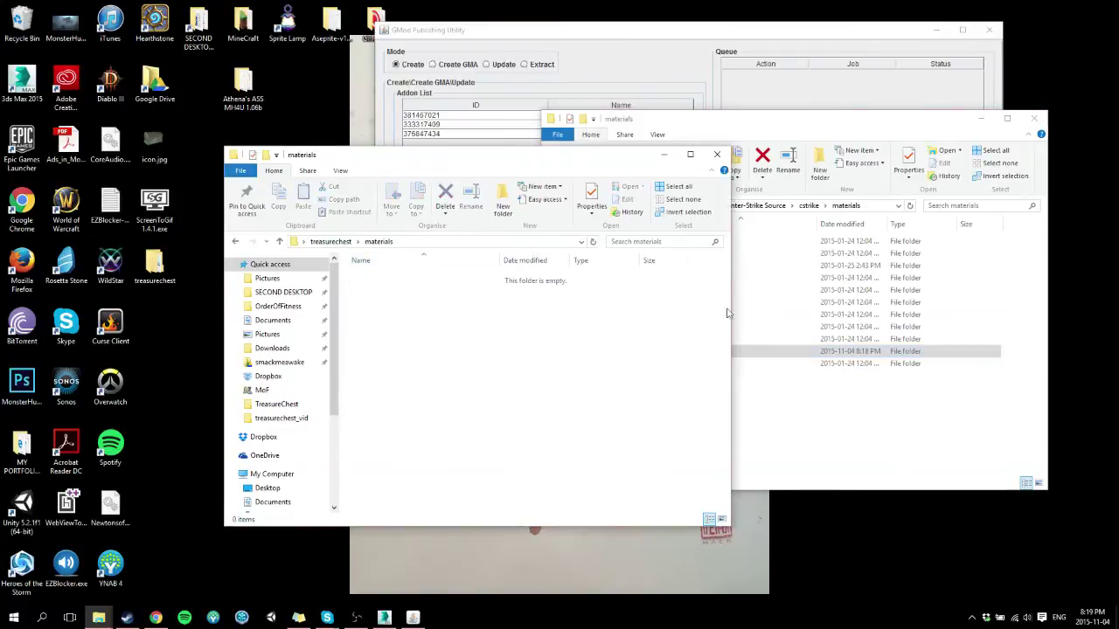
{"action": "left_click_drag", "start_coordinate": [774, 352], "coordinate": [382, 259]}
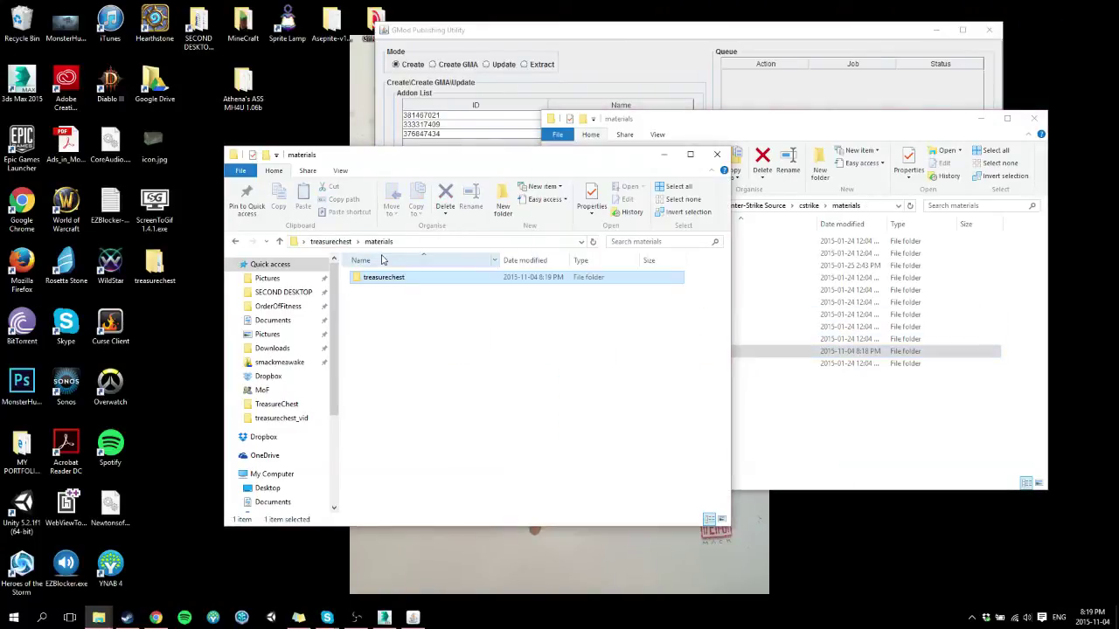
Step: Copy the treasurechest folder from cstrike's models folder into the models subfolder of the desktop's treasurechest folder
{"action": "left_click", "coordinate": [331, 241]}
{"action": "double_click", "coordinate": [390, 290]}
{"action": "left_click", "coordinate": [802, 205]}
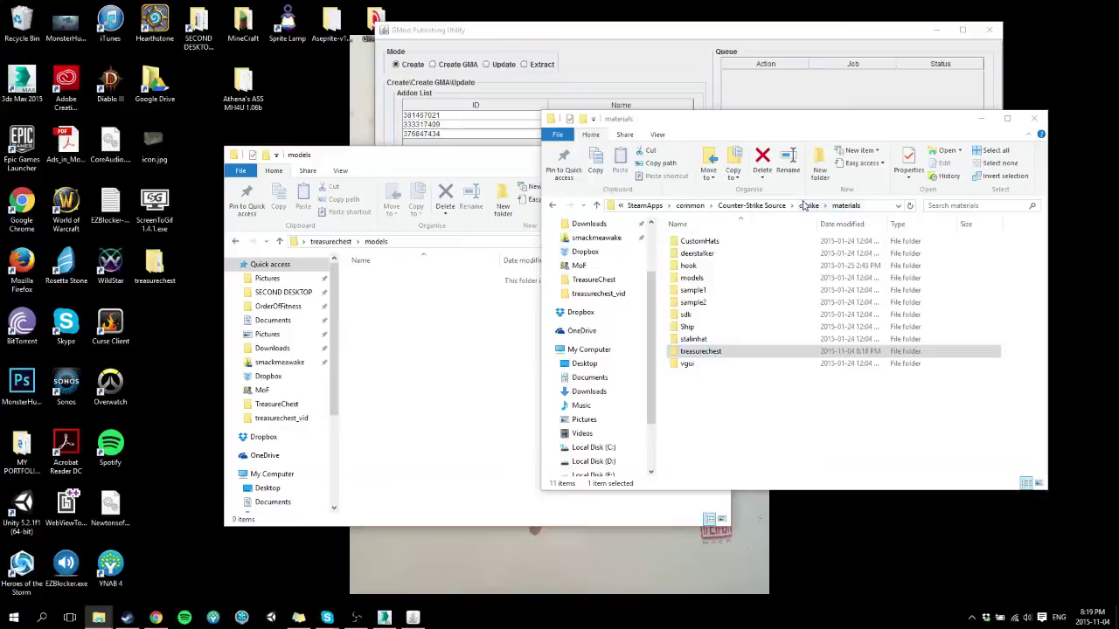
{"action": "left_click", "coordinate": [802, 206]}
{"action": "double_click", "coordinate": [695, 326]}
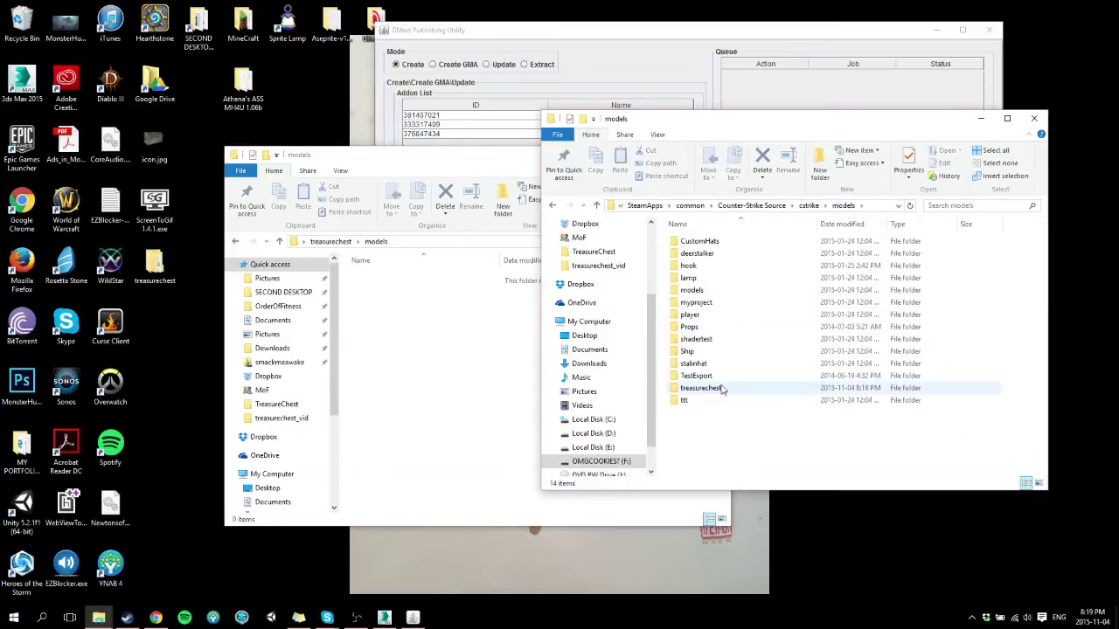
{"action": "left_click_drag", "start_coordinate": [722, 389], "coordinate": [492, 346]}
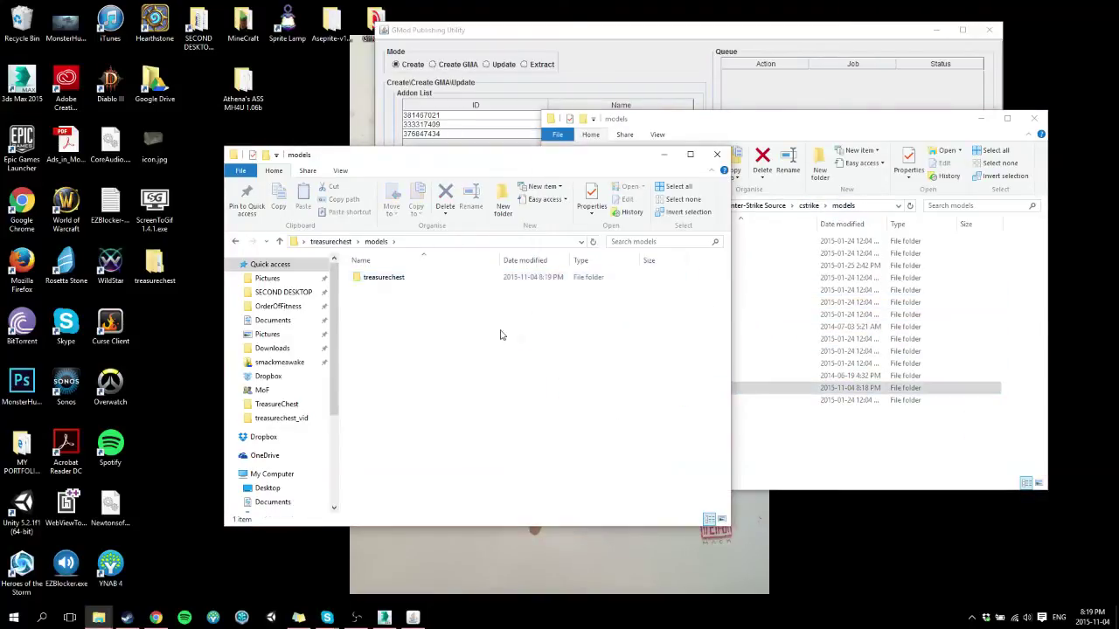
Step: Move the models window aside and choose the desktop's treasurechest folder as the addon folder in GMod Publishing Utility
{"action": "left_click_drag", "start_coordinate": [473, 165], "coordinate": [304, 179]}
{"action": "left_click_drag", "start_coordinate": [219, 185], "coordinate": [264, 227]}
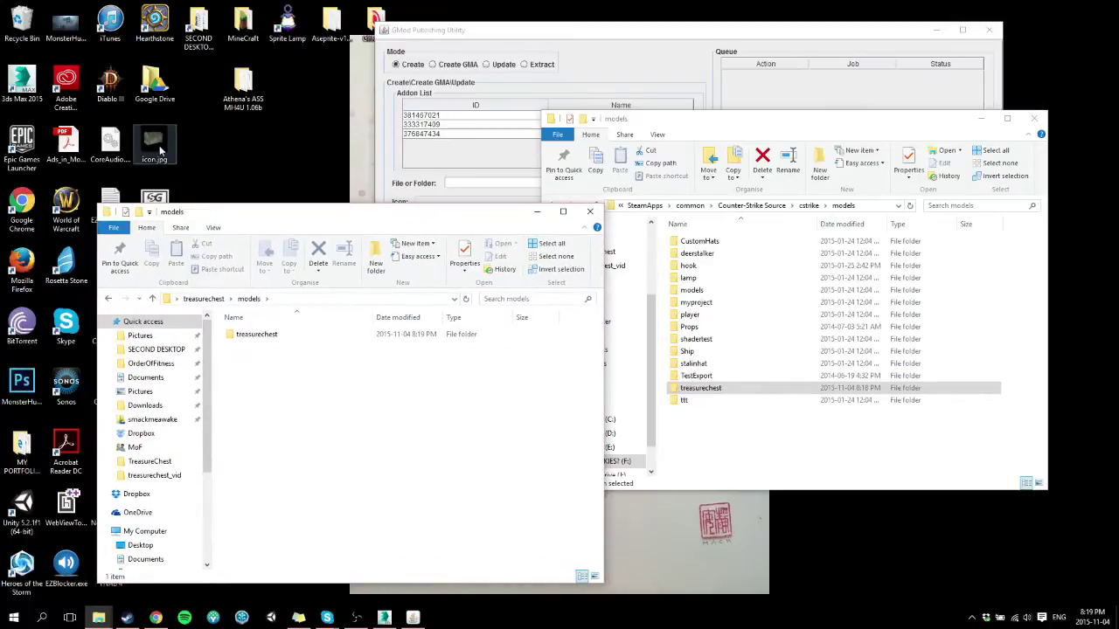
{"action": "left_click", "coordinate": [547, 54]}
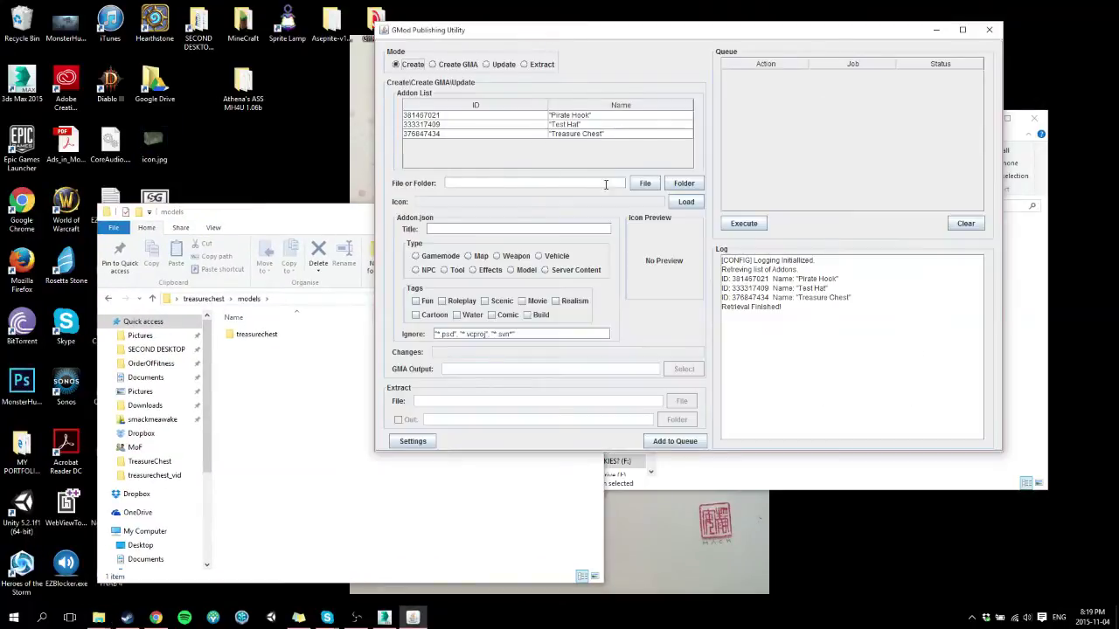
{"action": "left_click", "coordinate": [251, 227]}
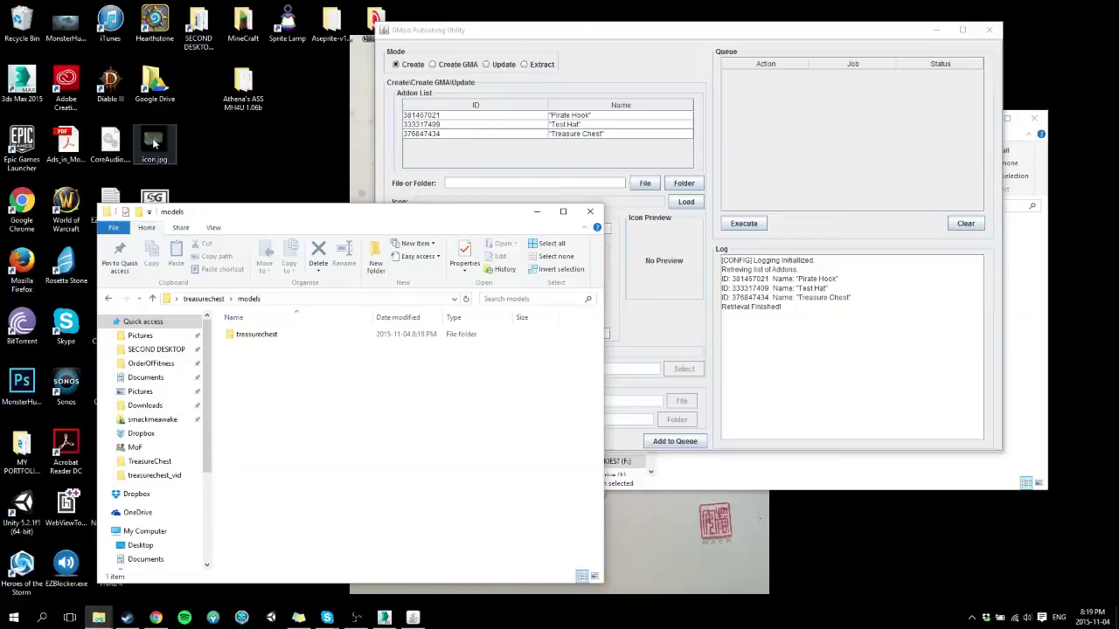
{"action": "left_click", "coordinate": [595, 156]}
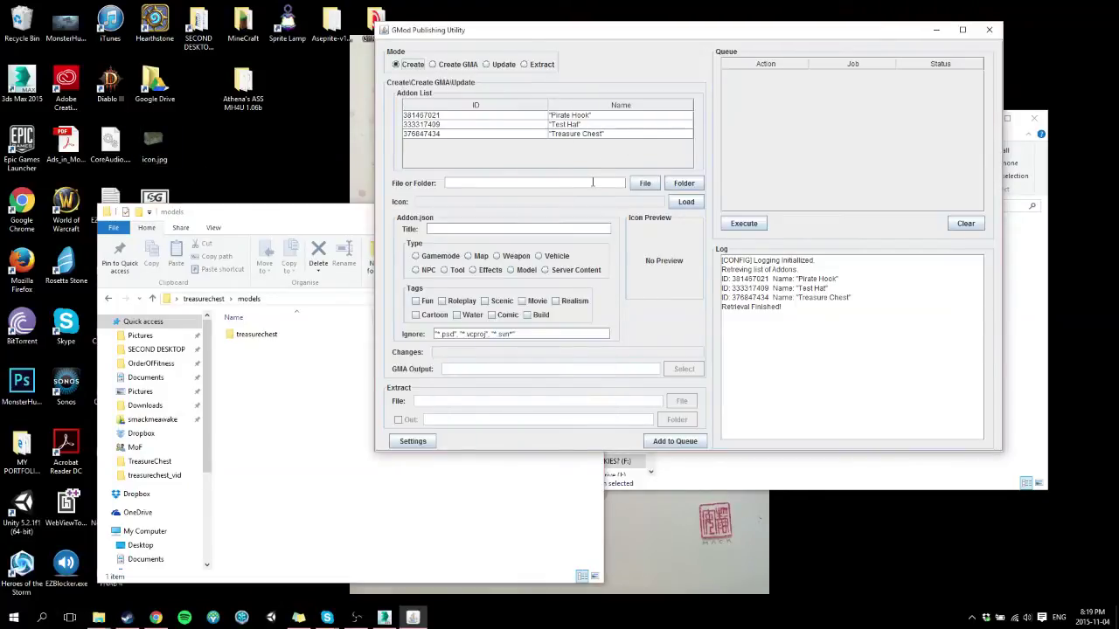
{"action": "left_click", "coordinate": [682, 184]}
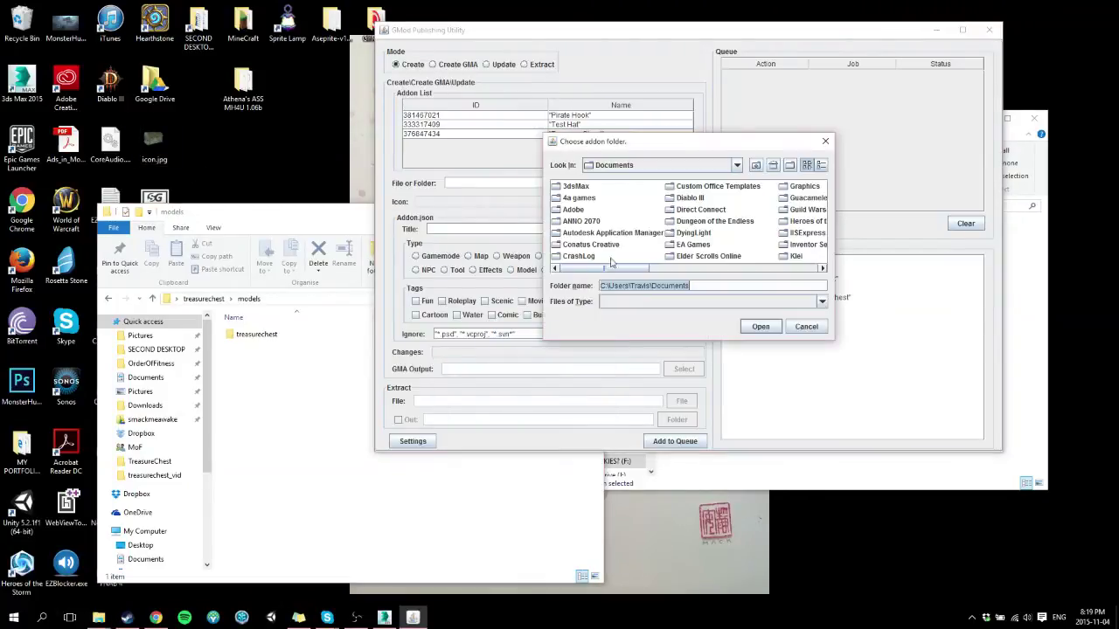
{"action": "left_click", "coordinate": [756, 166]}
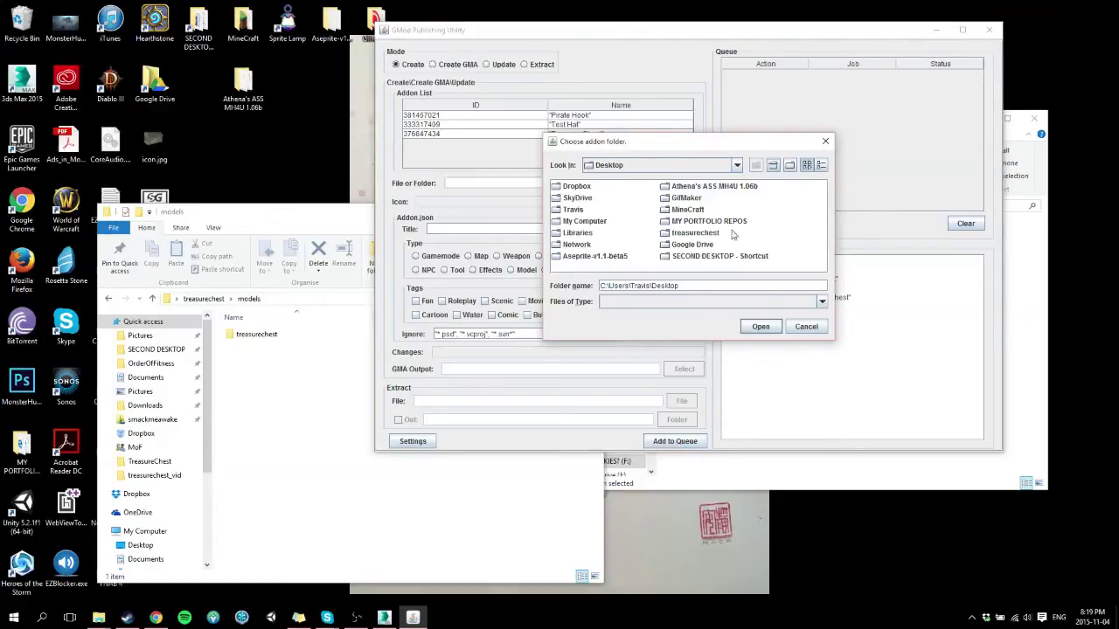
{"action": "double_click", "coordinate": [695, 233]}
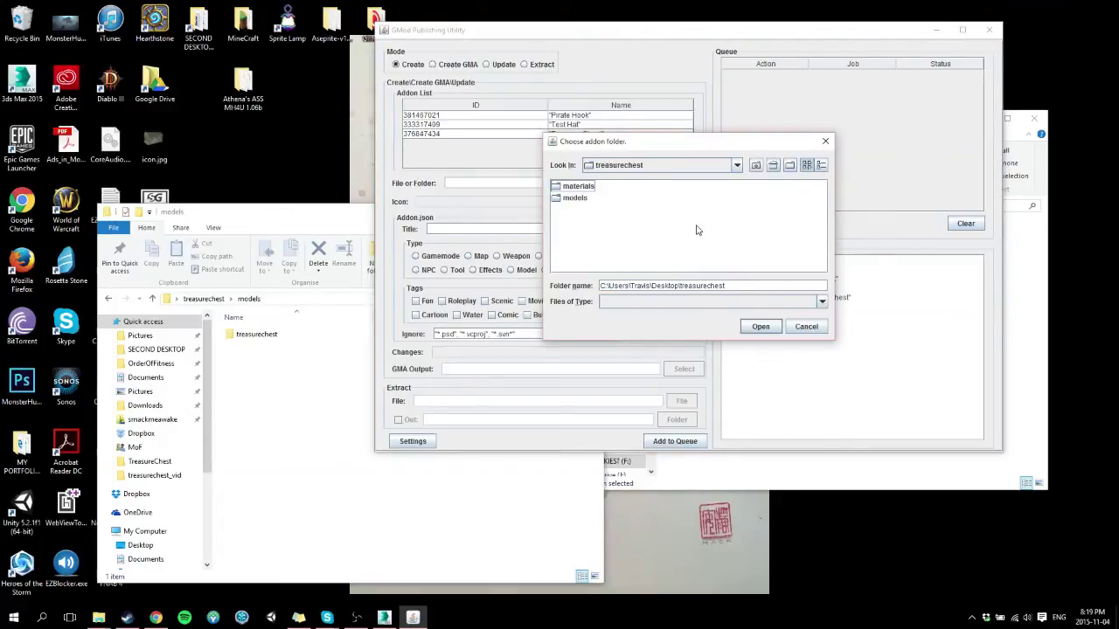
{"action": "left_click", "coordinate": [767, 328]}
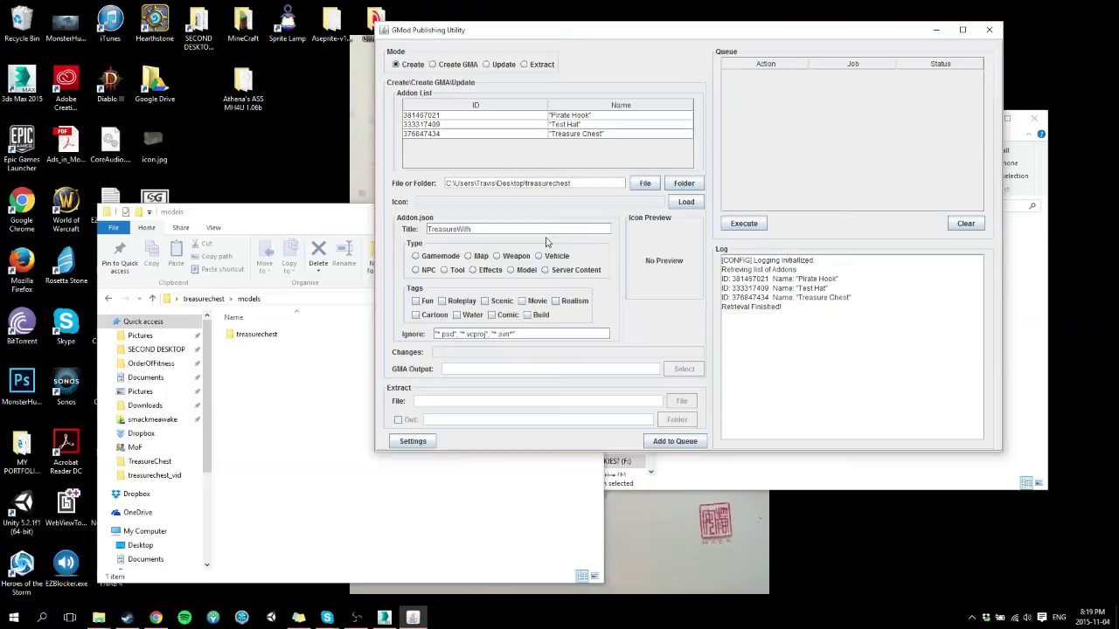
Step: Title the addon "Treasure Chest With Collision", set its type to Model, and tag it Realism and Fun
{"action": "key", "text": "BackSpace"}
{"action": "key", "text": "BackSpace"}
{"action": "key", "text": "BackSpace"}
{"action": "key", "text": "BackSpace"}
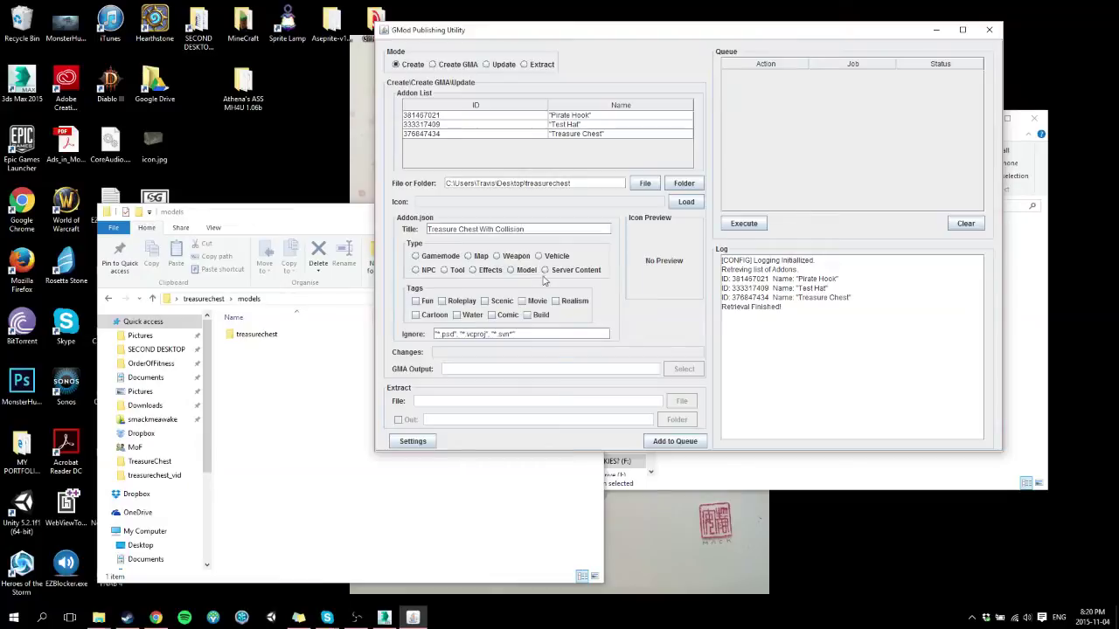
{"action": "left_click", "coordinate": [511, 271]}
{"action": "left_click", "coordinate": [557, 301]}
{"action": "left_click", "coordinate": [418, 301]}
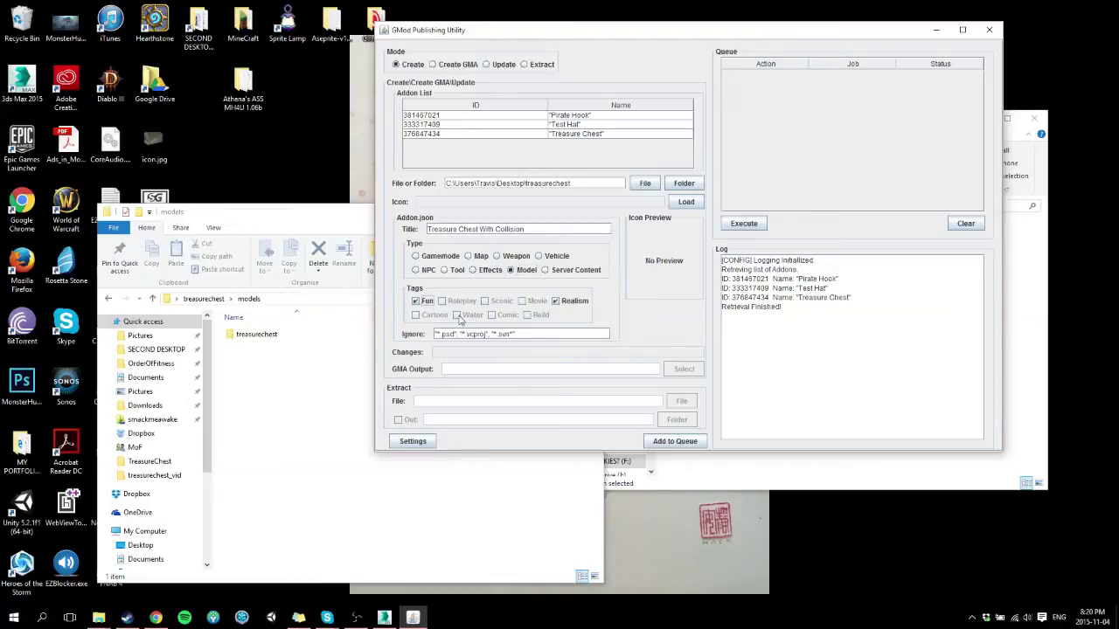
Step: Load icon.jpg from the desktop as the addon's icon
{"action": "left_click", "coordinate": [699, 443]}
{"action": "left_click", "coordinate": [689, 278]}
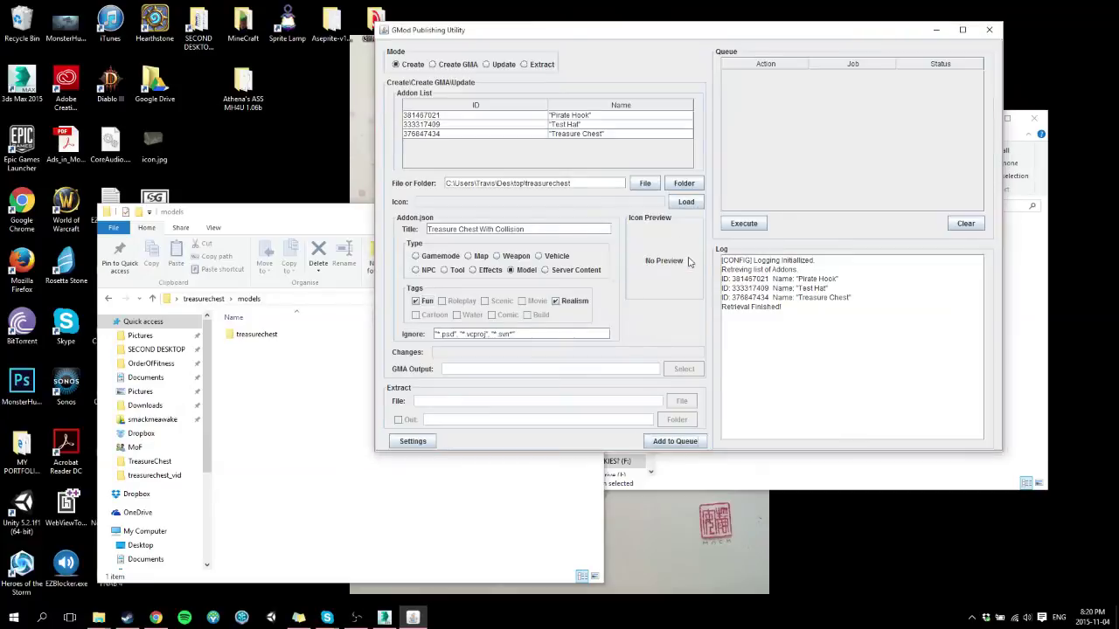
{"action": "left_click", "coordinate": [686, 203]}
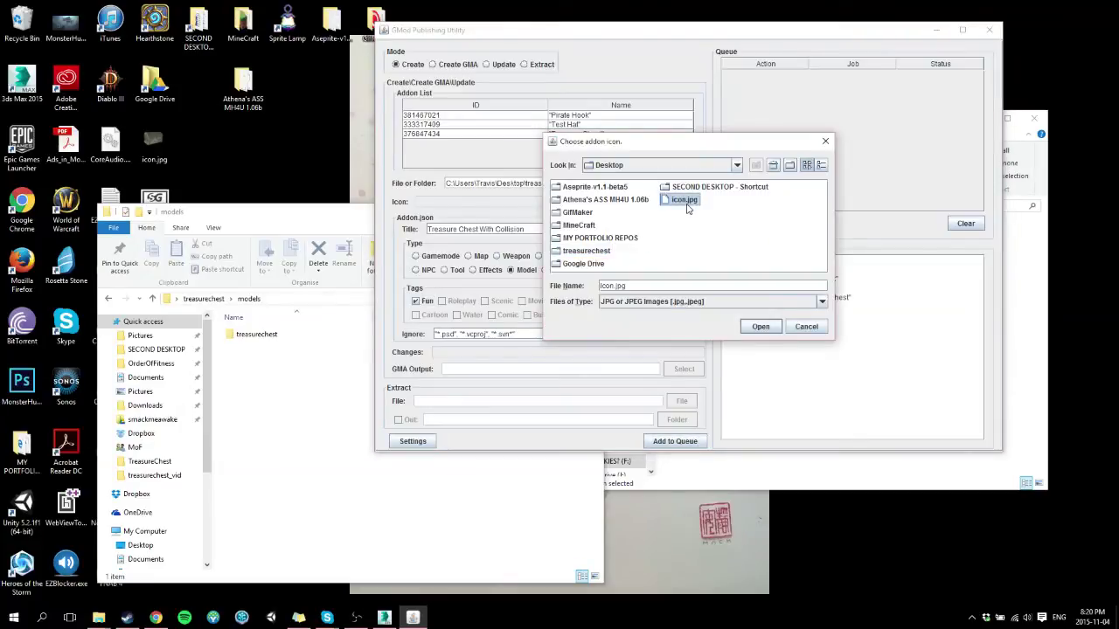
{"action": "double_click", "coordinate": [686, 200]}
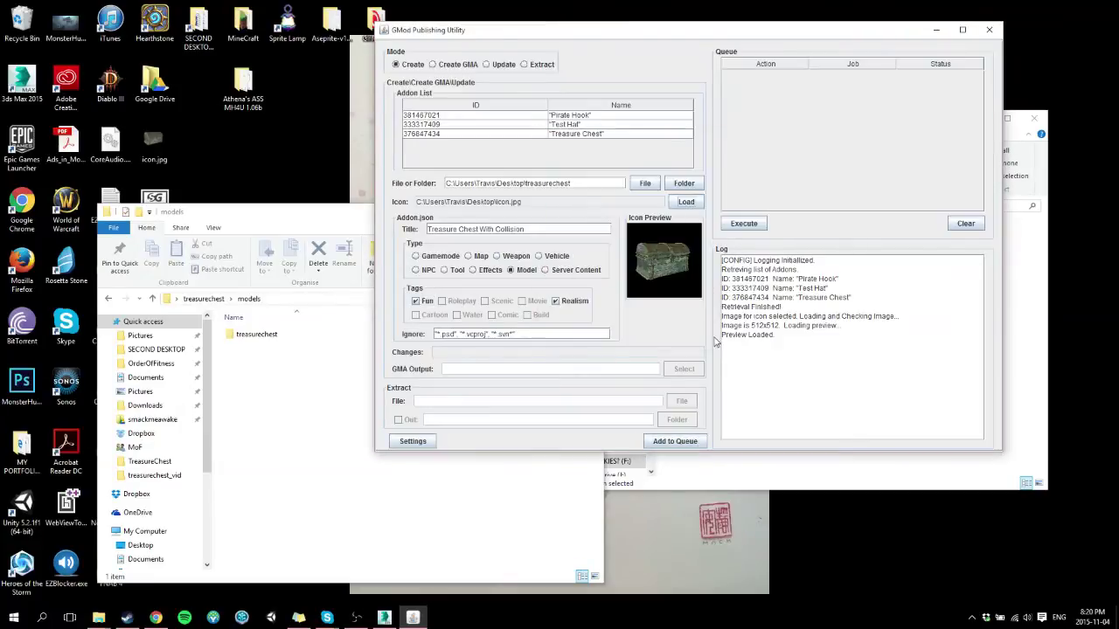
Step: Queue the addon creation job, execute it, and review the publishing log
{"action": "left_click", "coordinate": [678, 441]}
{"action": "left_click", "coordinate": [743, 223]}
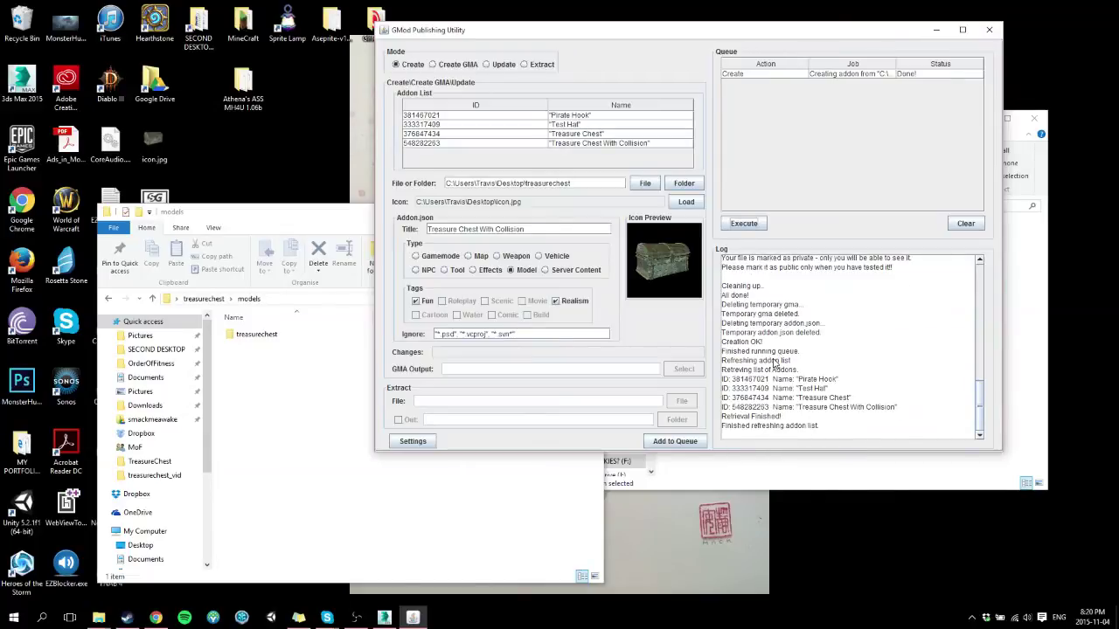
{"action": "scroll", "coordinate": [848, 364], "scroll_direction": "up", "scroll_amount": 3}
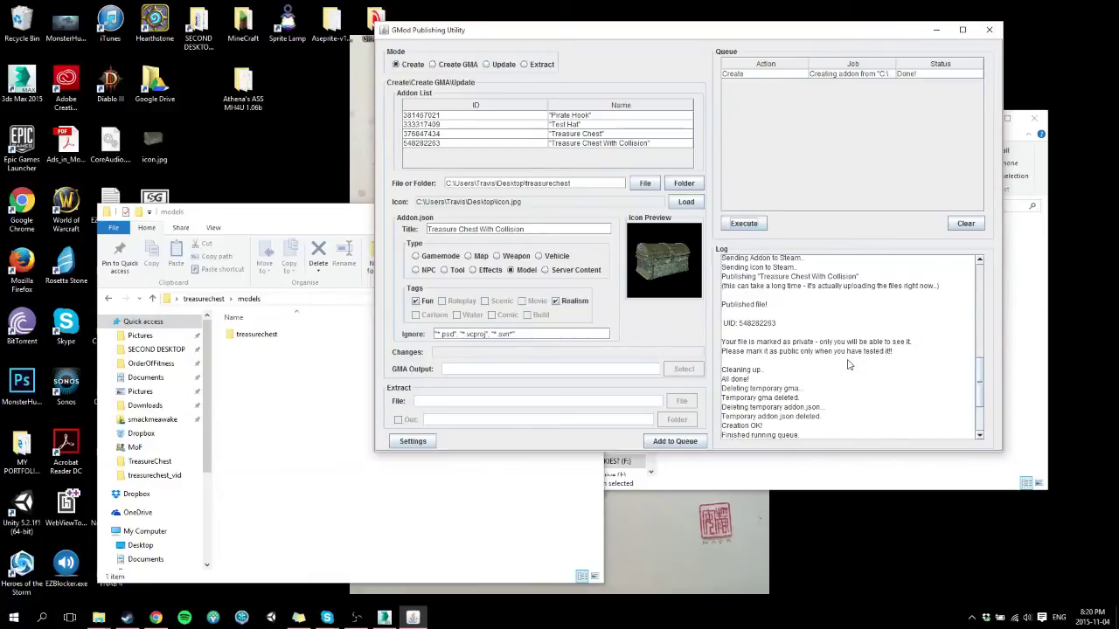
{"action": "scroll", "coordinate": [848, 364], "scroll_direction": "down", "scroll_amount": 3}
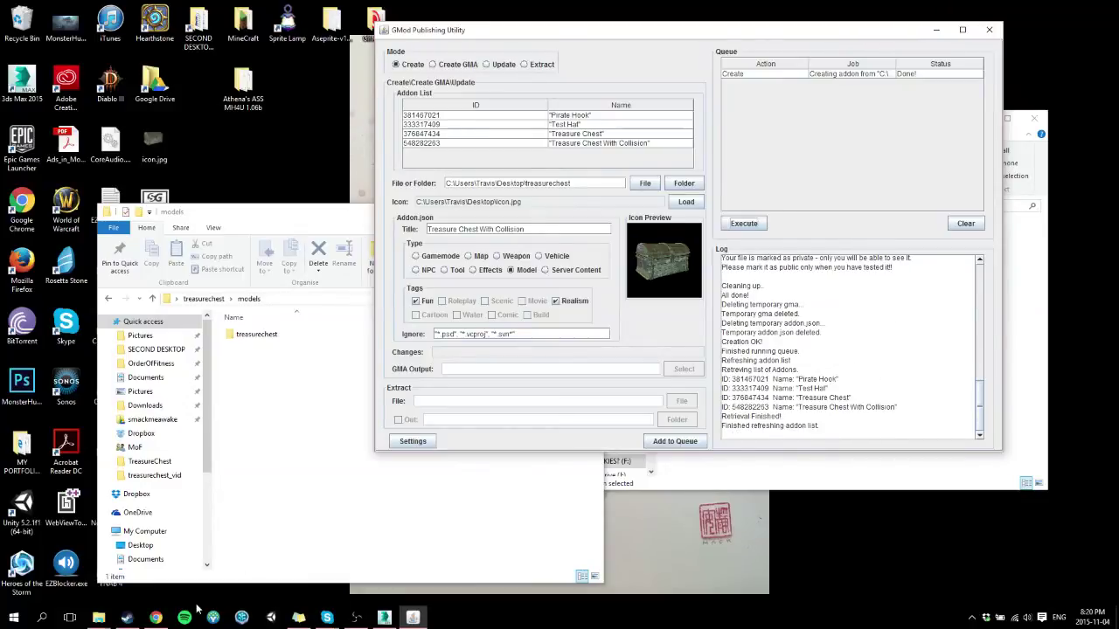
Step: Switch to Steam, open the Treasure Chest With Collision item among the Garry's Mod workshop items, and subscribe to it
{"action": "left_click", "coordinate": [127, 617]}
{"action": "left_click", "coordinate": [263, 130]}
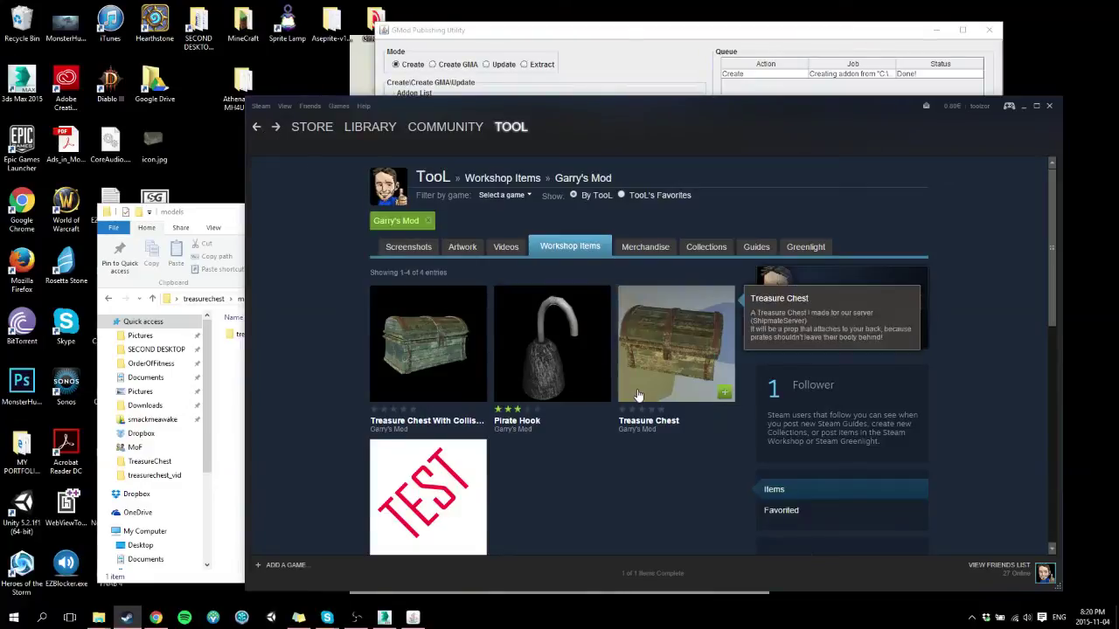
{"action": "left_click", "coordinate": [436, 380]}
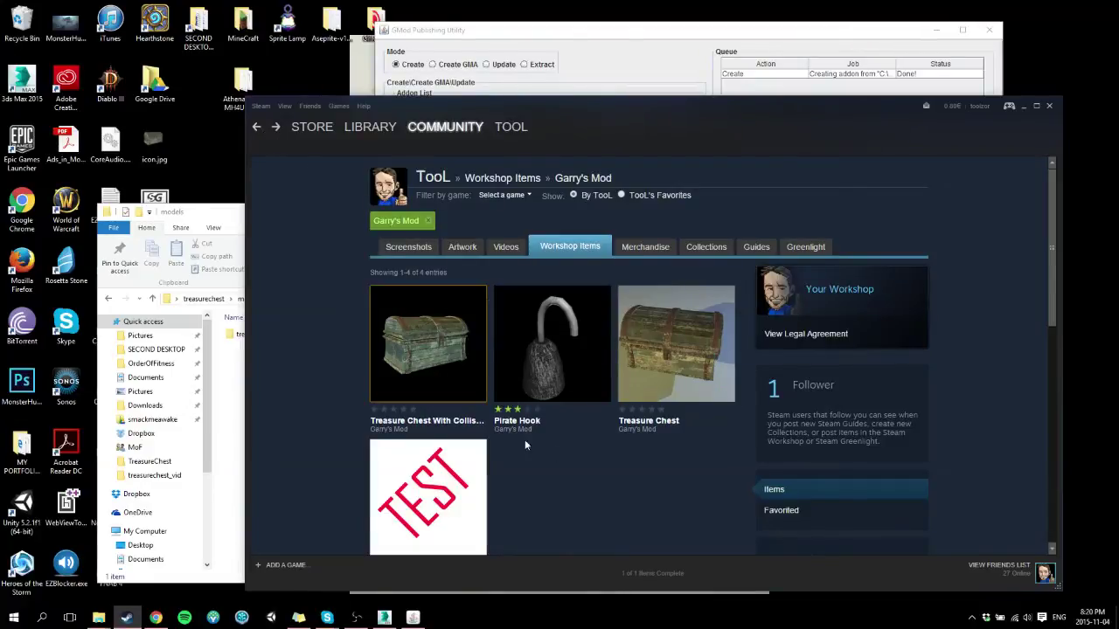
{"action": "scroll", "coordinate": [780, 430], "scroll_direction": "down", "scroll_amount": 3}
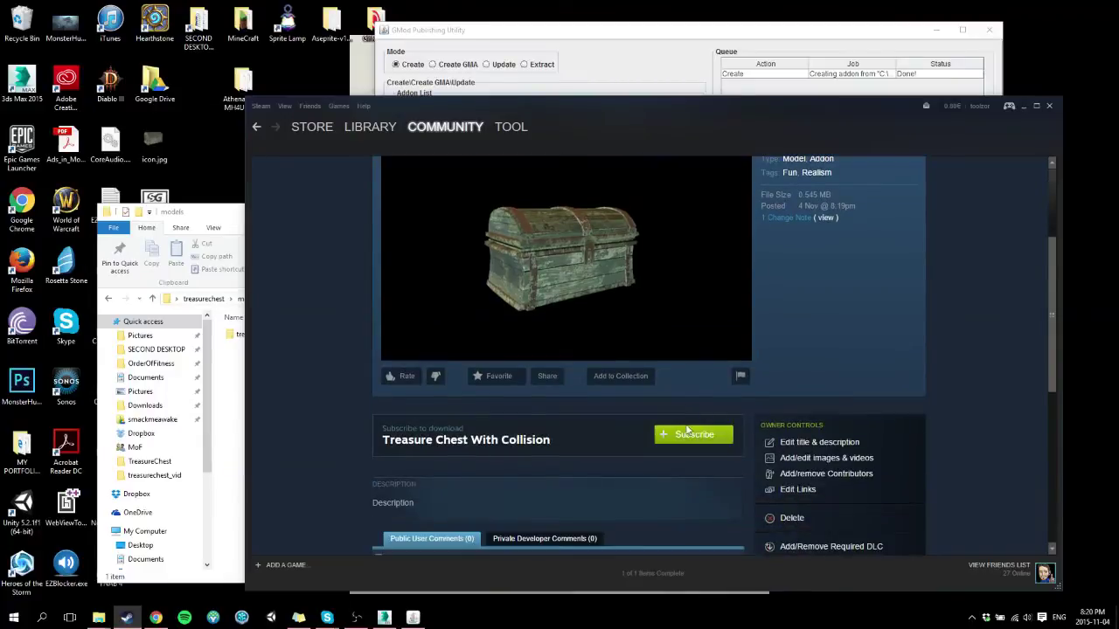
{"action": "left_click", "coordinate": [692, 435]}
Step: Change the visibility of the Treasure Chest With Collision workshop item through its owner controls
{"action": "scroll", "coordinate": [822, 420], "scroll_direction": "down", "scroll_amount": 2}
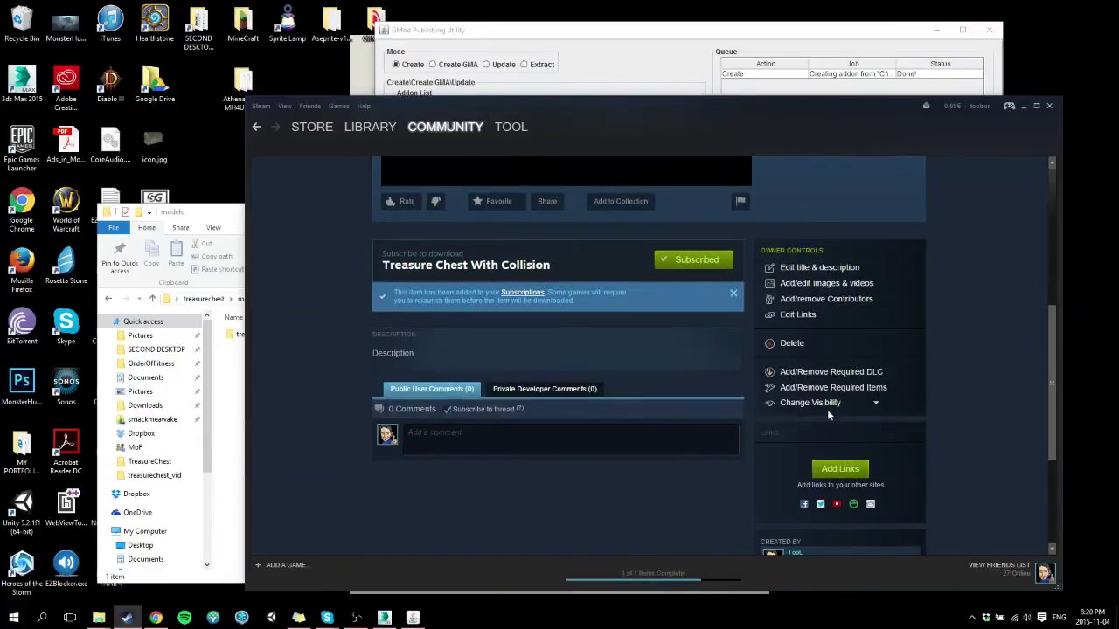
{"action": "left_click", "coordinate": [877, 404]}
{"action": "left_click", "coordinate": [835, 423]}
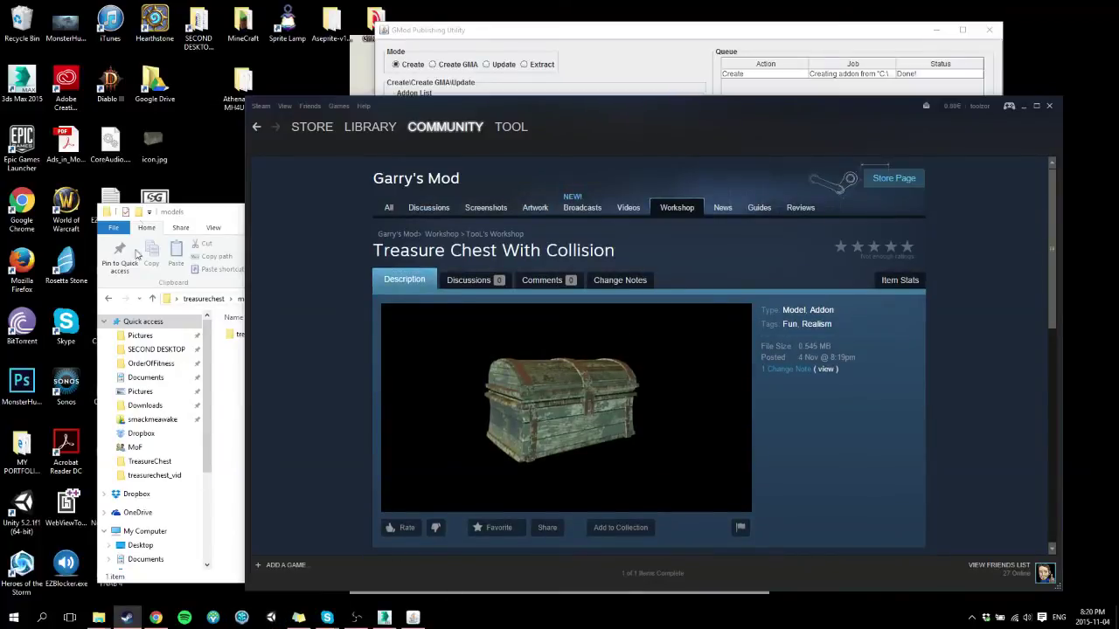
Step: Launch Garry's Mod from the Steam library and start a new single-player game on the gm_flatgrass map
{"action": "left_click", "coordinate": [383, 128]}
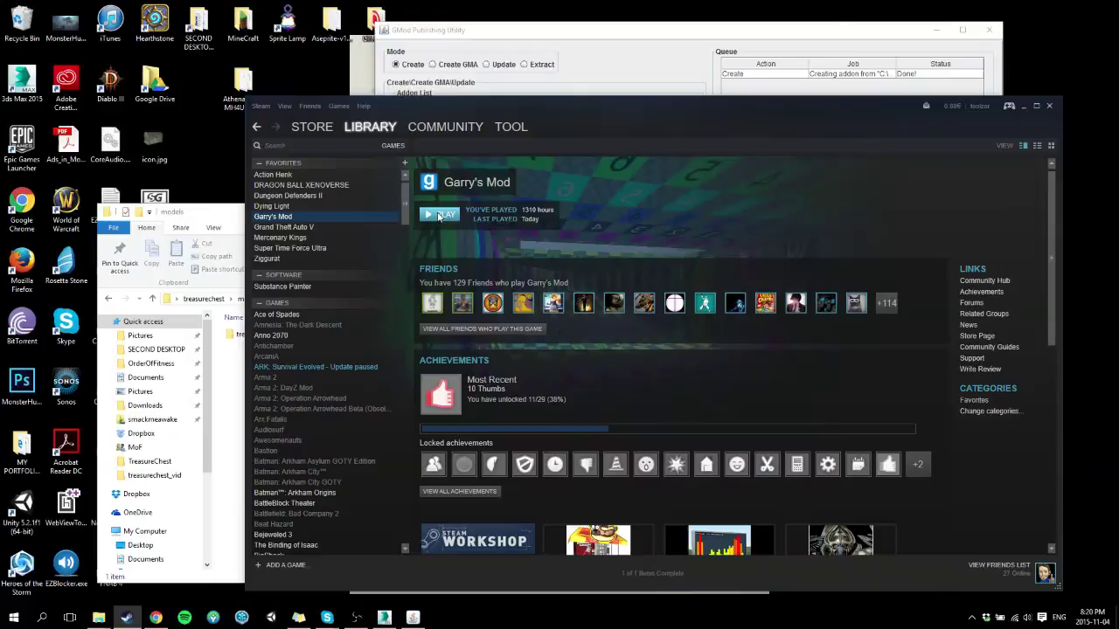
{"action": "left_click", "coordinate": [440, 216]}
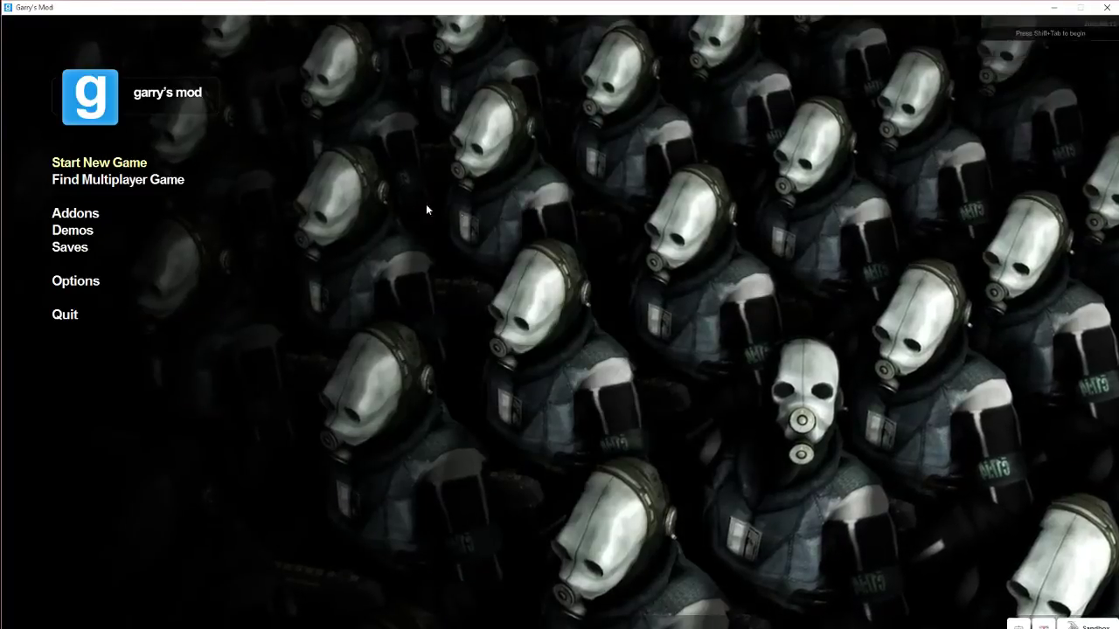
{"action": "left_click", "coordinate": [98, 163]}
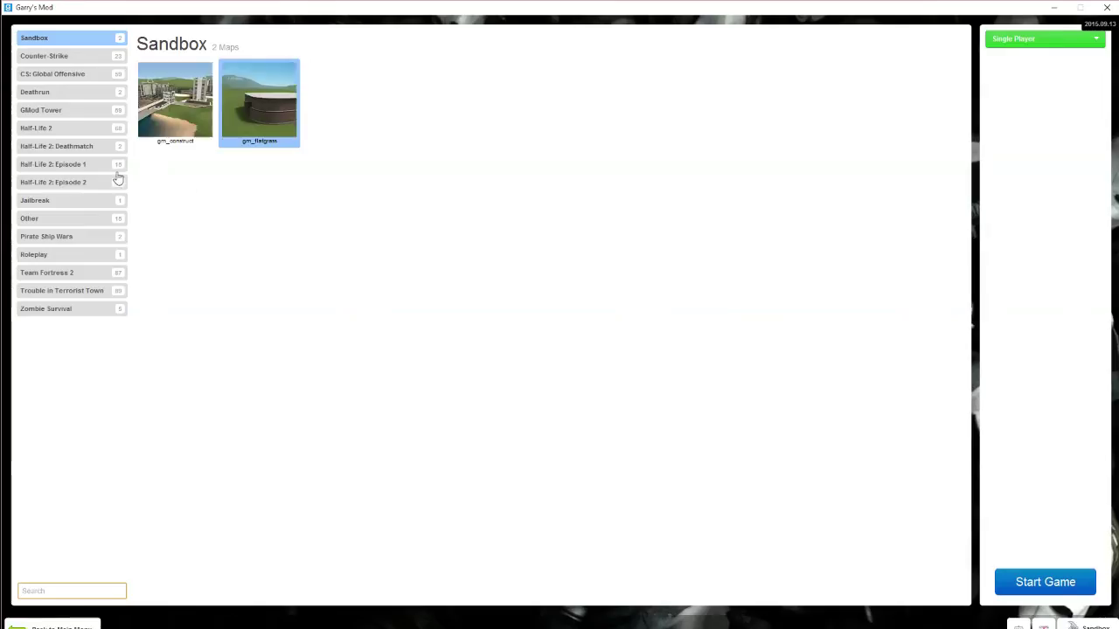
{"action": "double_click", "coordinate": [260, 111]}
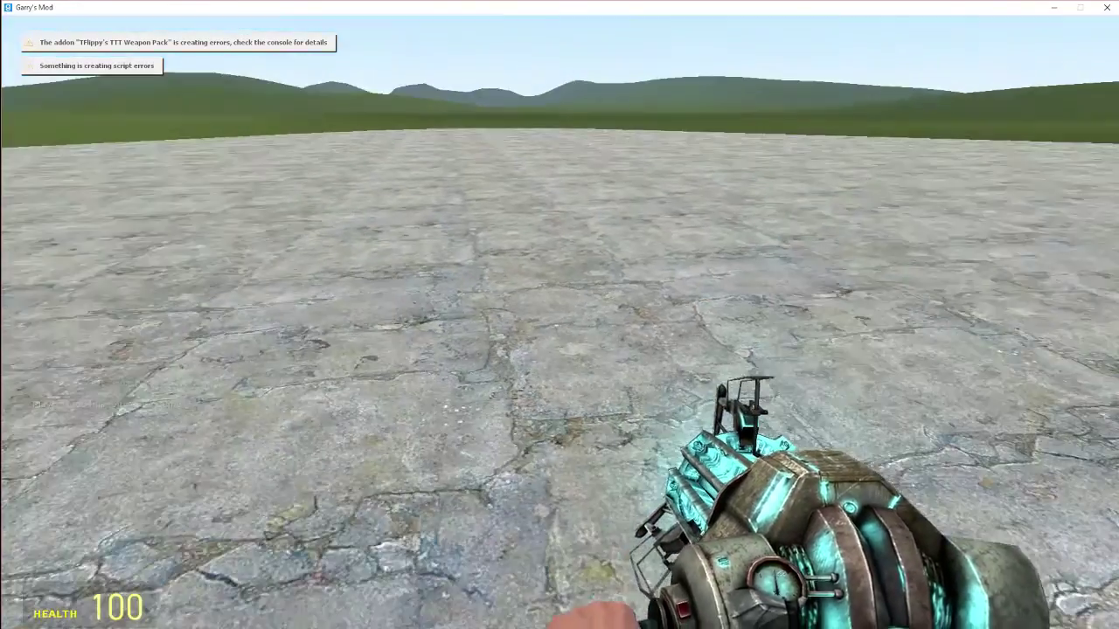
Step: Spawn the treasurechest model from the Treasure Chest addon in the spawn list's Addons group
{"action": "key", "text": "q"}
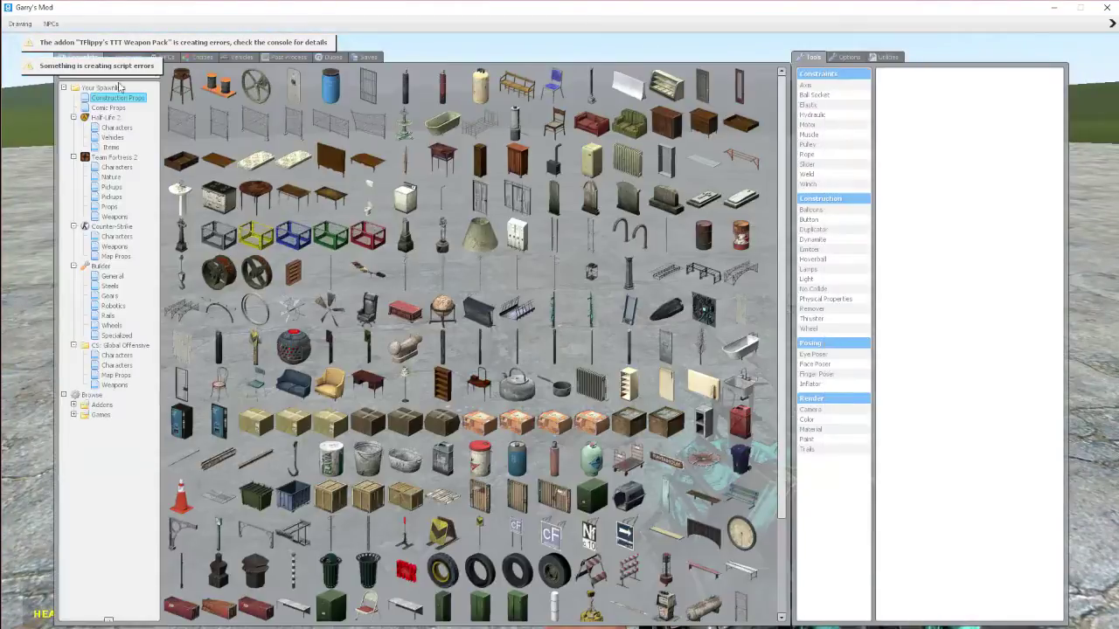
{"action": "left_click", "coordinate": [74, 405]}
{"action": "scroll", "coordinate": [124, 437], "scroll_direction": "down", "scroll_amount": 6}
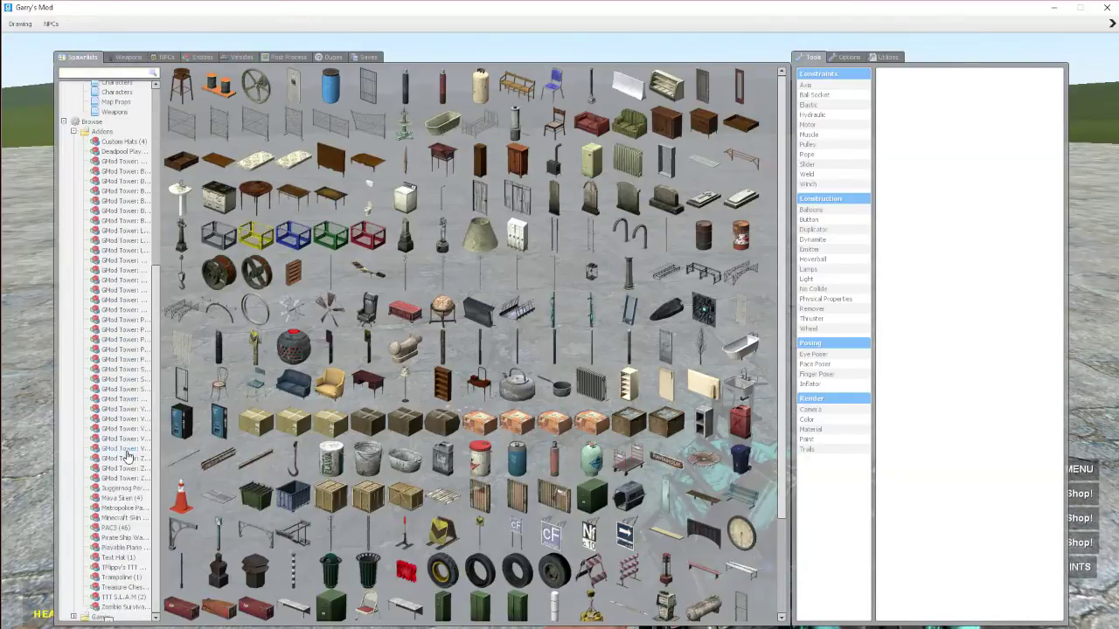
{"action": "left_click", "coordinate": [124, 588]}
{"action": "left_click", "coordinate": [178, 84]}
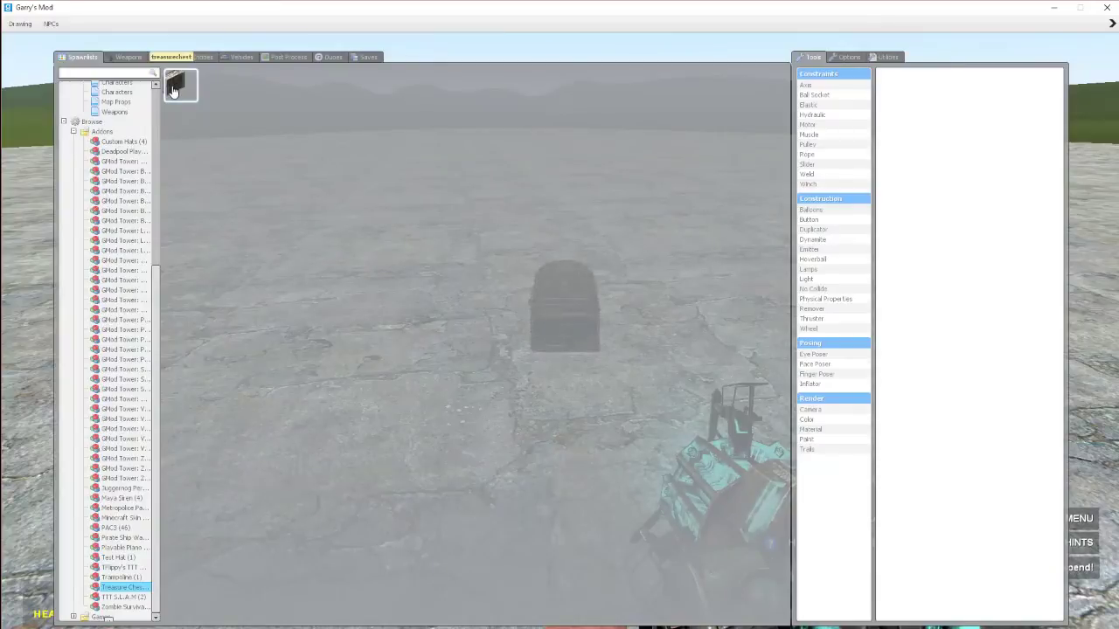
Step: Close the spawn list, then lift, swing and freeze the spawned treasure chest with the physics gun to test its collision
{"action": "key", "text": "q"}
{"action": "key", "text": "w"}
{"action": "left_click_drag", "start_coordinate": [559, 321], "coordinate": [584, 49]}
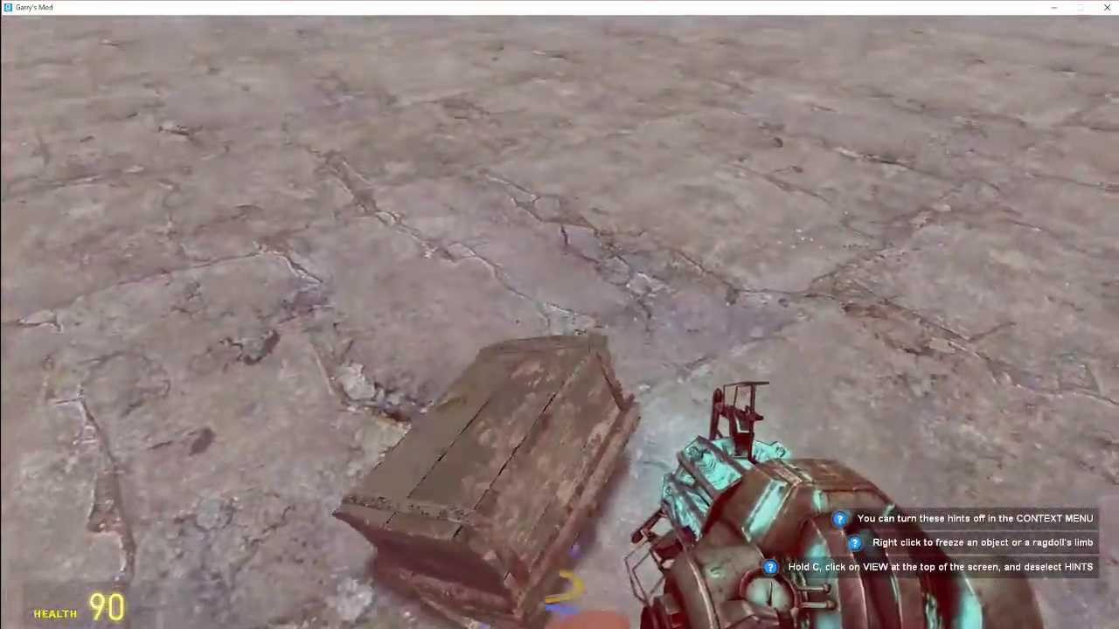
{"action": "left_click_drag", "start_coordinate": [560, 322], "coordinate": [528, 260]}
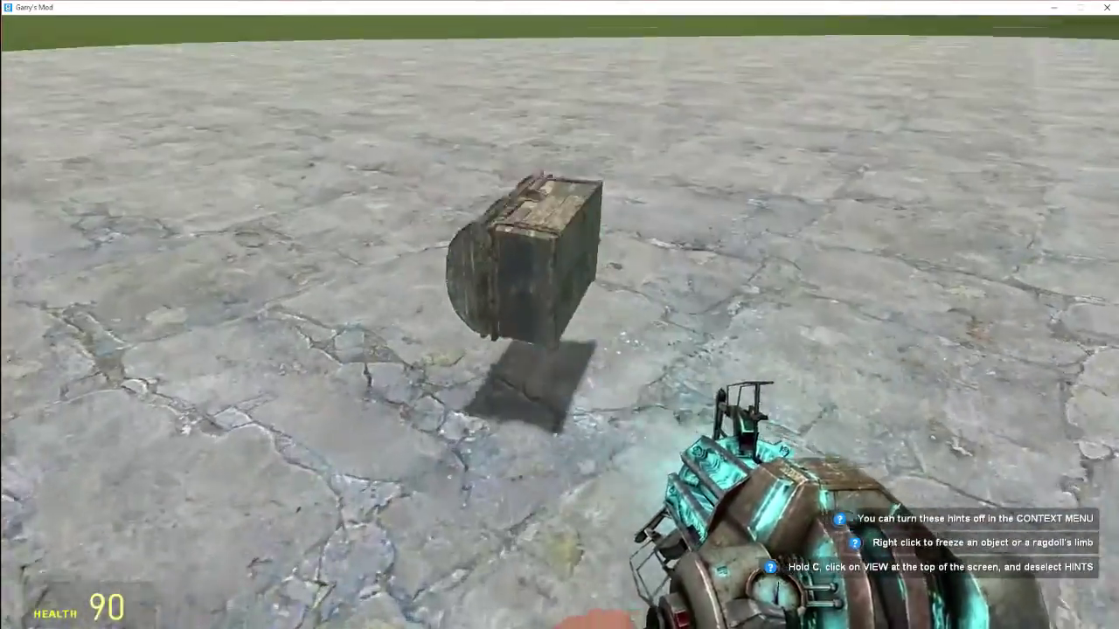
{"action": "left_click_drag", "start_coordinate": [559, 402], "coordinate": [559, 394]}
{"action": "right_click", "coordinate": [559, 315]}
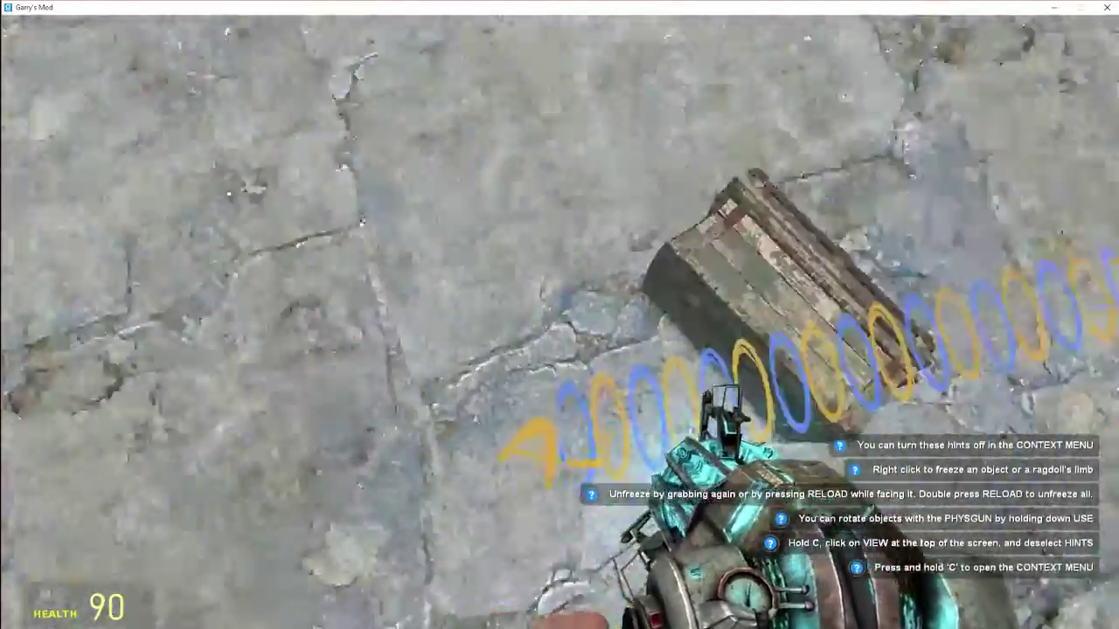
{"action": "left_click_drag", "start_coordinate": [560, 314], "coordinate": [560, 315]}
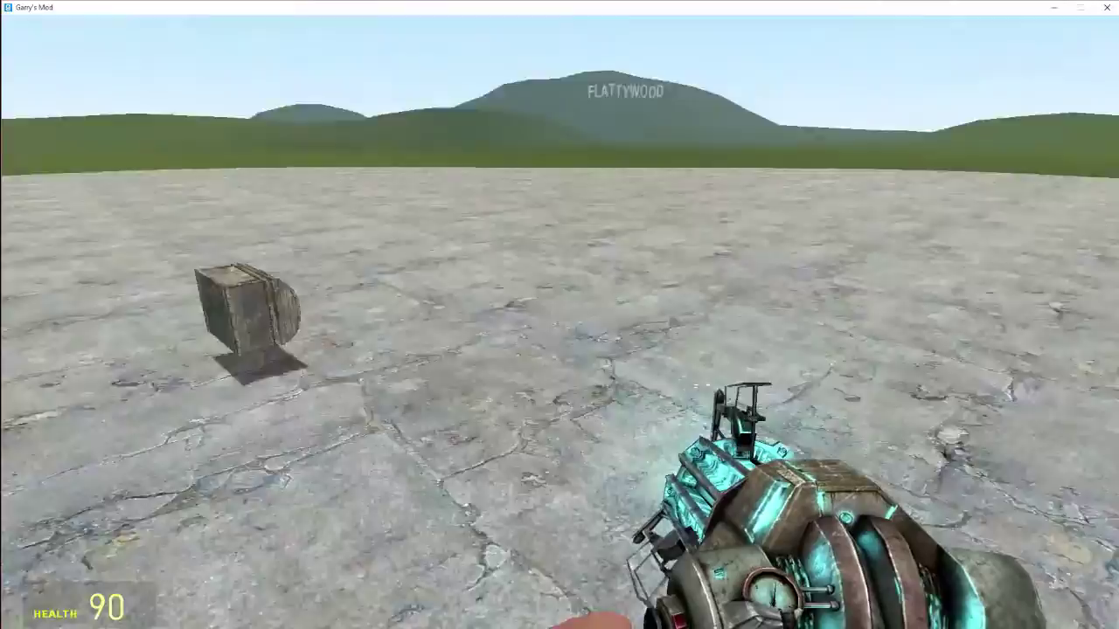
Step: Walk around the treasure chest and examine its model and textures from all sides
{"action": "key", "text": "w"}
{"action": "key", "text": "a"}
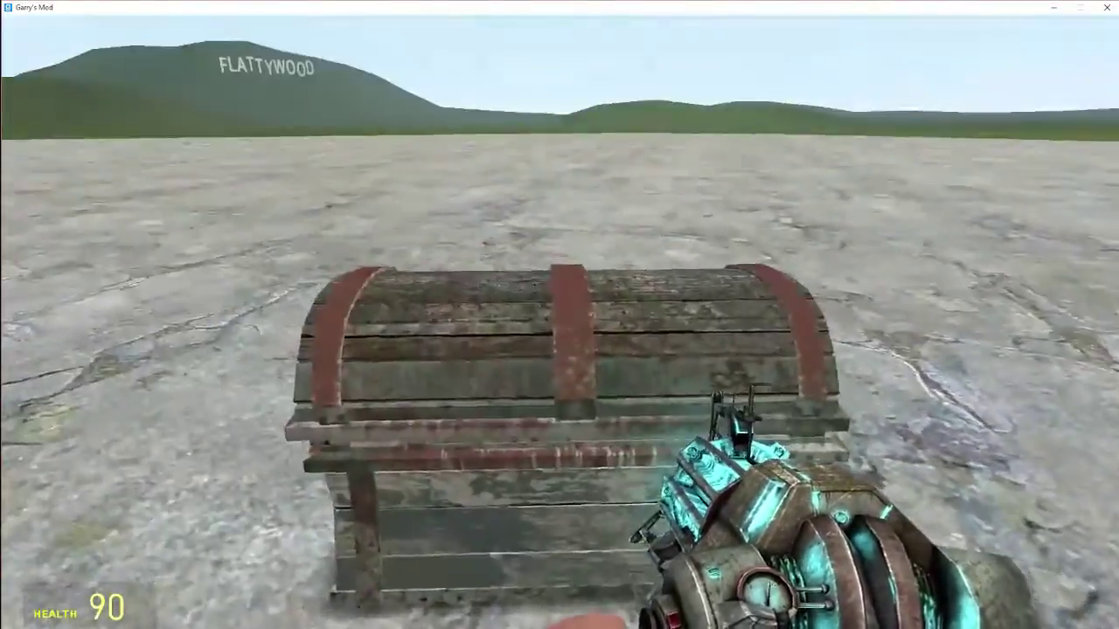
{"action": "key", "text": "a"}
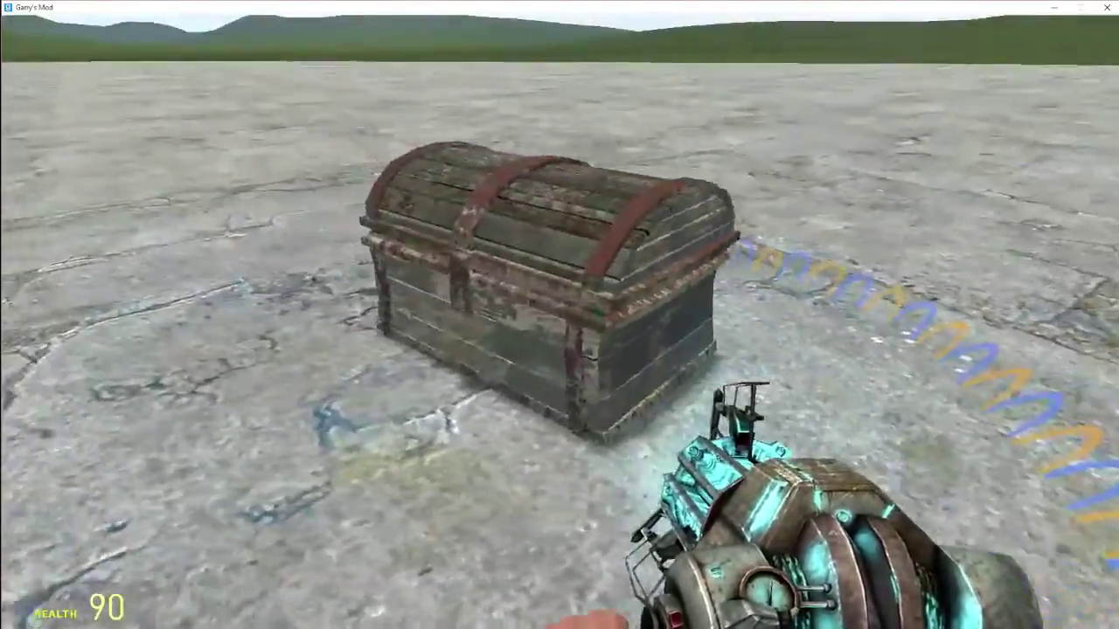
{"action": "key", "text": "w"}
{"action": "key", "text": "a"}
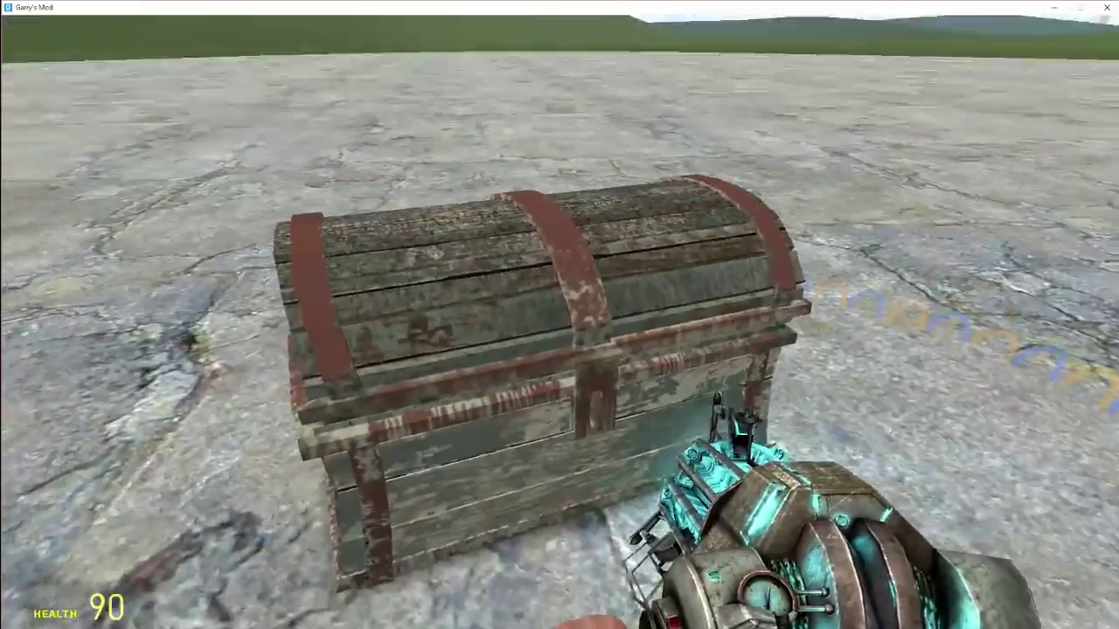
{"action": "key", "text": "a"}
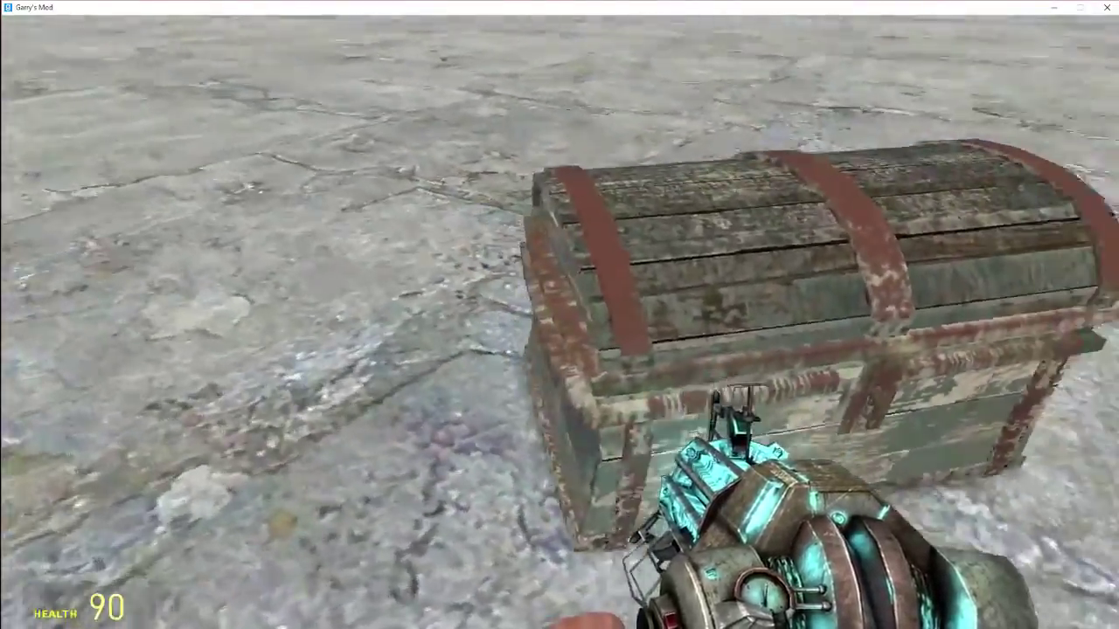
{"action": "key", "text": "a"}
{"action": "key", "text": "a"}
{"action": "key", "text": "s"}
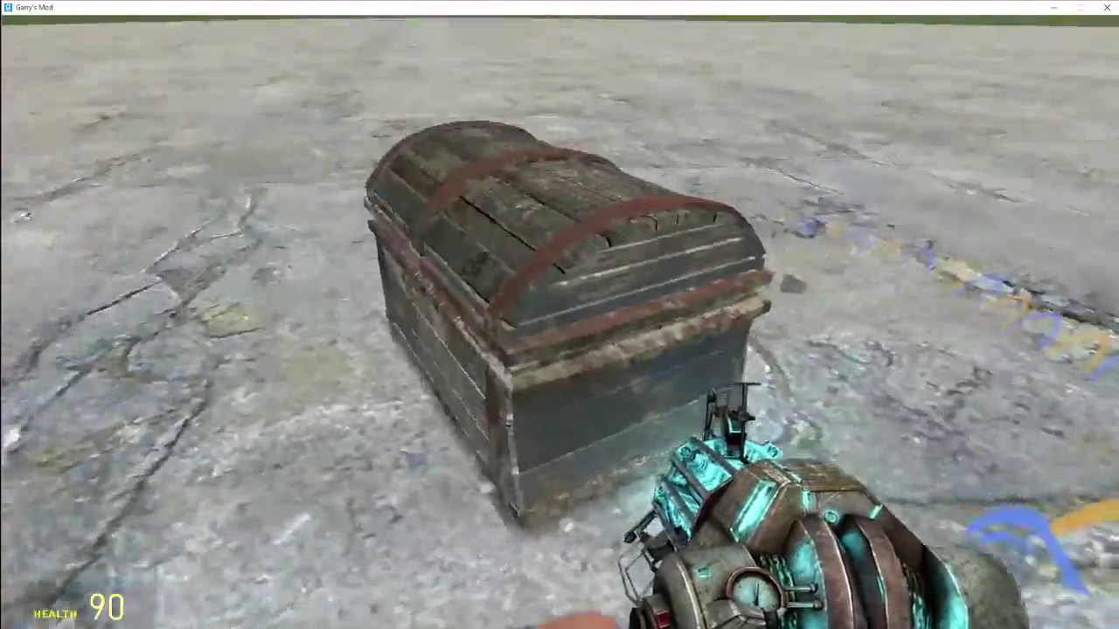
{"action": "key", "text": "w"}
{"action": "key", "text": "d"}
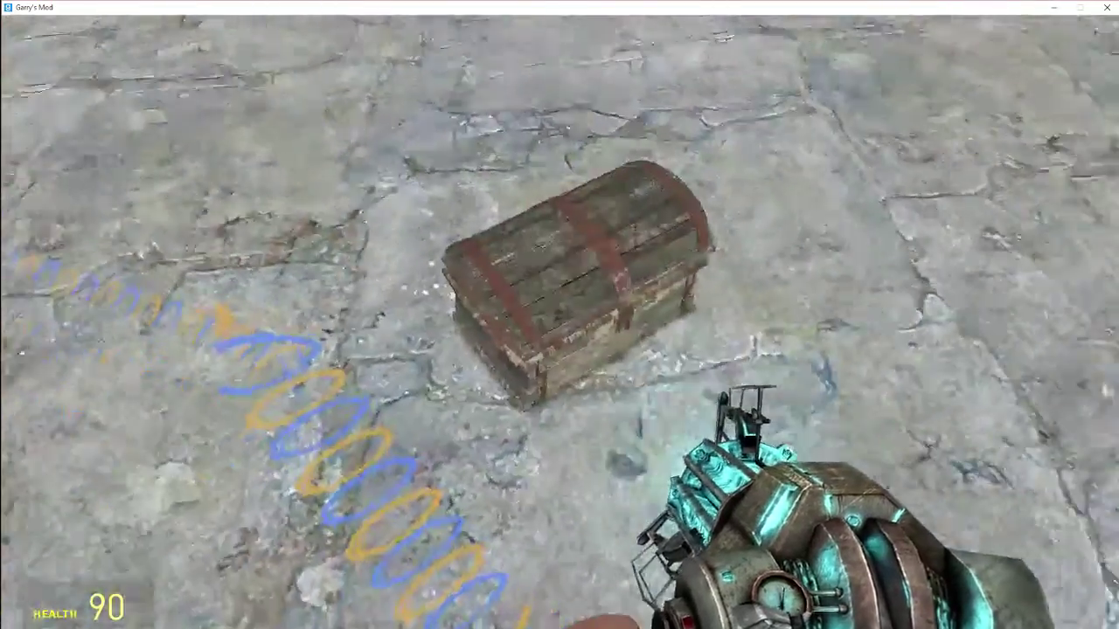
Step: Jump onto the treasure chest to test its collision with the player, and grab it with the physics gun
{"action": "key", "text": "w"}
{"action": "key", "text": "space"}
{"action": "key", "text": "w"}
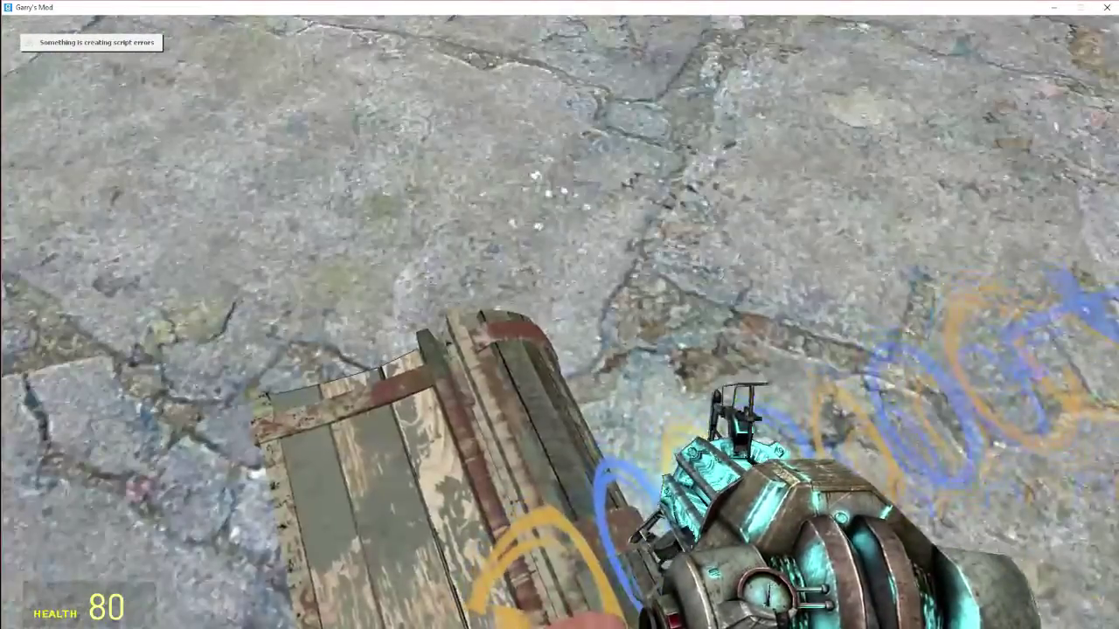
{"action": "left_click_drag", "start_coordinate": [560, 315], "coordinate": [559, 315]}
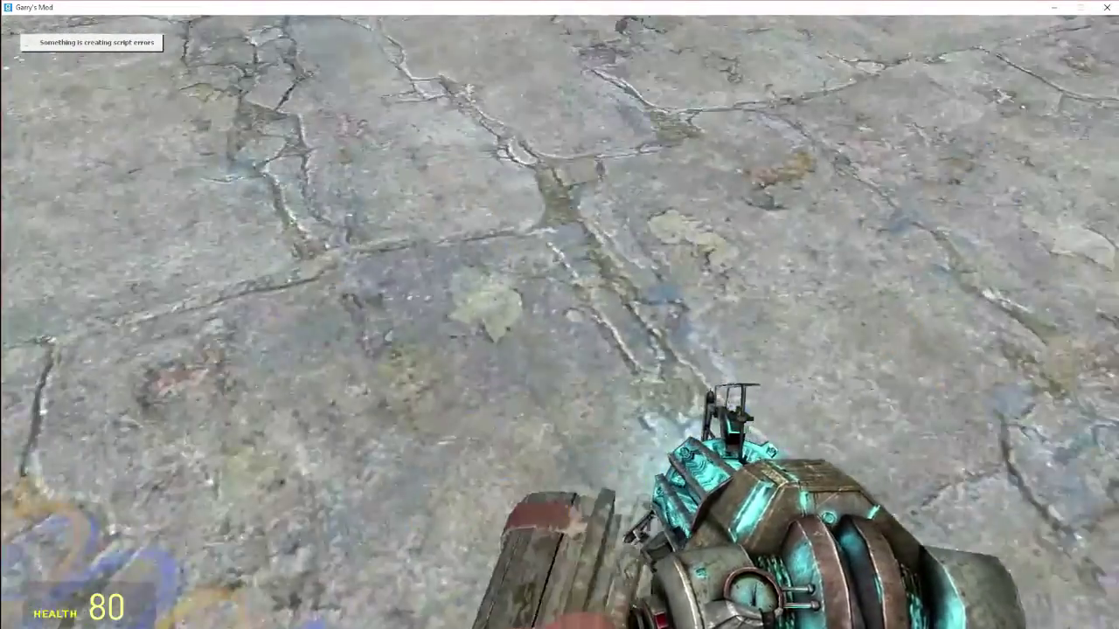